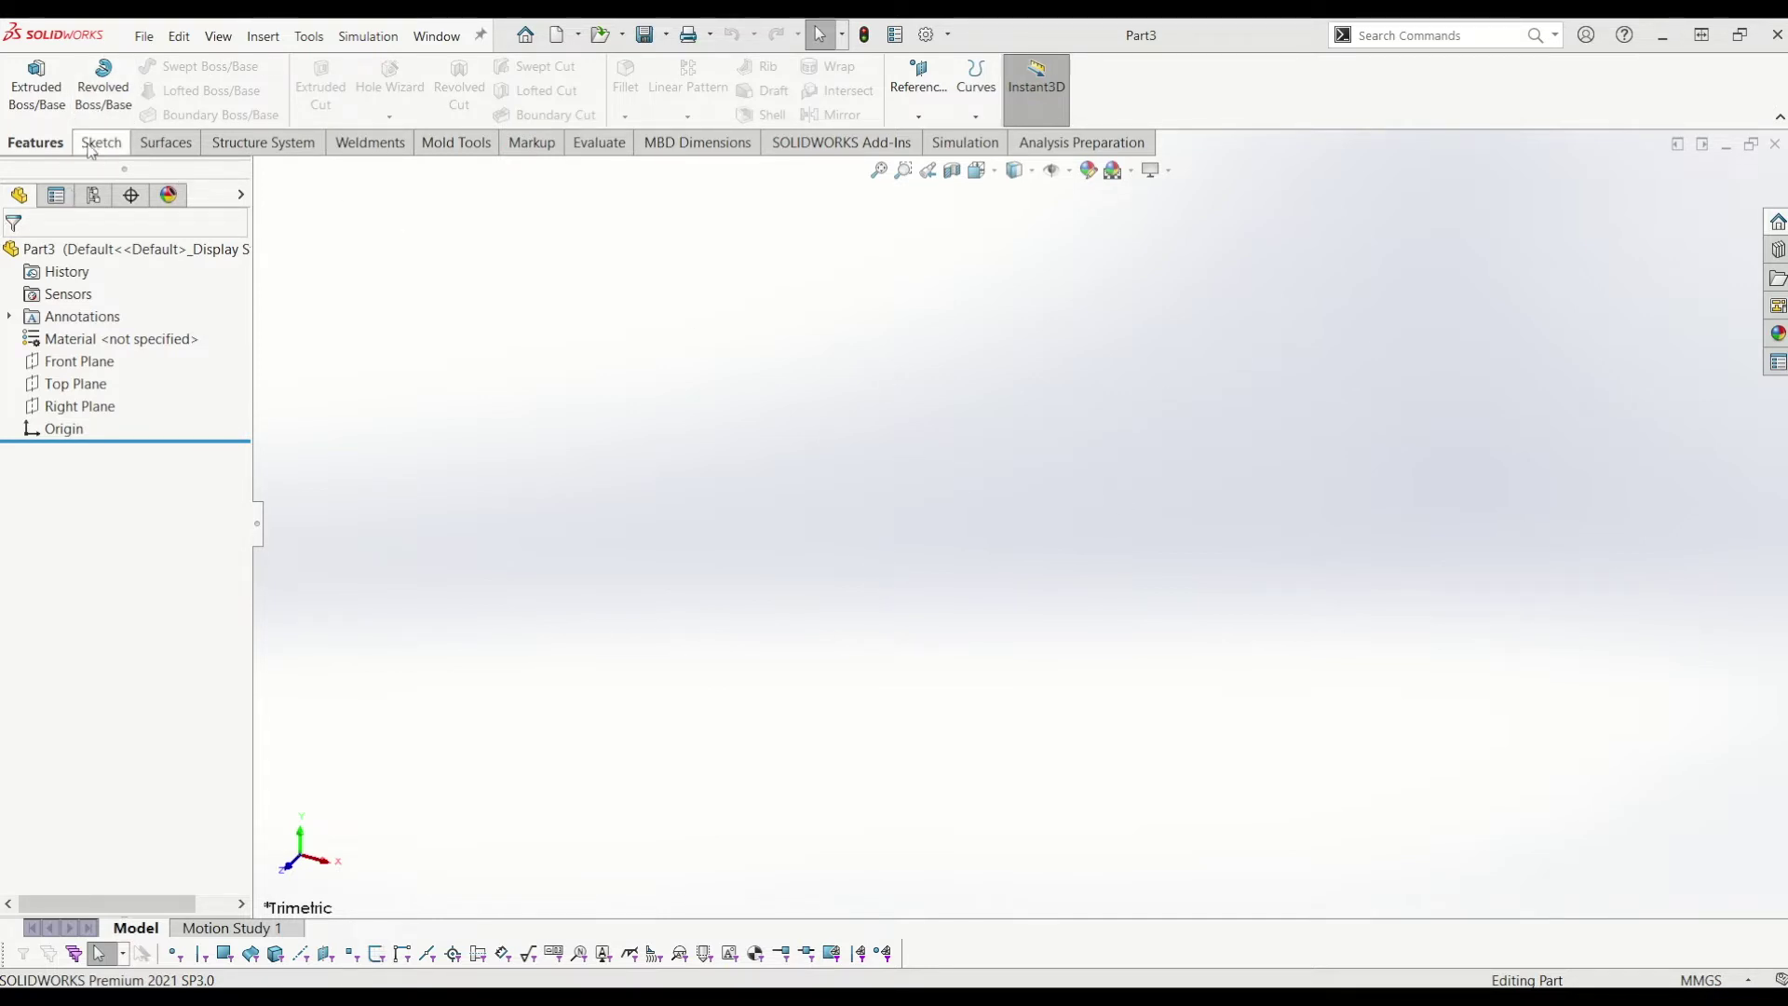
Step: Start a new sketch on the Front Plane
{"action": "left_click", "coordinate": [102, 92]}
{"action": "left_click", "coordinate": [16, 256]}
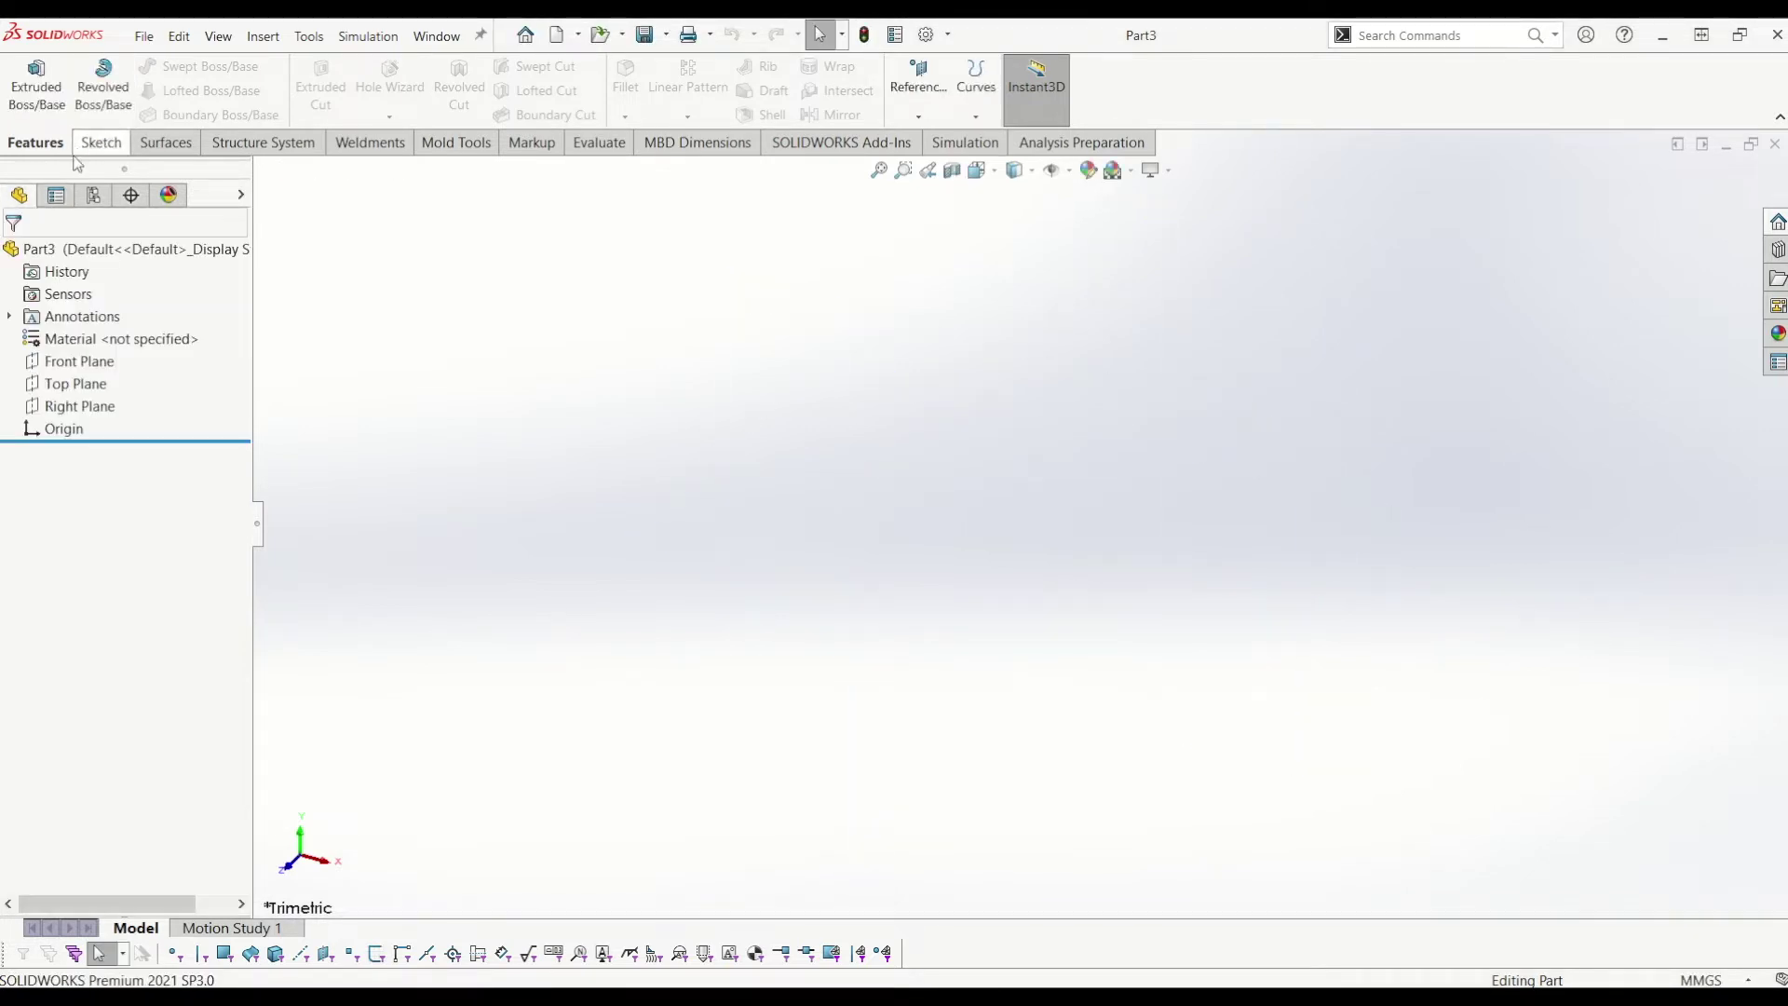
{"action": "left_click", "coordinate": [81, 151]}
{"action": "left_click", "coordinate": [45, 101]}
{"action": "left_click", "coordinate": [805, 351]}
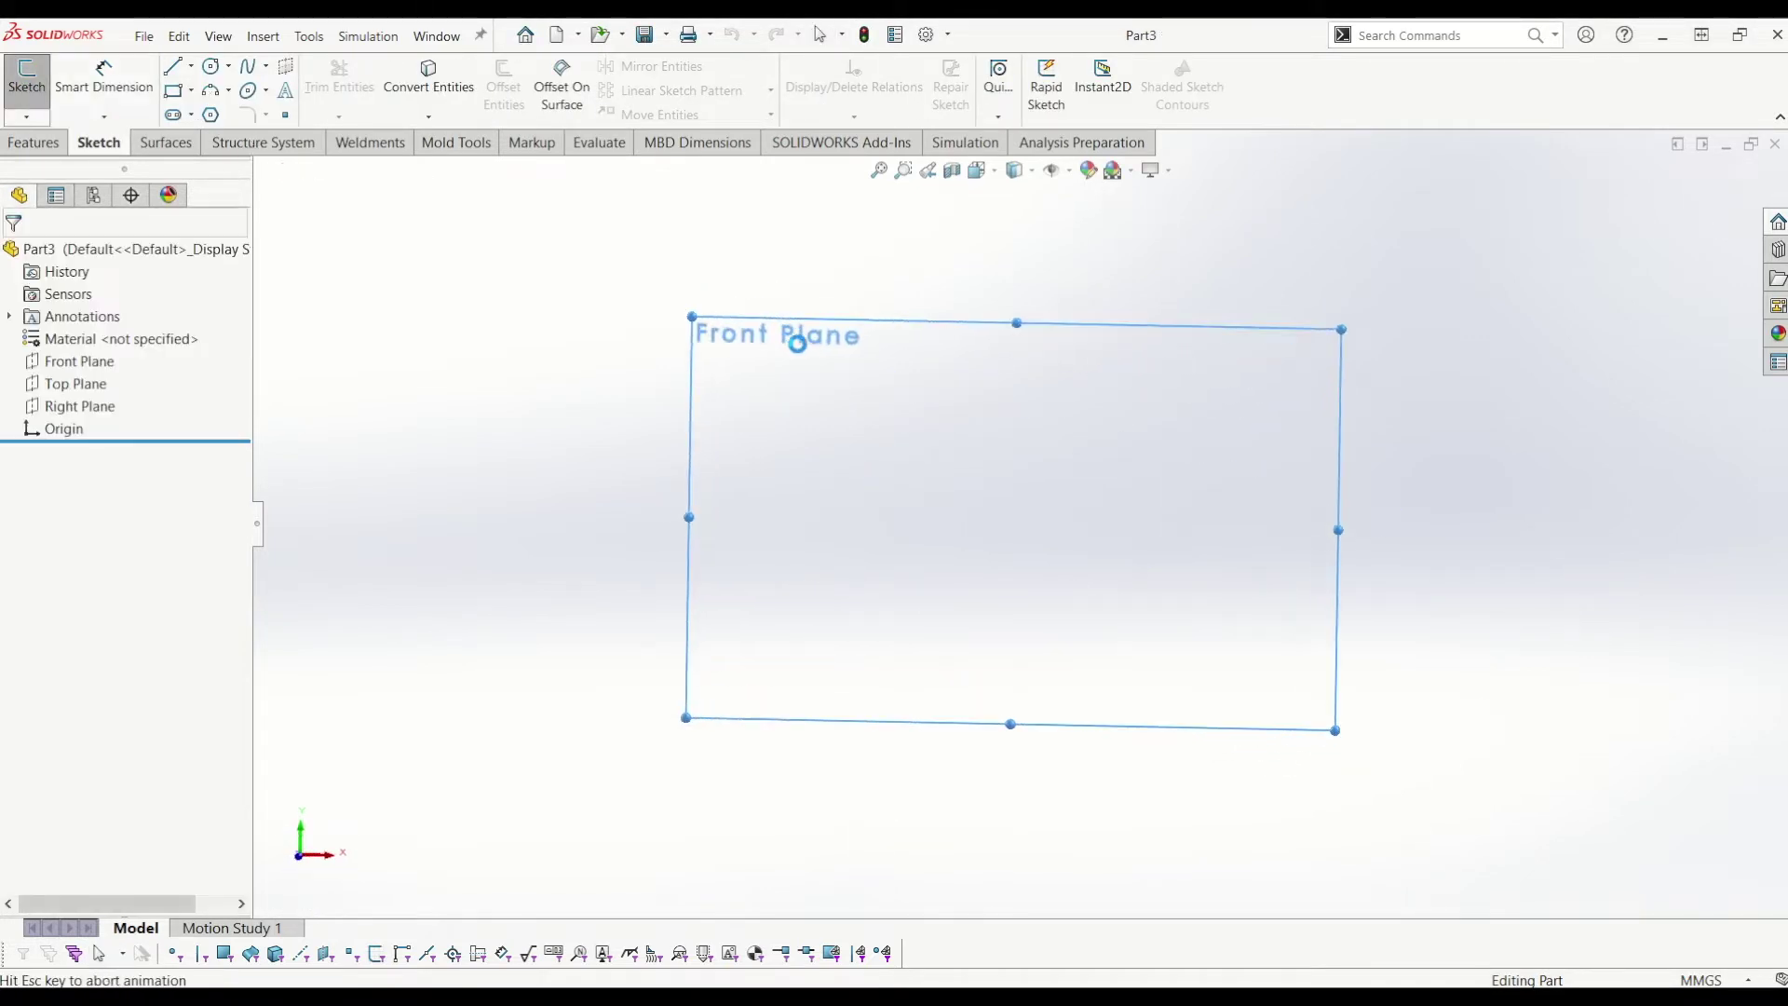
Step: Sketch a connected open profile from the origin: a horizontal line about 30.6 mm long to the left, a short vertical line up, and a line slanting outward
{"action": "left_click", "coordinate": [171, 69]}
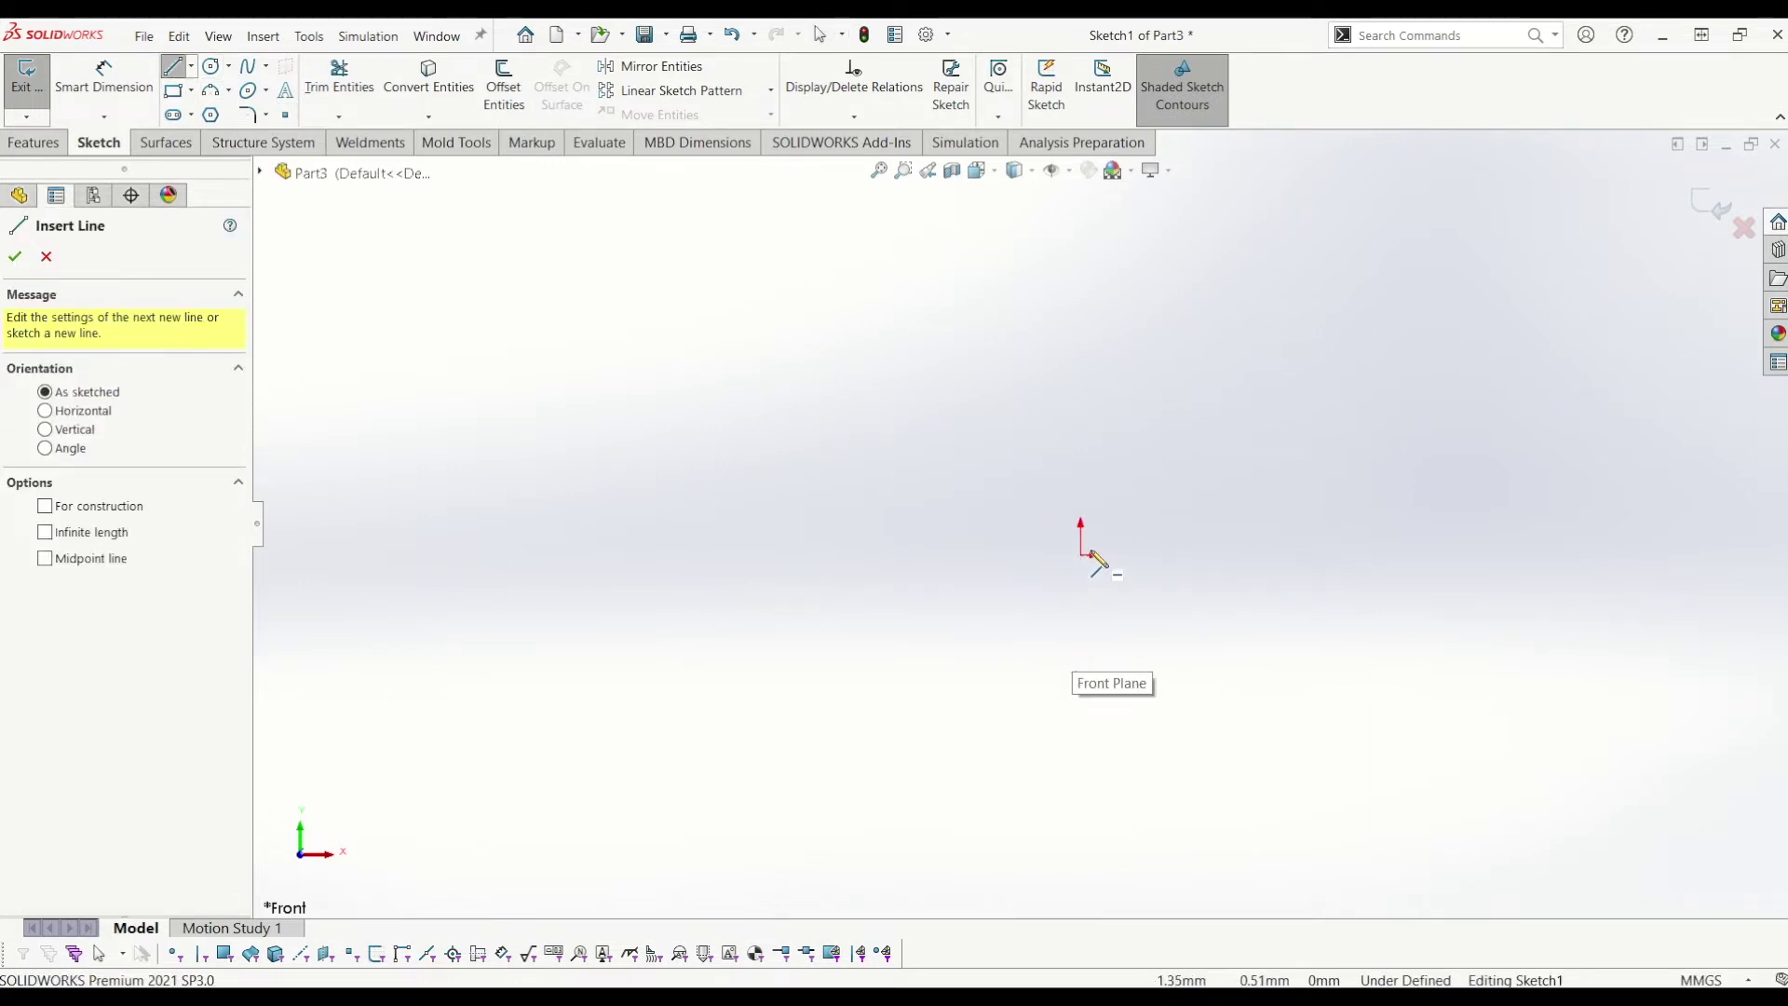
{"action": "left_click", "coordinate": [1082, 555]}
{"action": "left_click", "coordinate": [862, 555]}
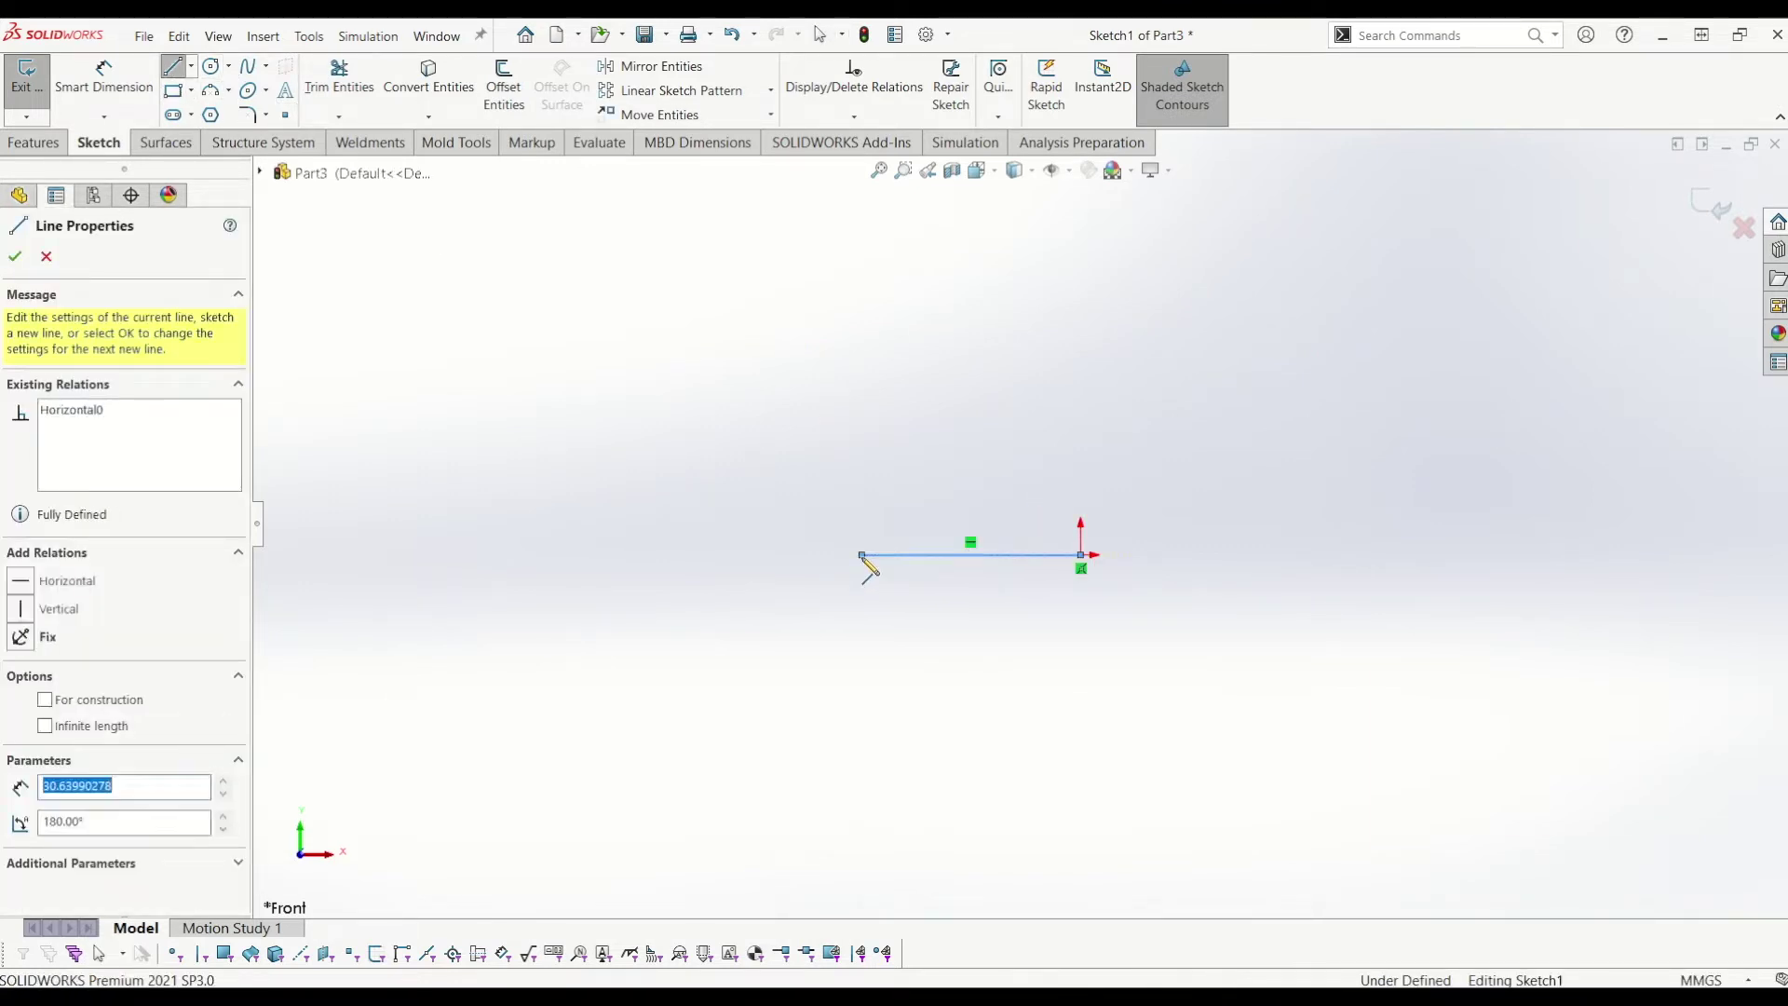
{"action": "left_click", "coordinate": [862, 504]}
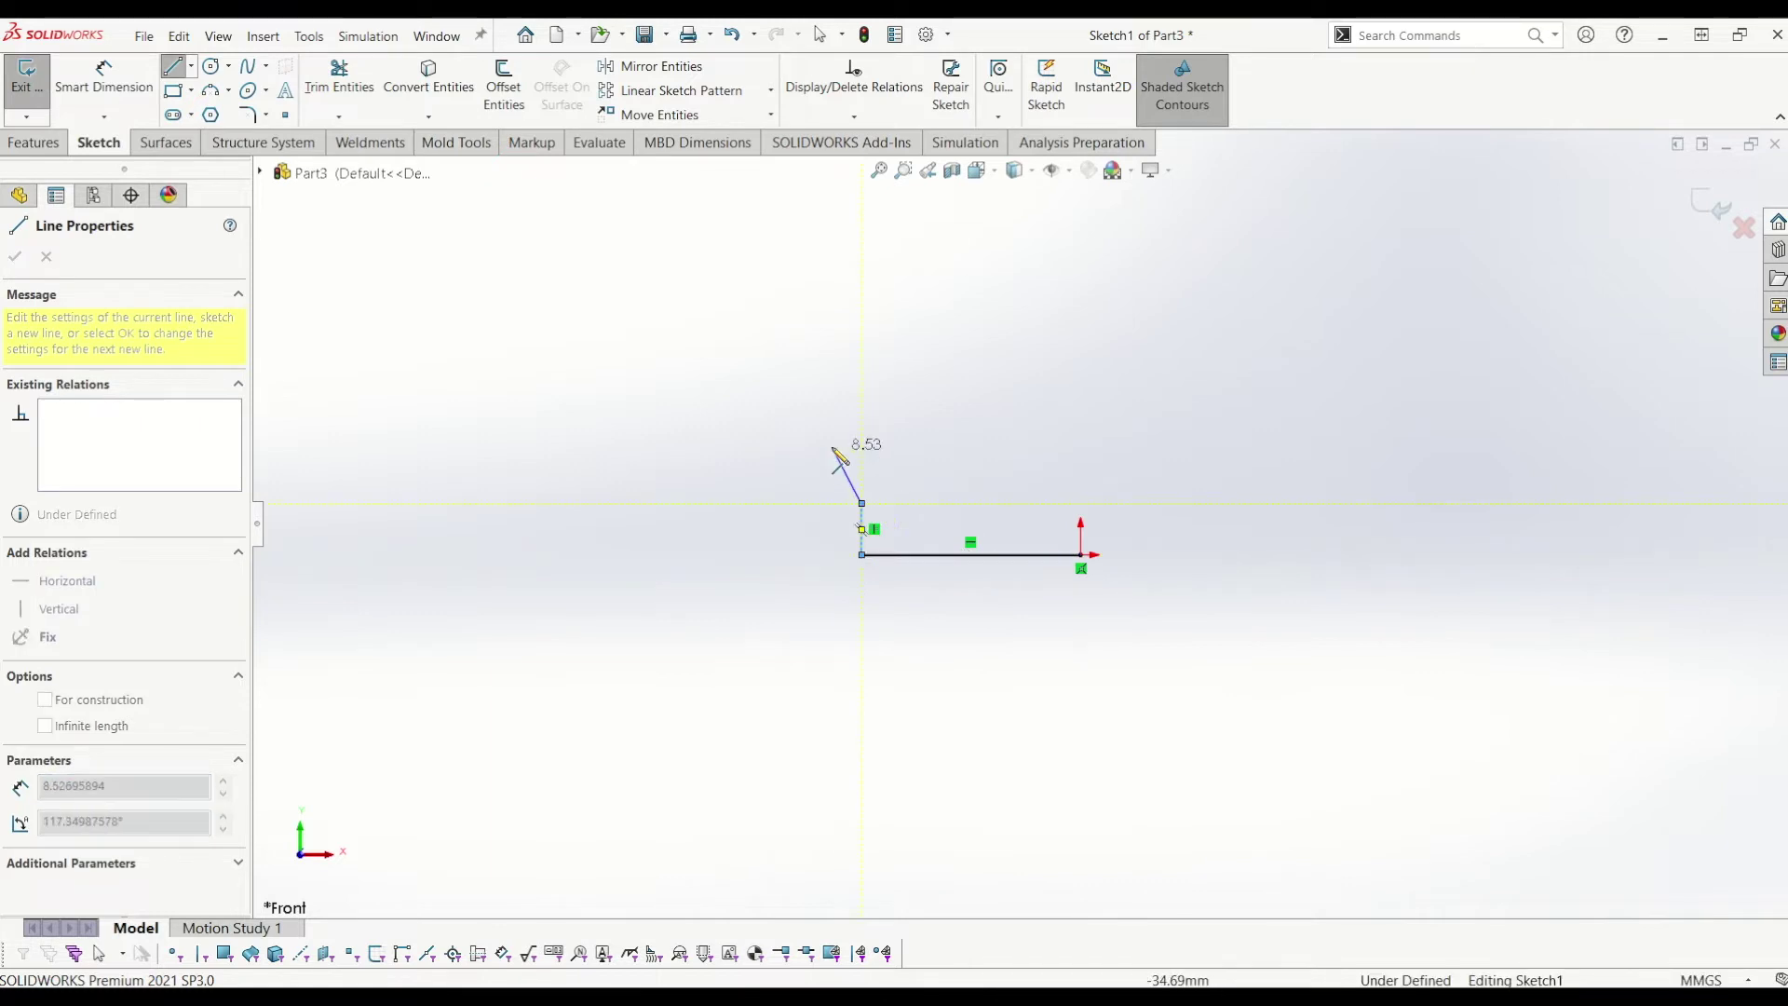
{"action": "left_click", "coordinate": [820, 424]}
{"action": "key", "text": "Escape"}
Step: Dimension the horizontal base line's length as 26.5/2 mm, placing the dimension below it
{"action": "scroll", "coordinate": [893, 472], "scroll_direction": "down", "scroll_amount": 5}
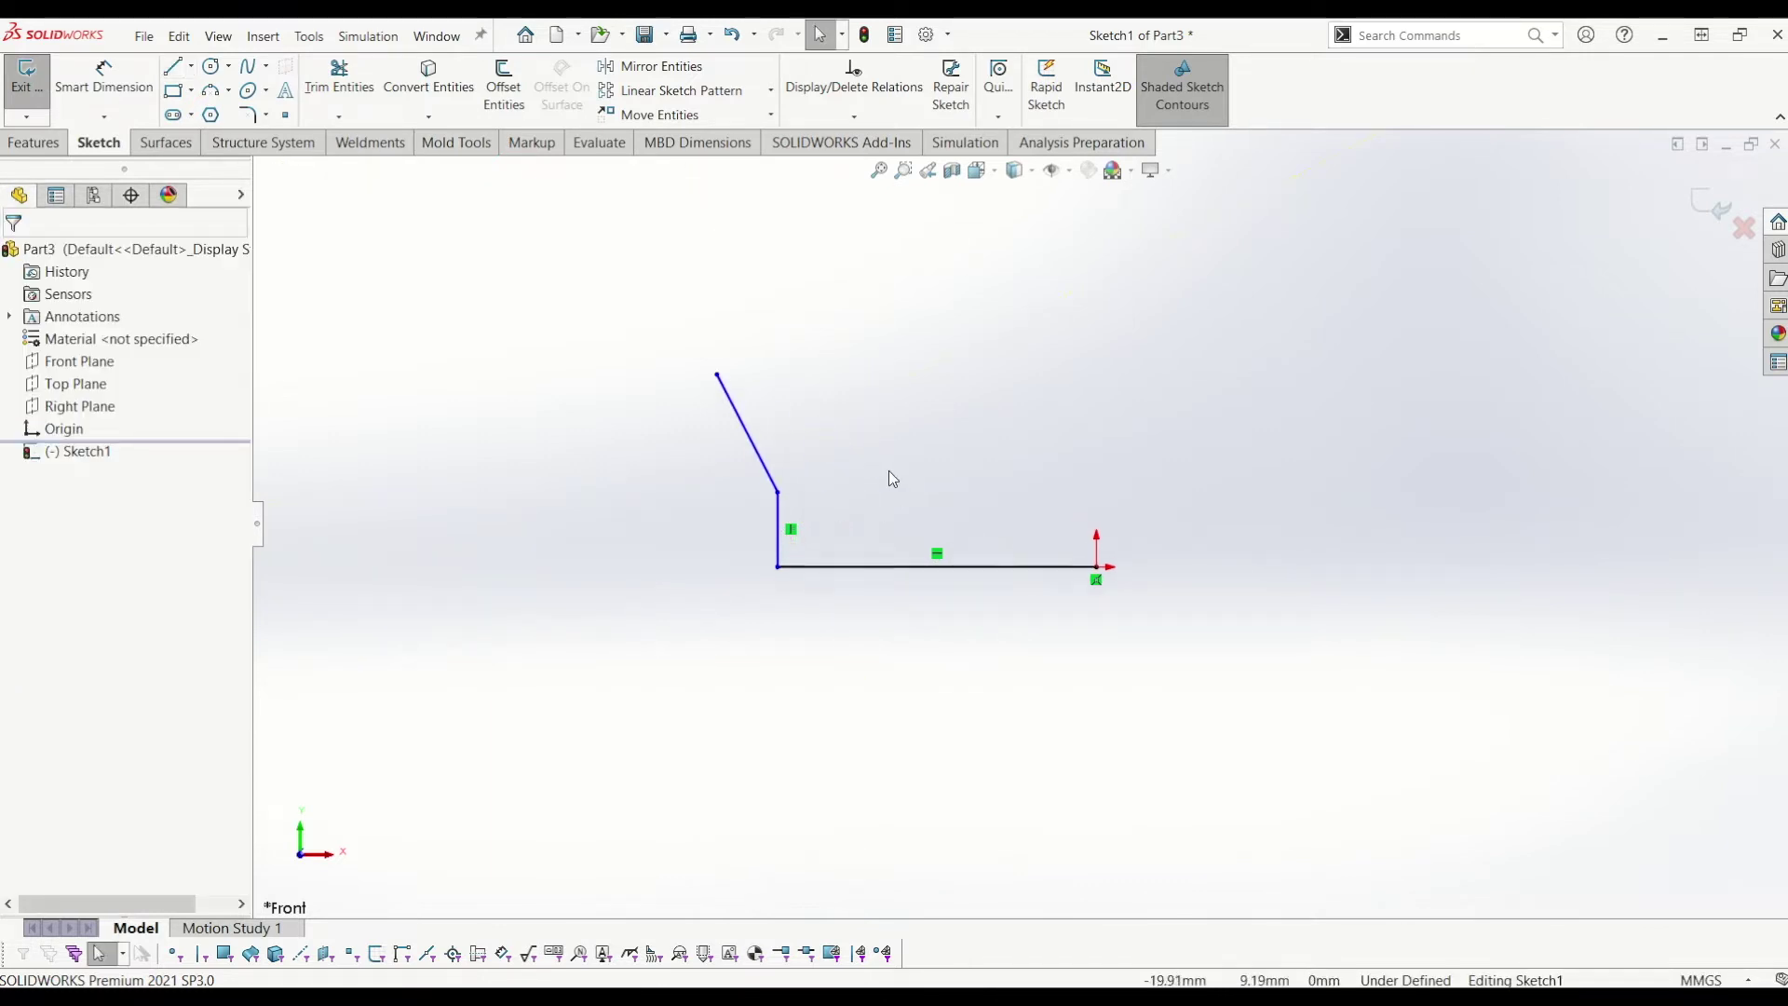
{"action": "left_click", "coordinate": [104, 89]}
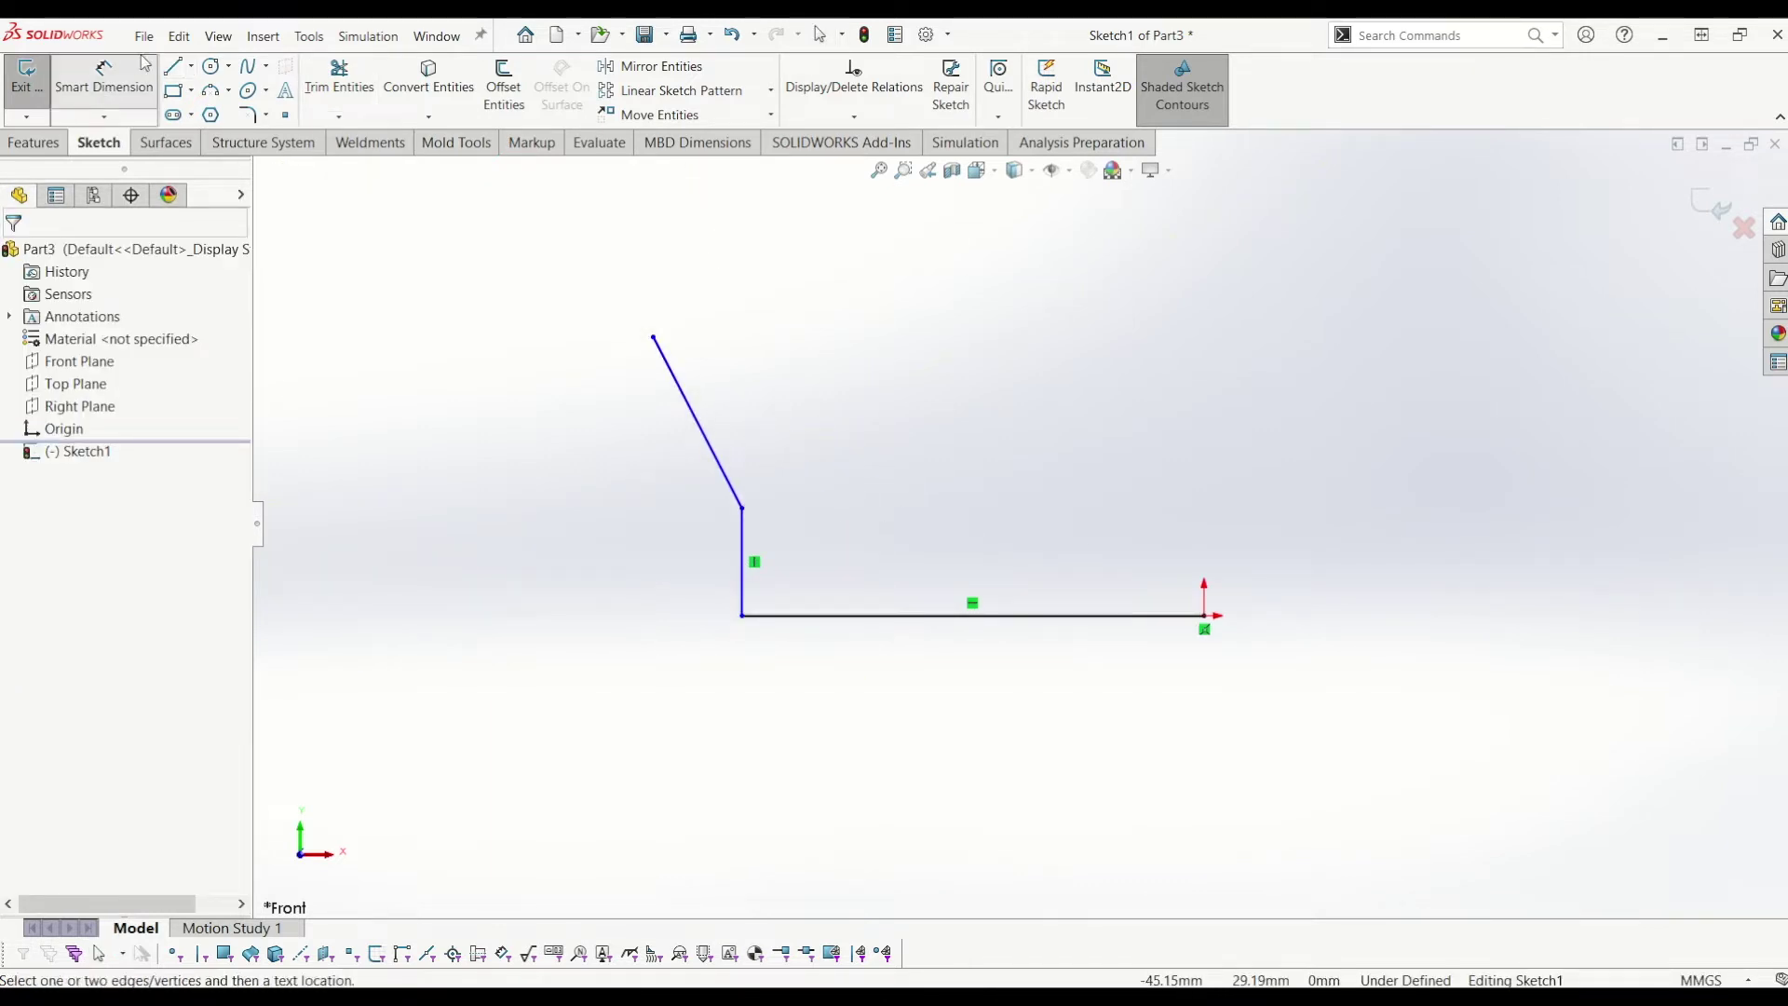
{"action": "left_click", "coordinate": [1029, 618]}
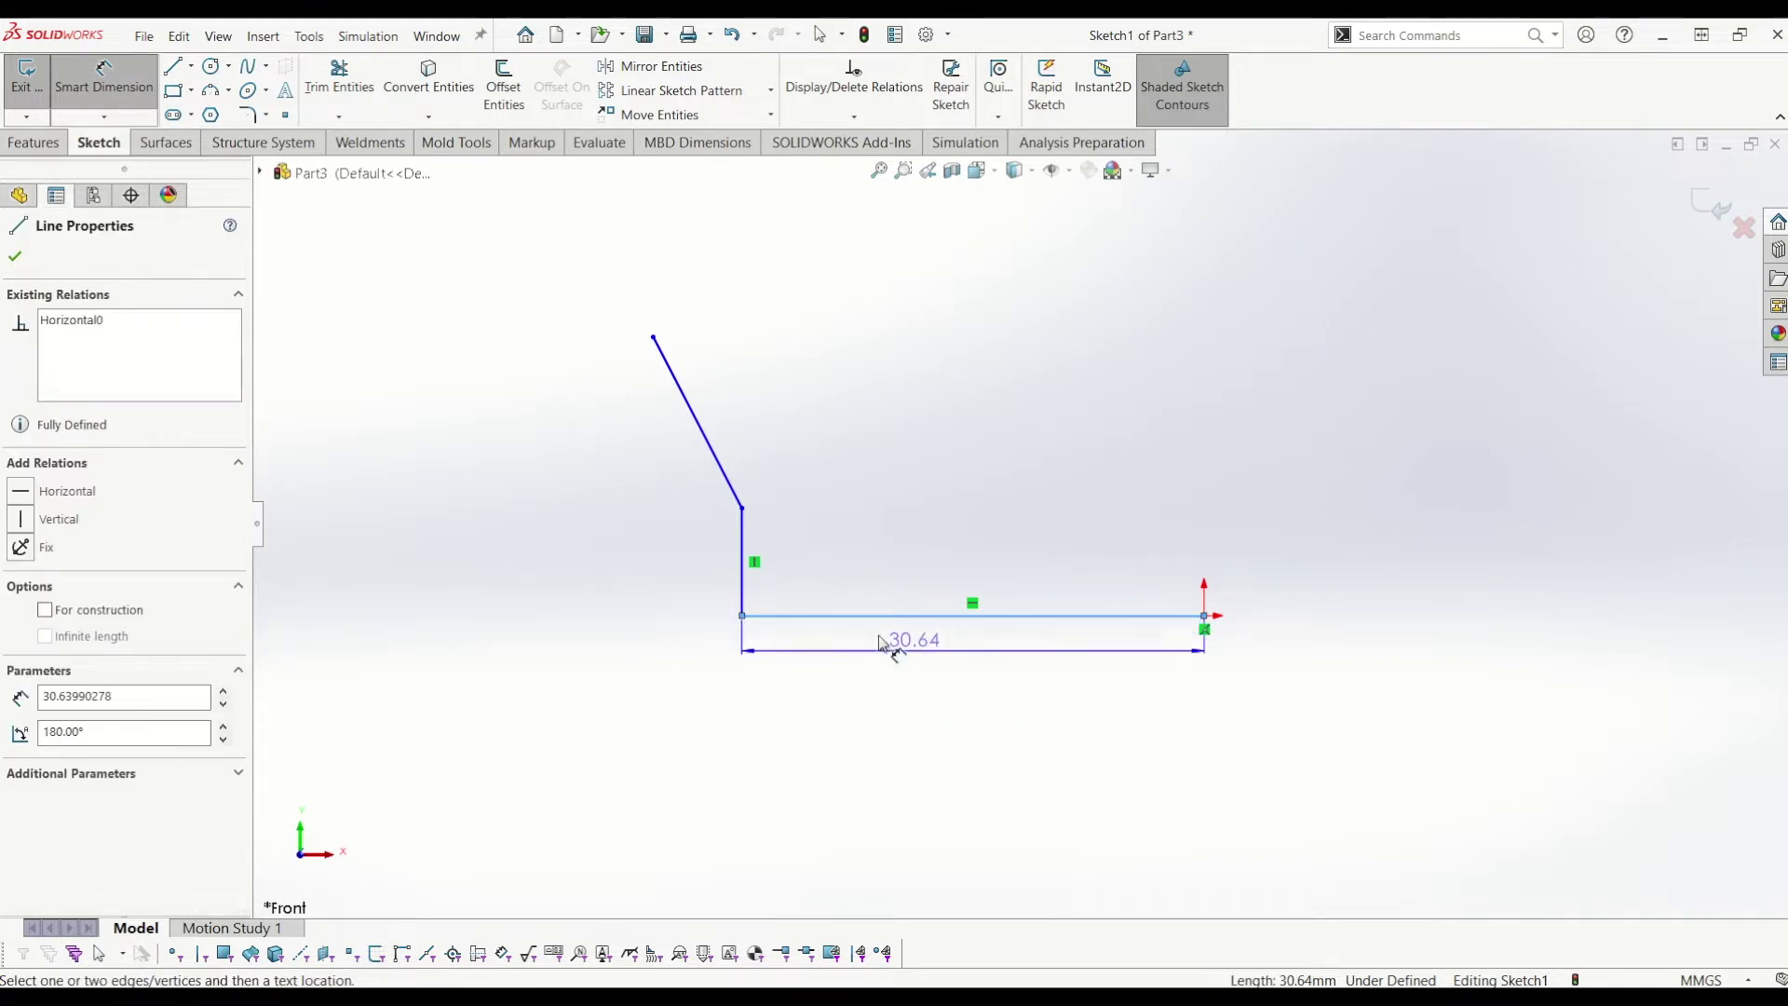
{"action": "left_click", "coordinate": [931, 703]}
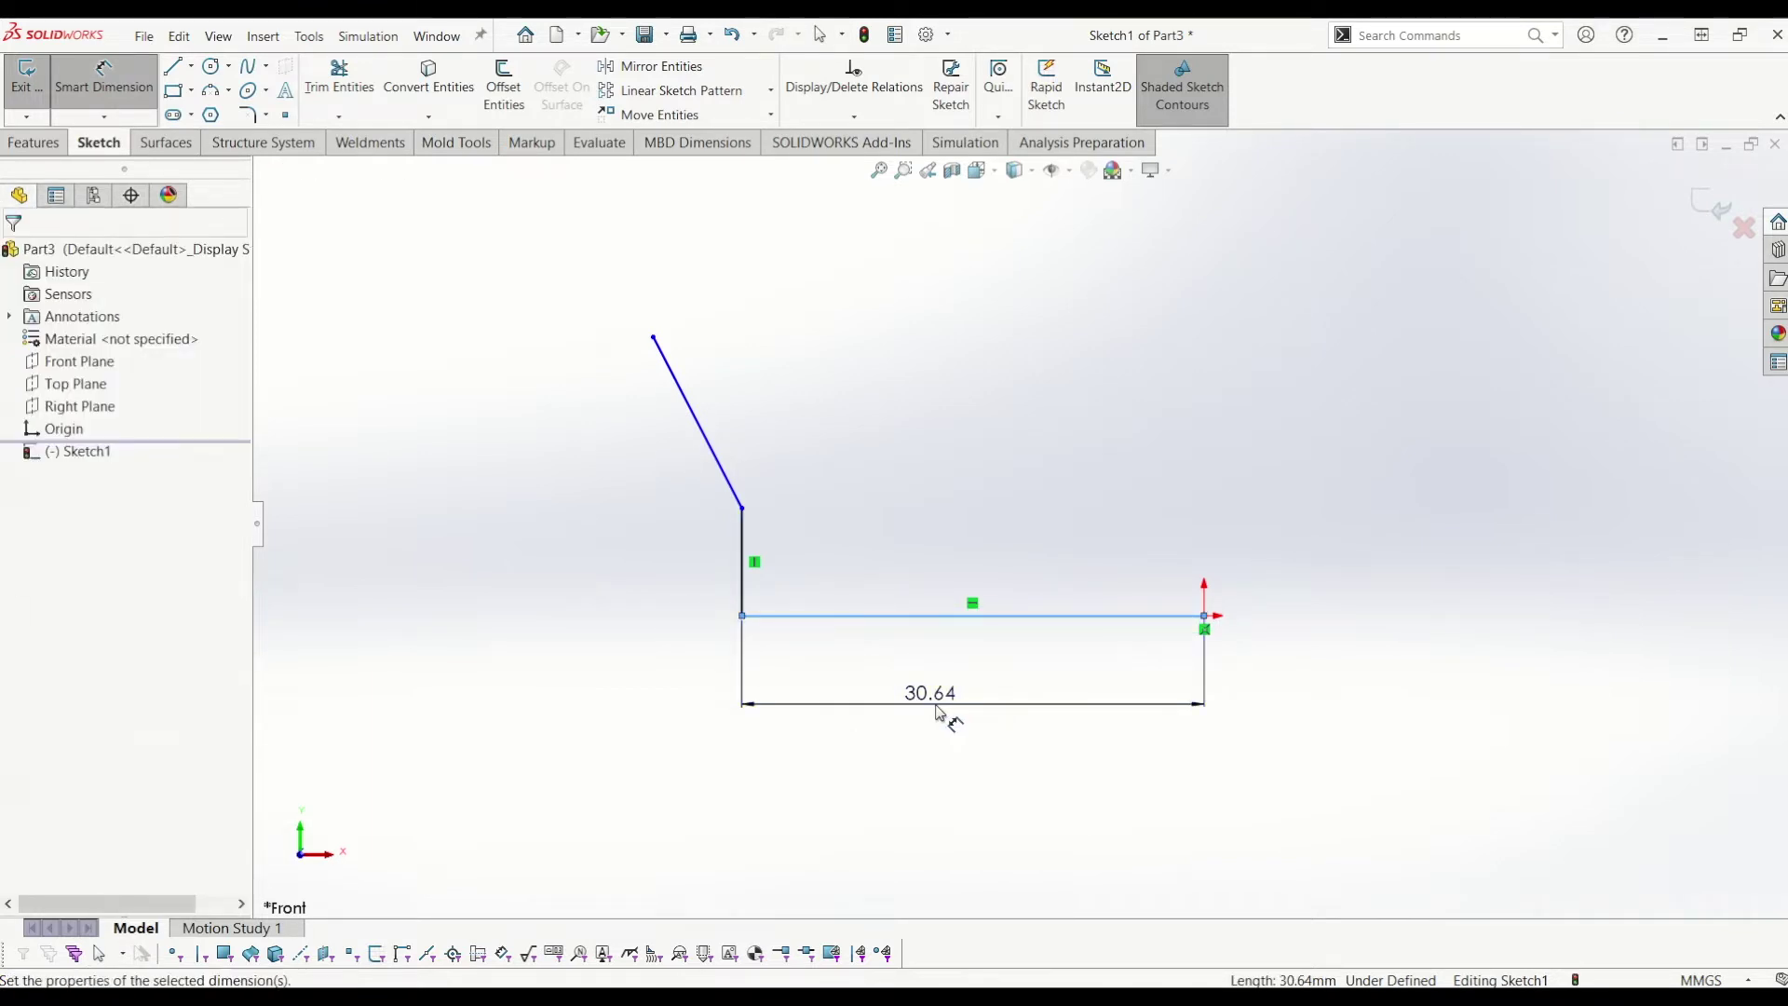
{"action": "type", "text": "25."}
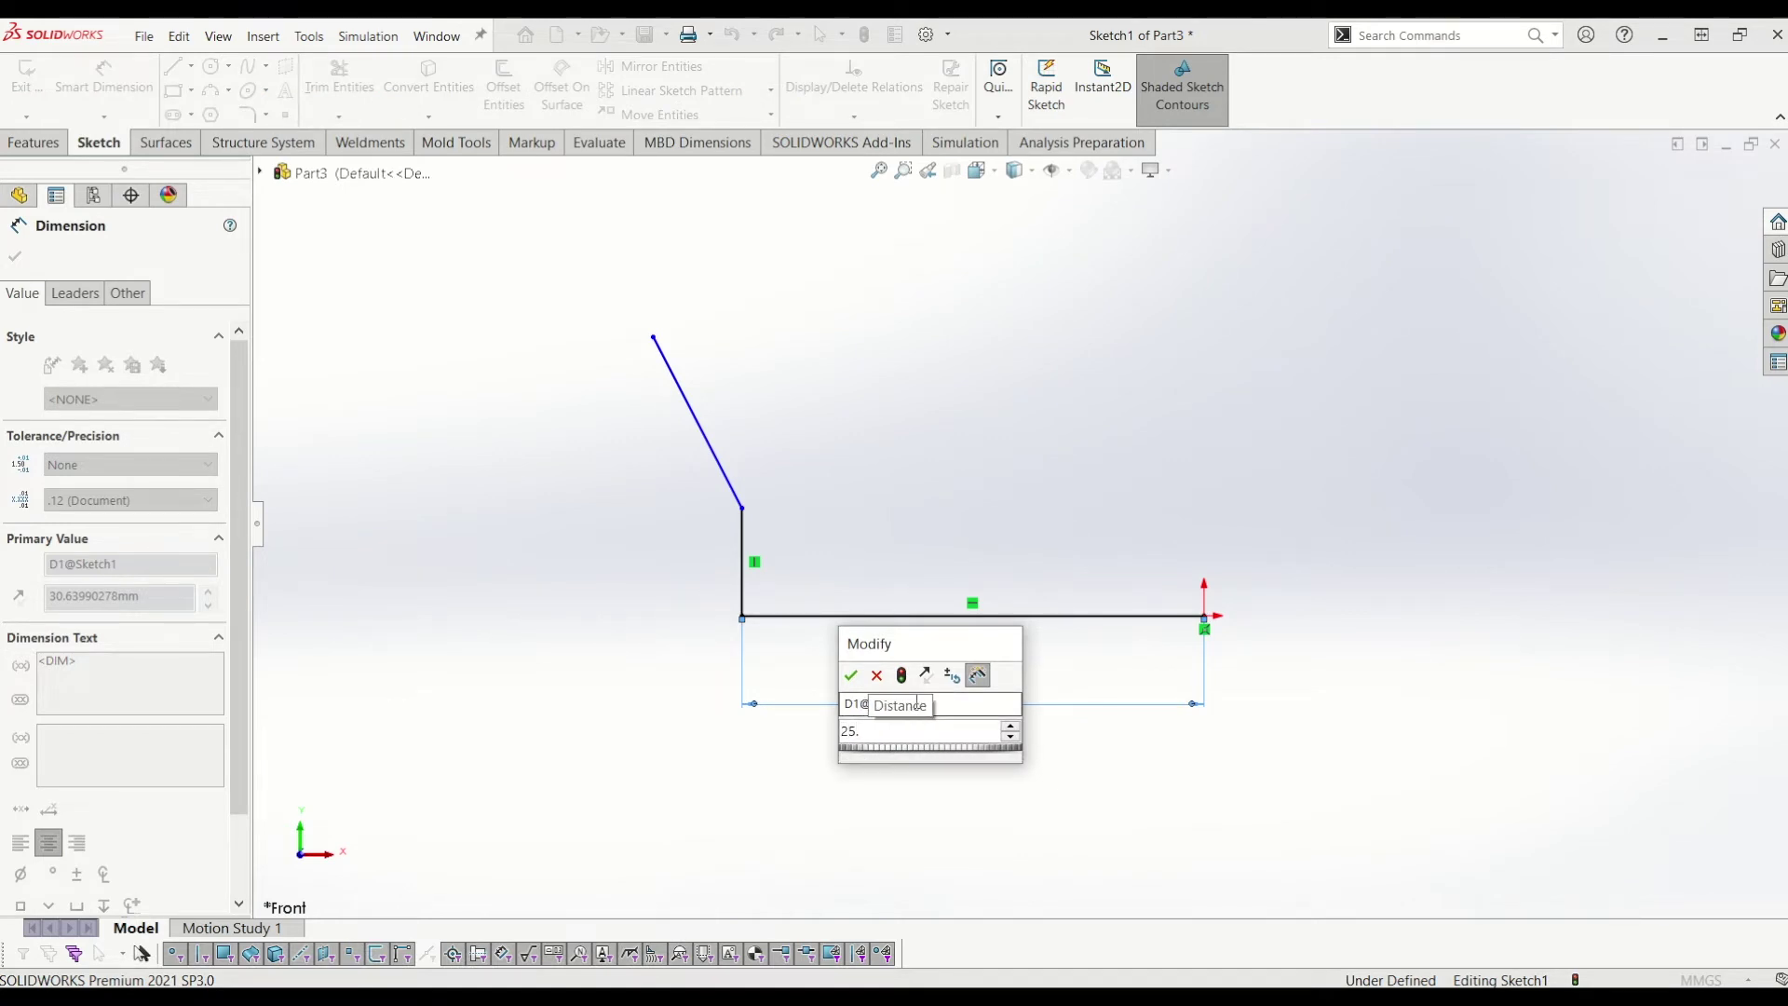
{"action": "key", "text": "BackSpace"}
{"action": "key", "text": "BackSpace"}
{"action": "type", "text": "6.5"}
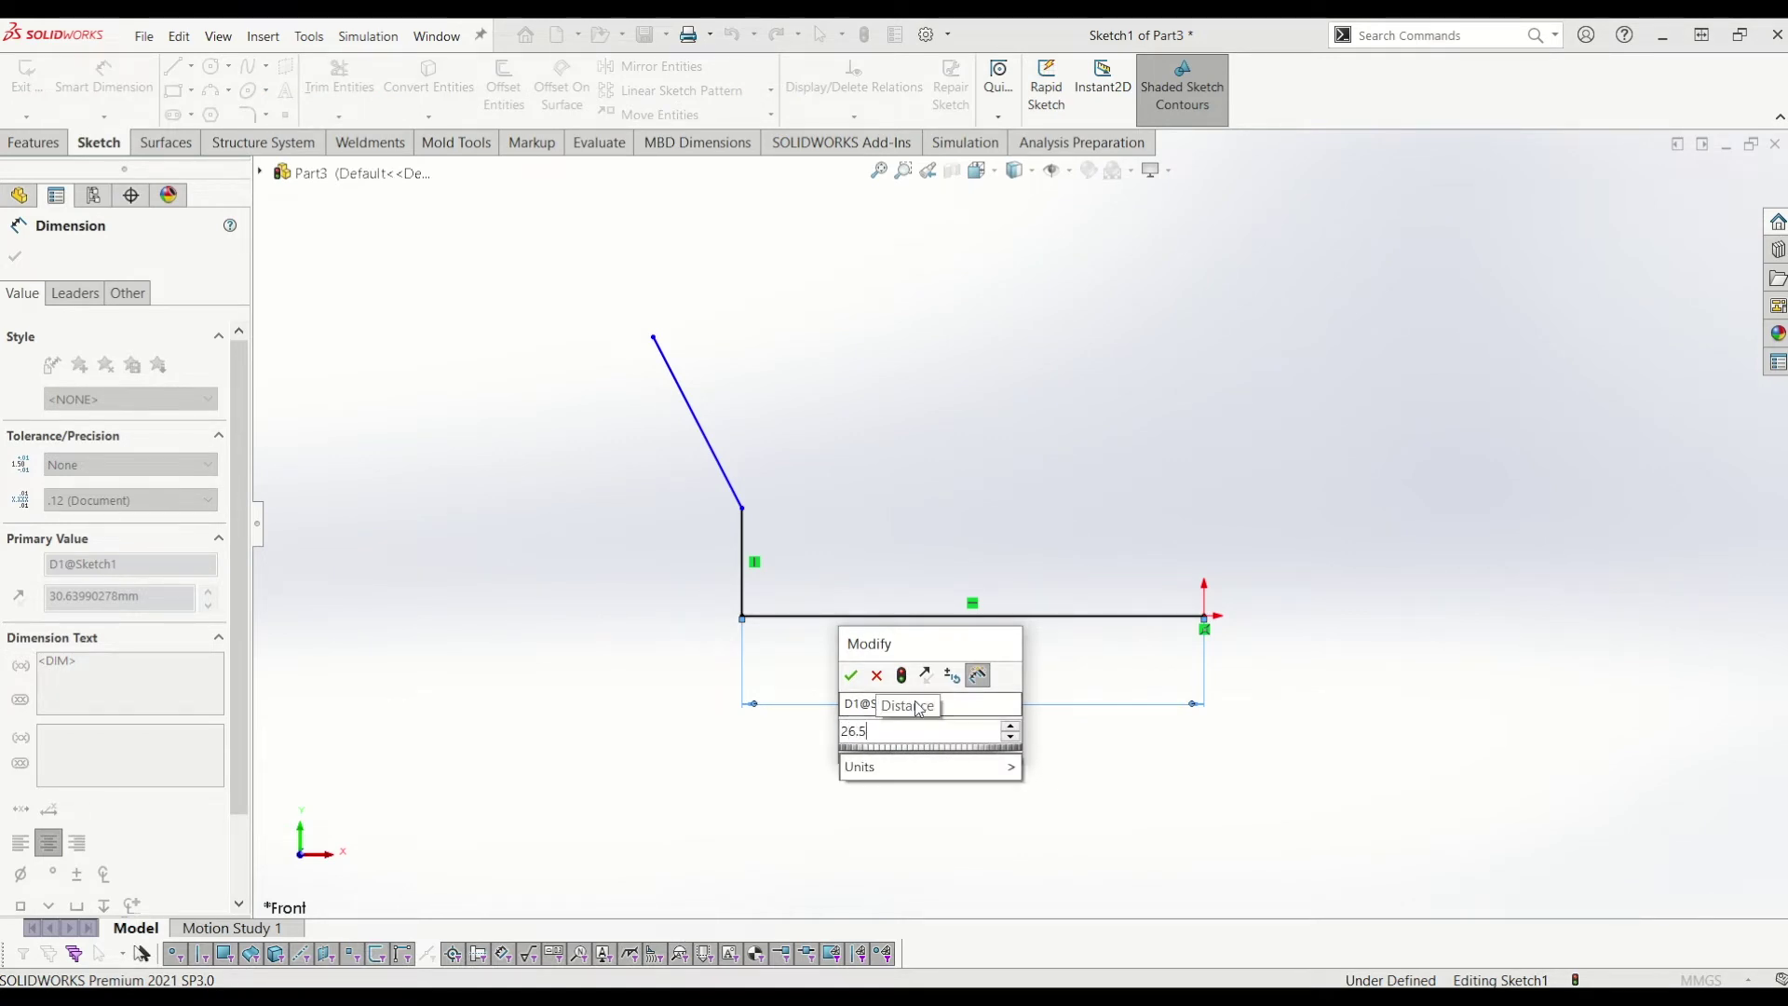
{"action": "type", "text": "/2"}
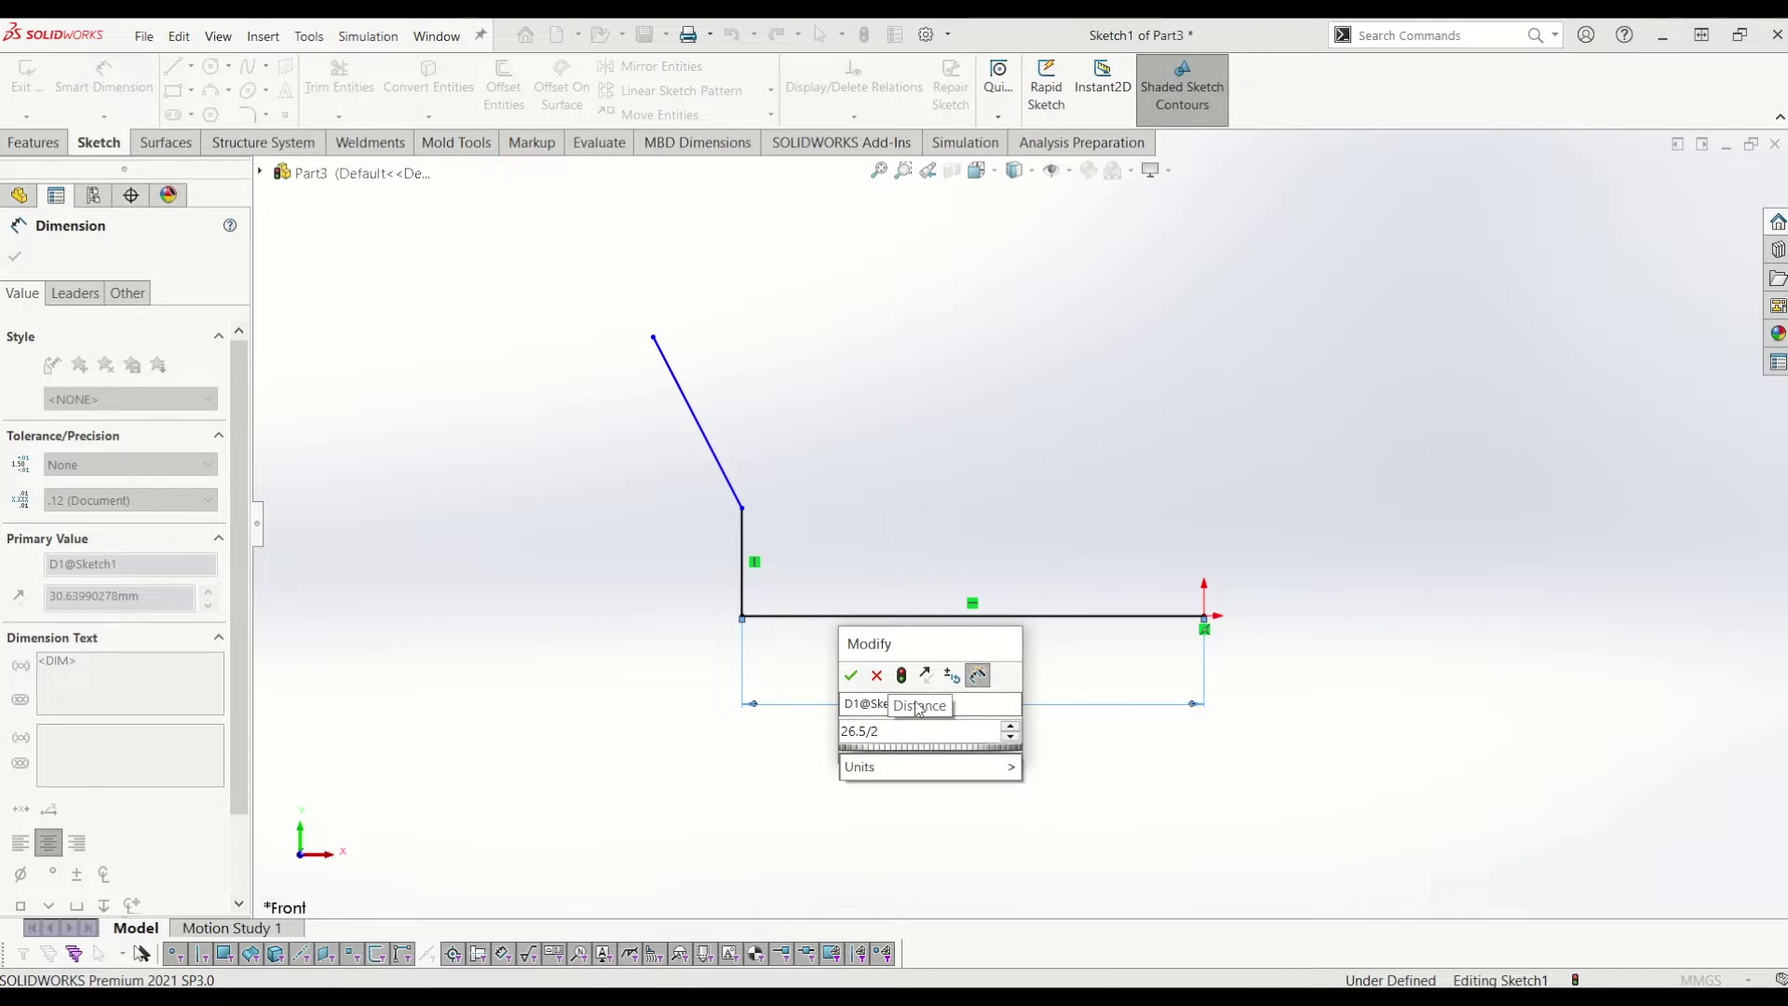
{"action": "key", "text": "Return"}
{"action": "key", "text": "Escape"}
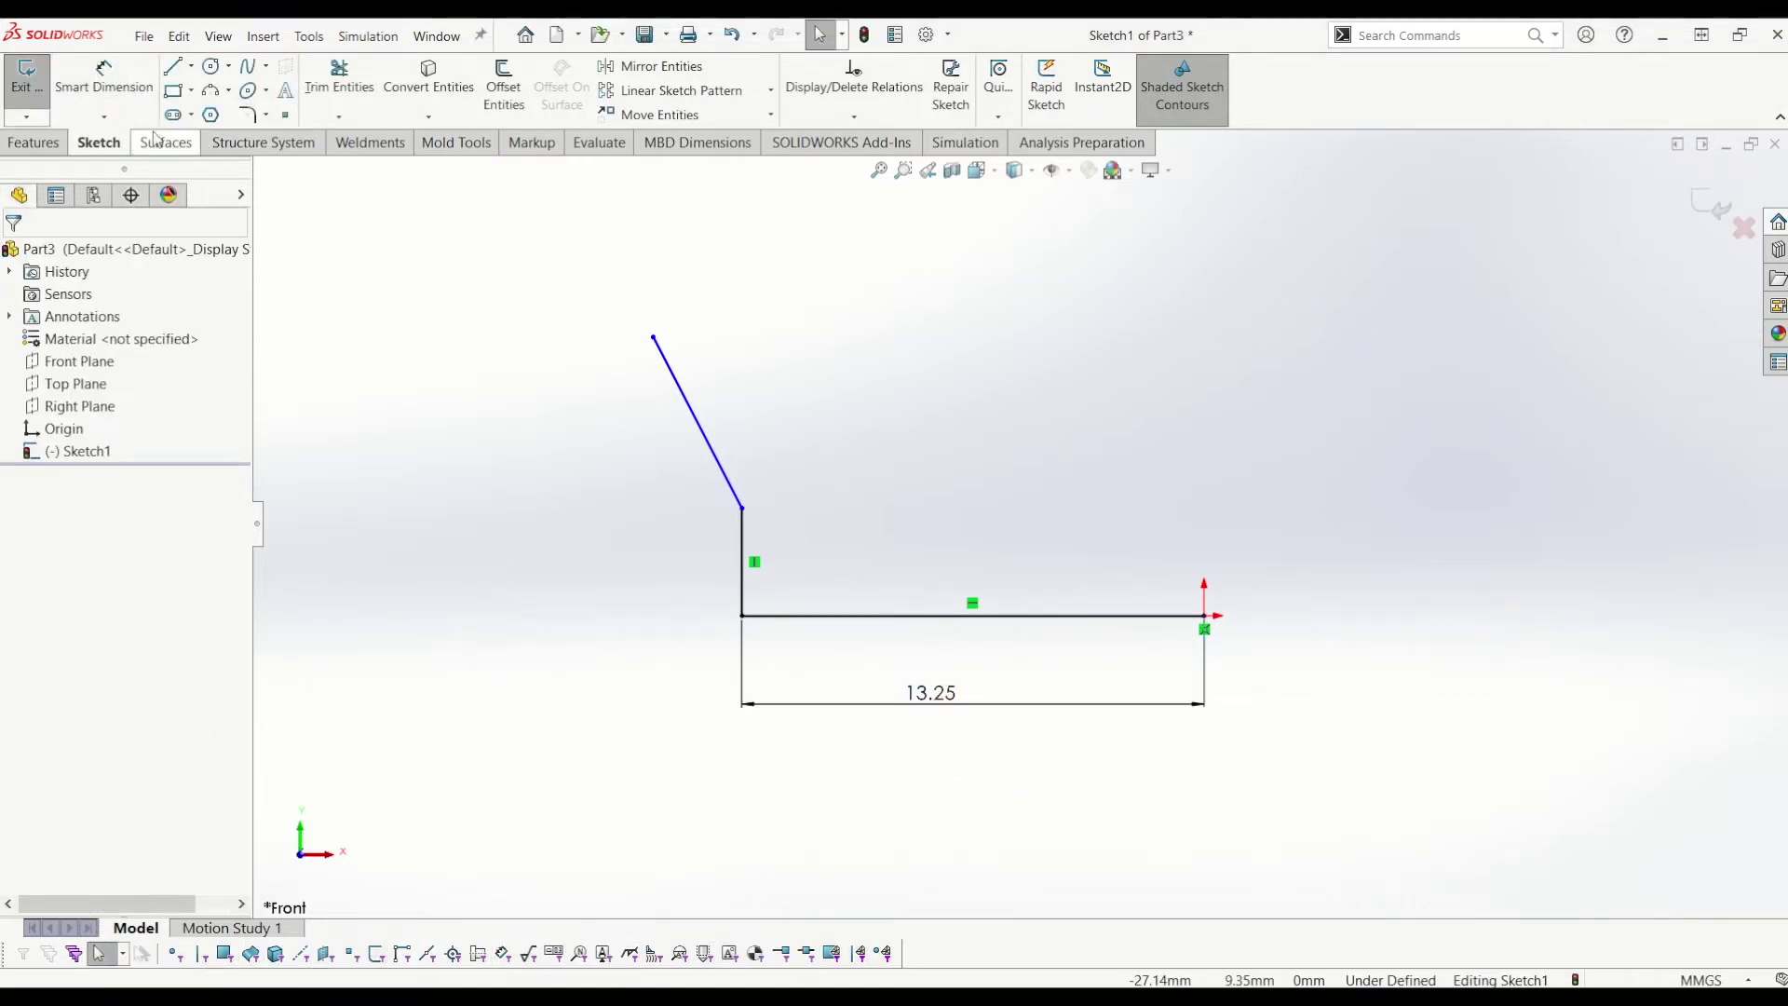
Step: Dimension the short vertical line's length as 3.1 mm
{"action": "left_click", "coordinate": [103, 79]}
{"action": "left_click", "coordinate": [742, 554]}
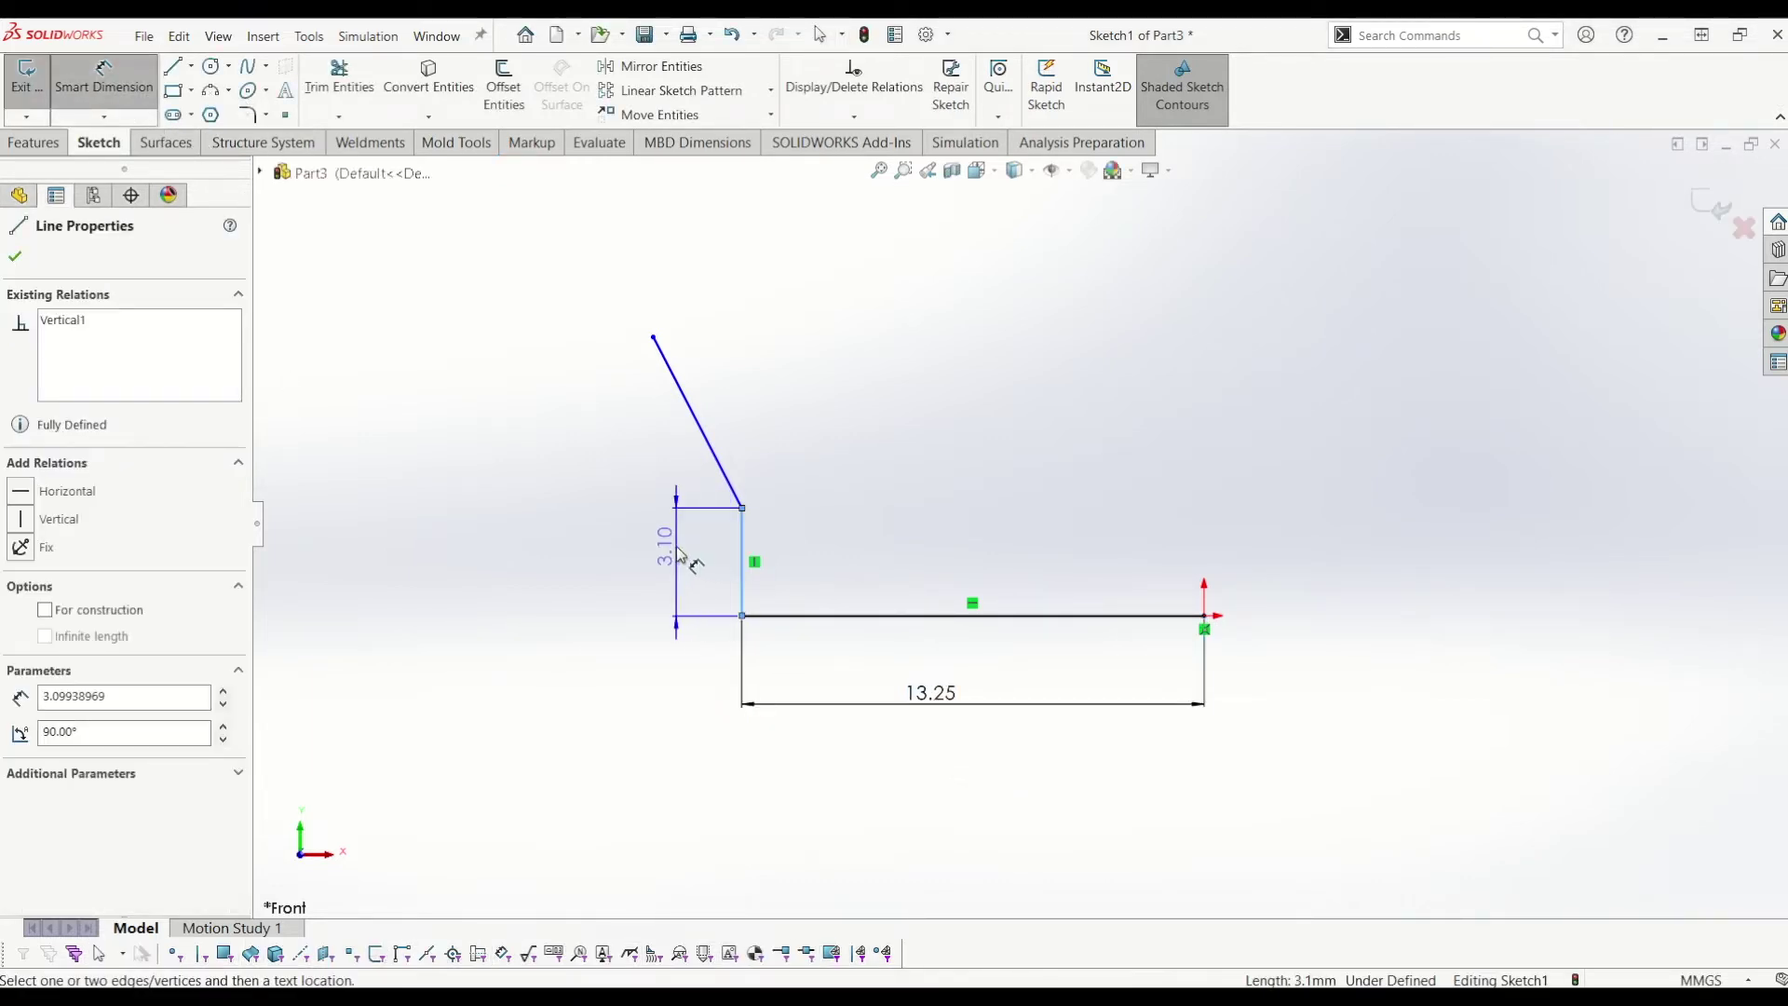
{"action": "left_click", "coordinate": [674, 549]}
{"action": "type", "text": "3."}
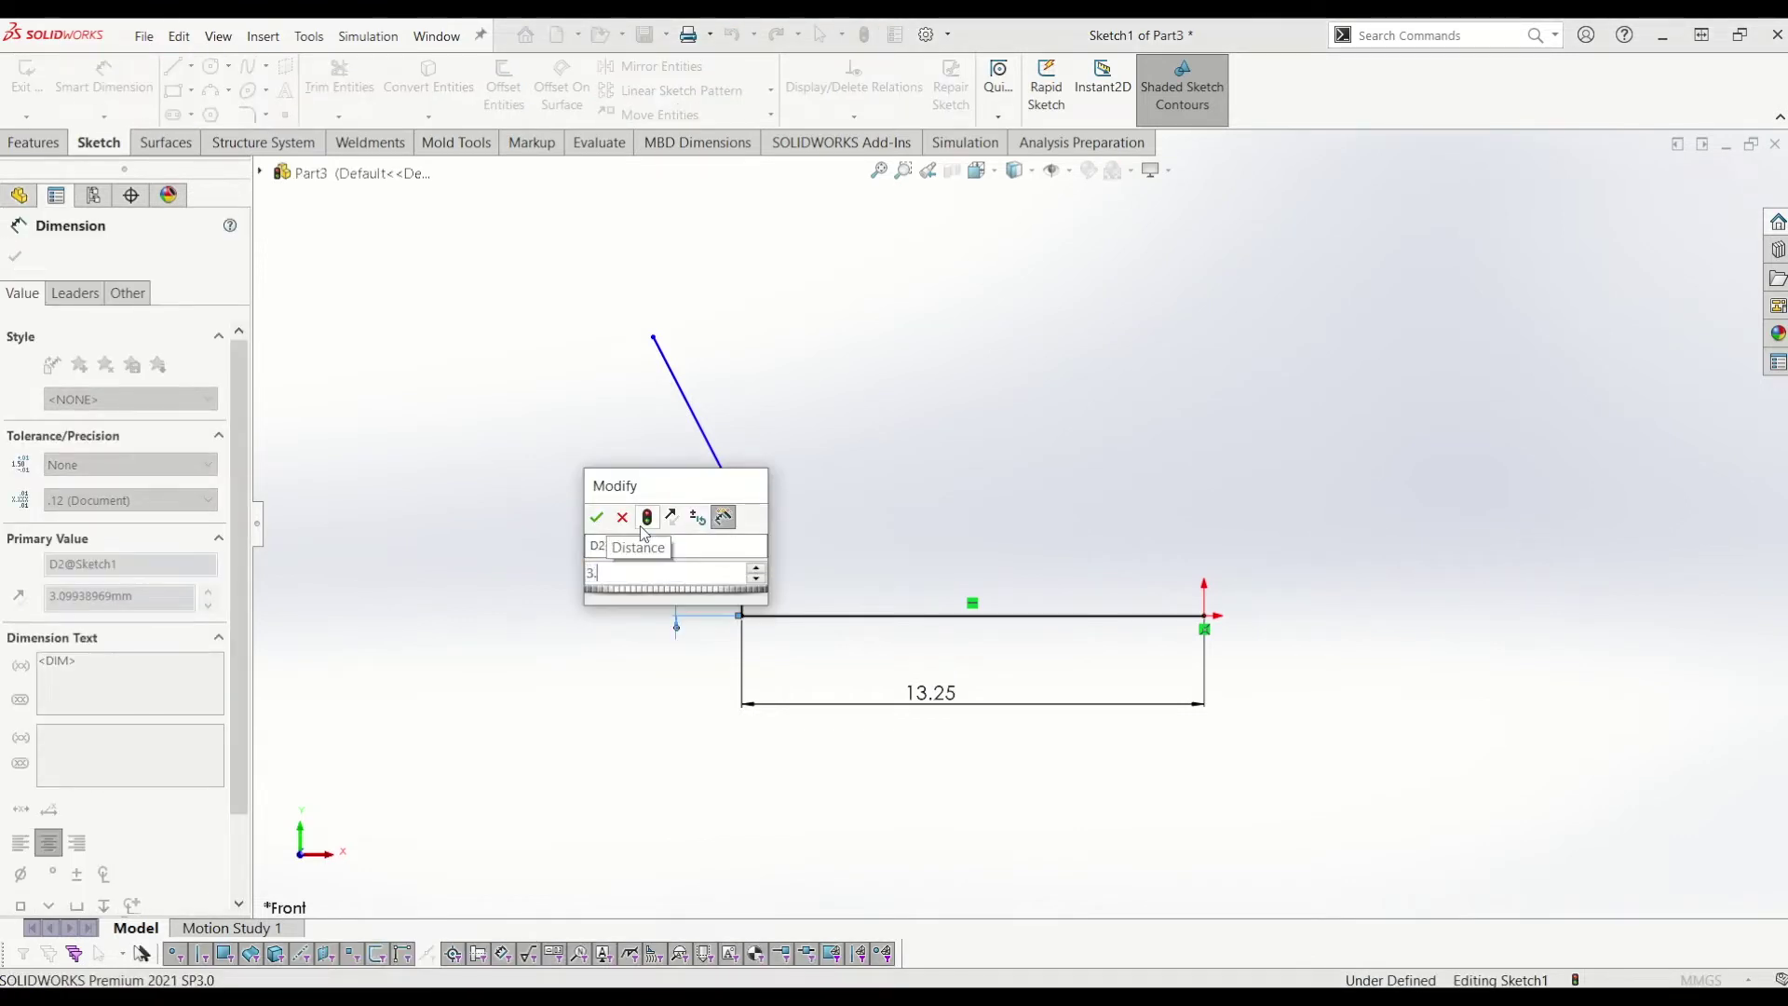
{"action": "type", "text": "1"}
{"action": "key", "text": "Return"}
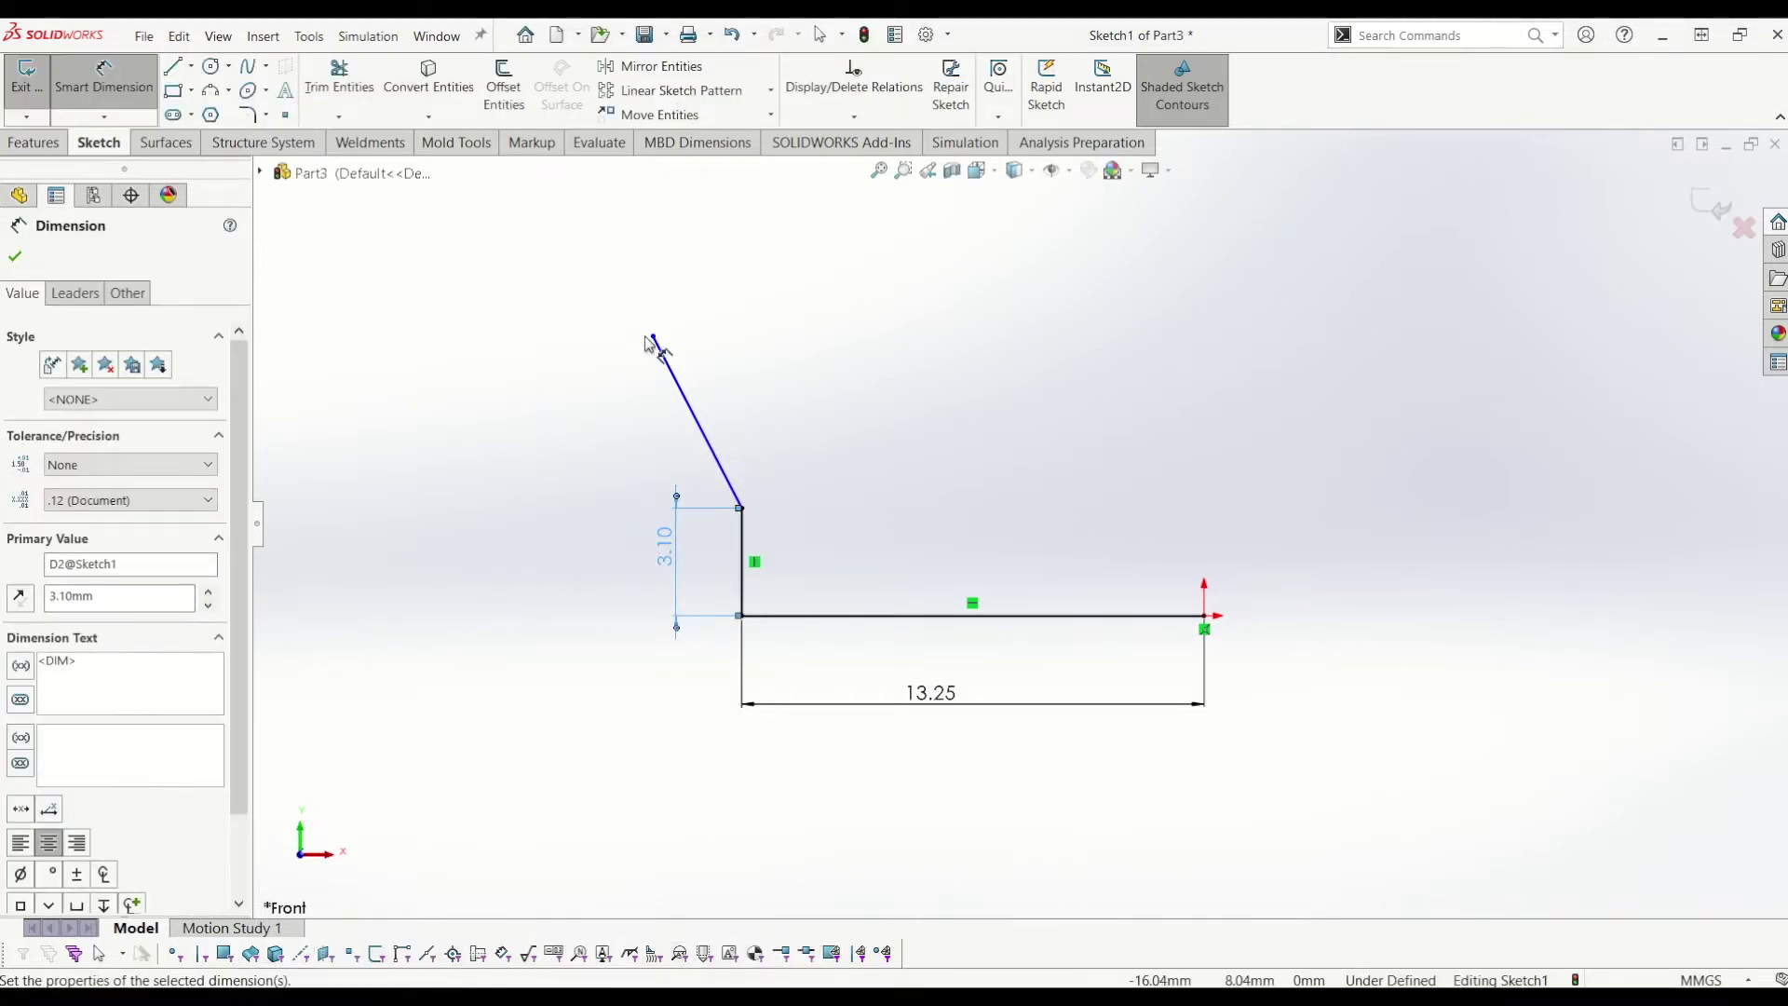
Step: Dimension the vertical distance between the slanted line's two endpoints as 4 mm
{"action": "left_click", "coordinate": [743, 508]}
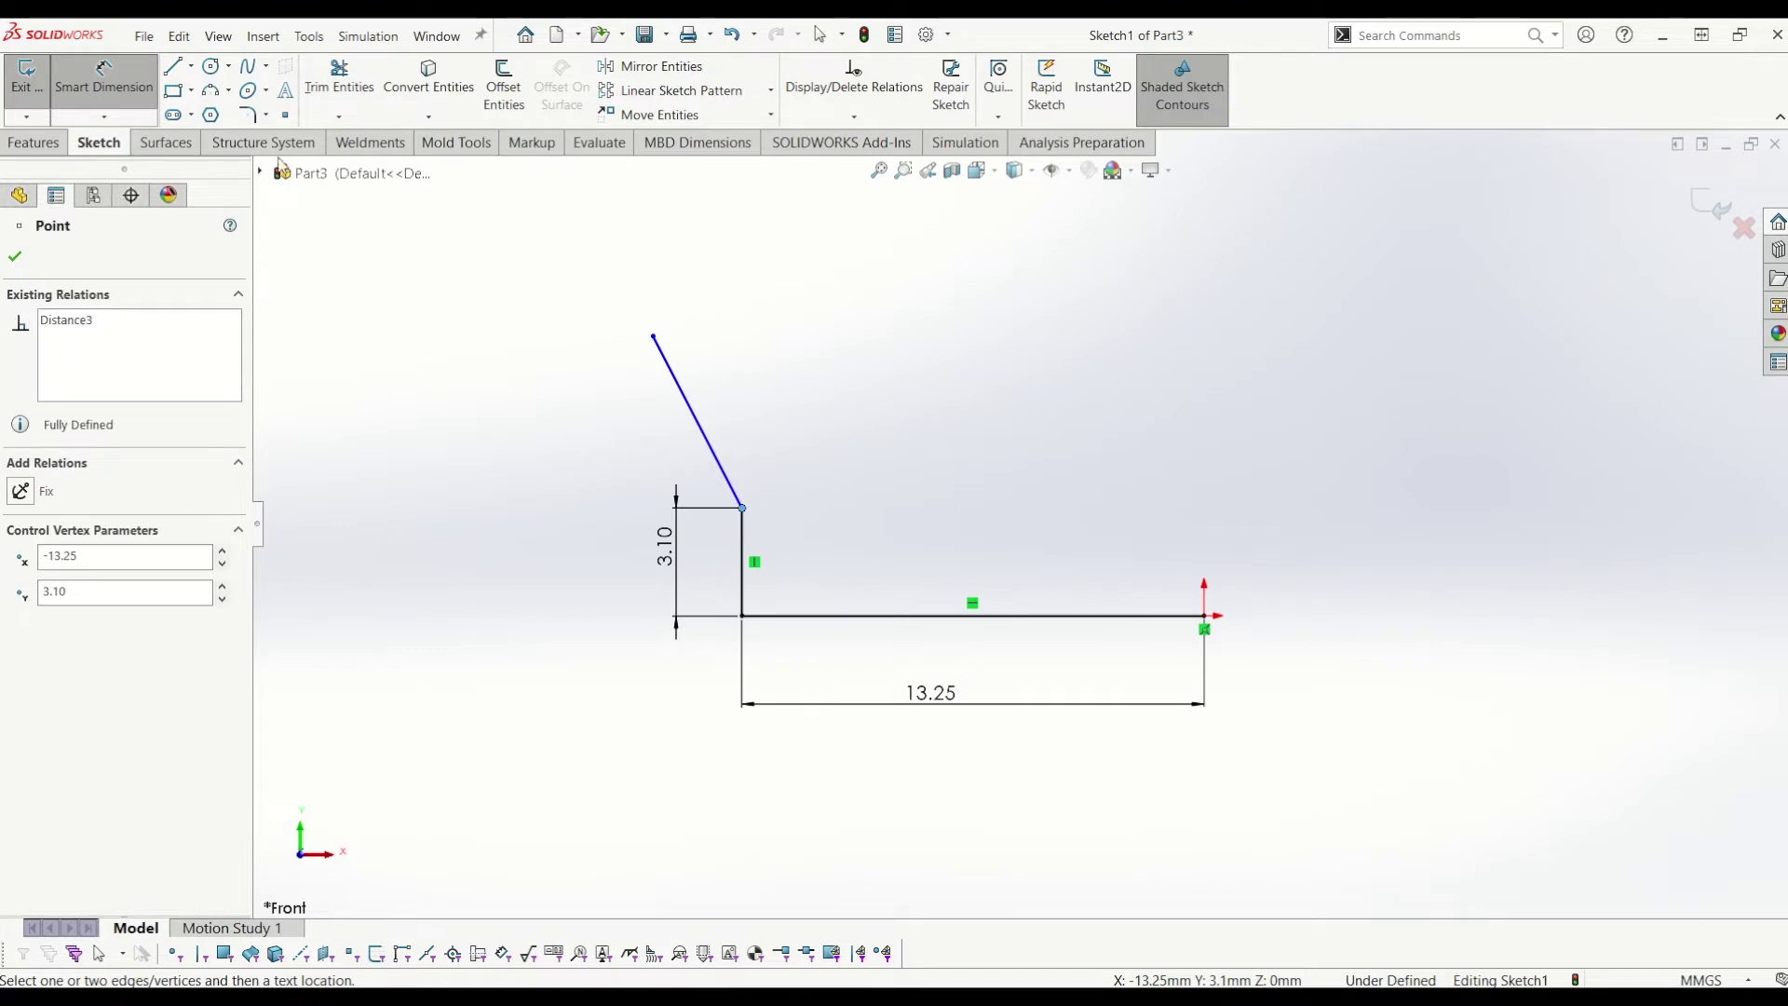
{"action": "key", "text": "Escape"}
{"action": "left_click", "coordinate": [127, 71]}
{"action": "left_click", "coordinate": [654, 338]}
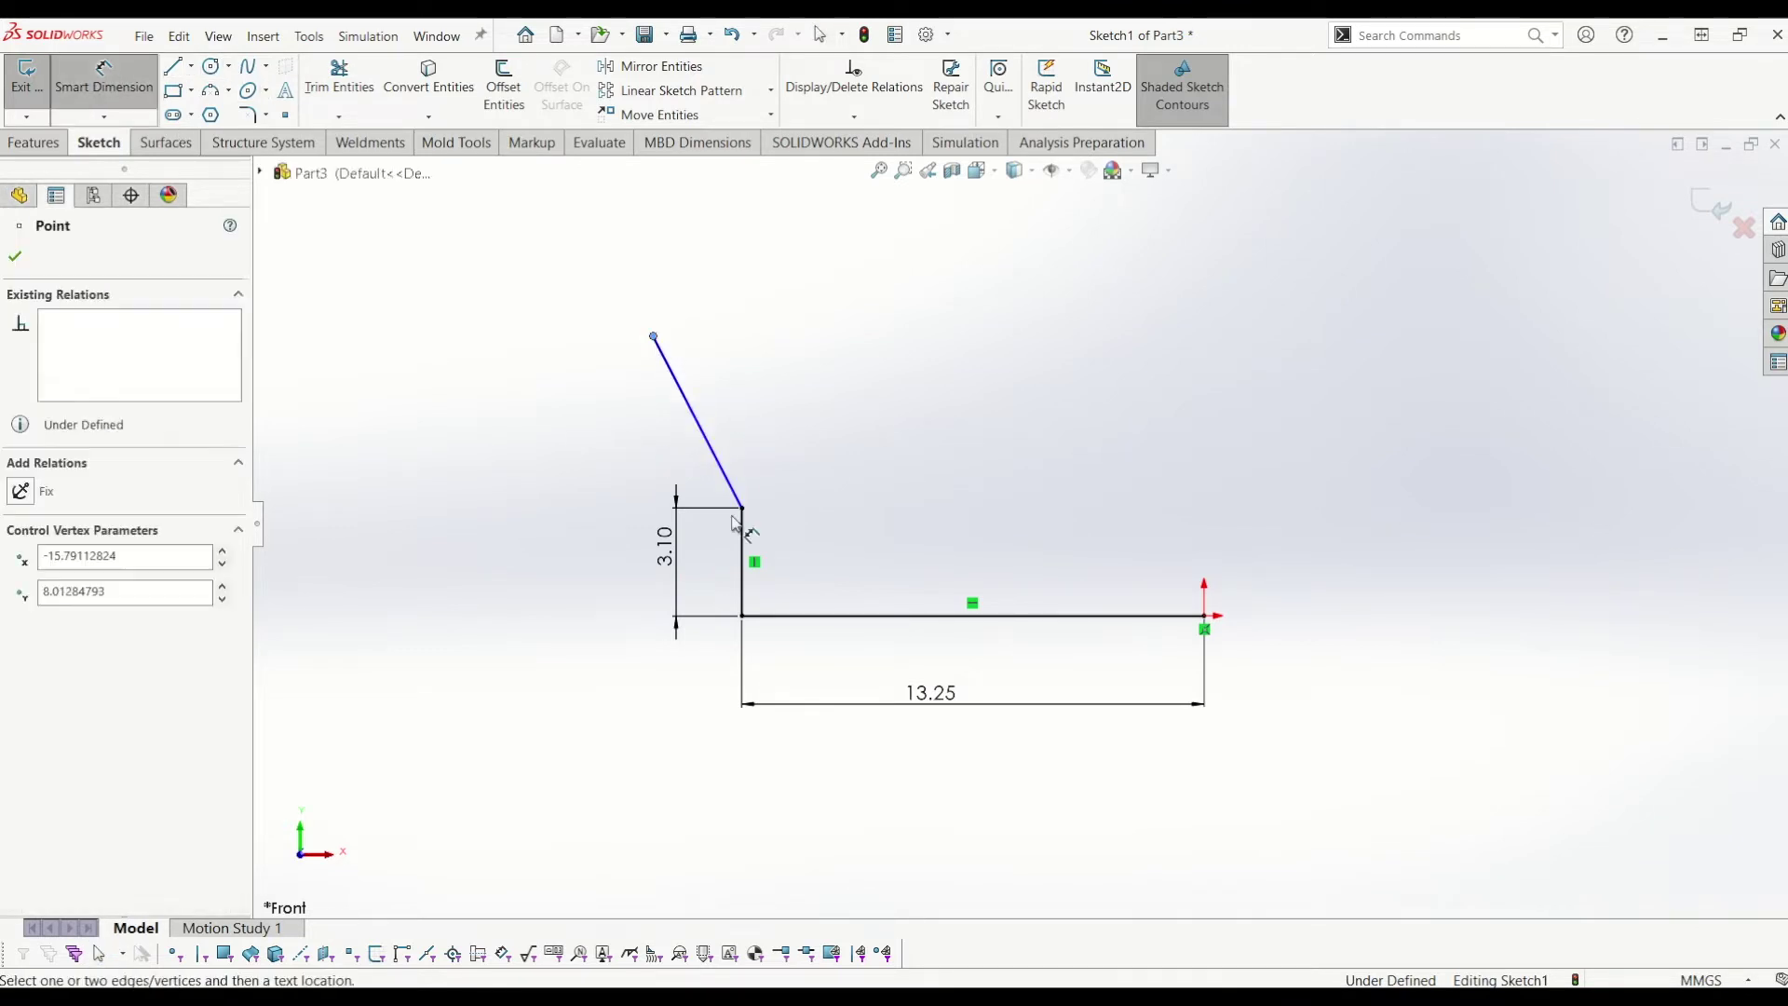
{"action": "left_click", "coordinate": [742, 508]}
{"action": "left_click", "coordinate": [622, 446]}
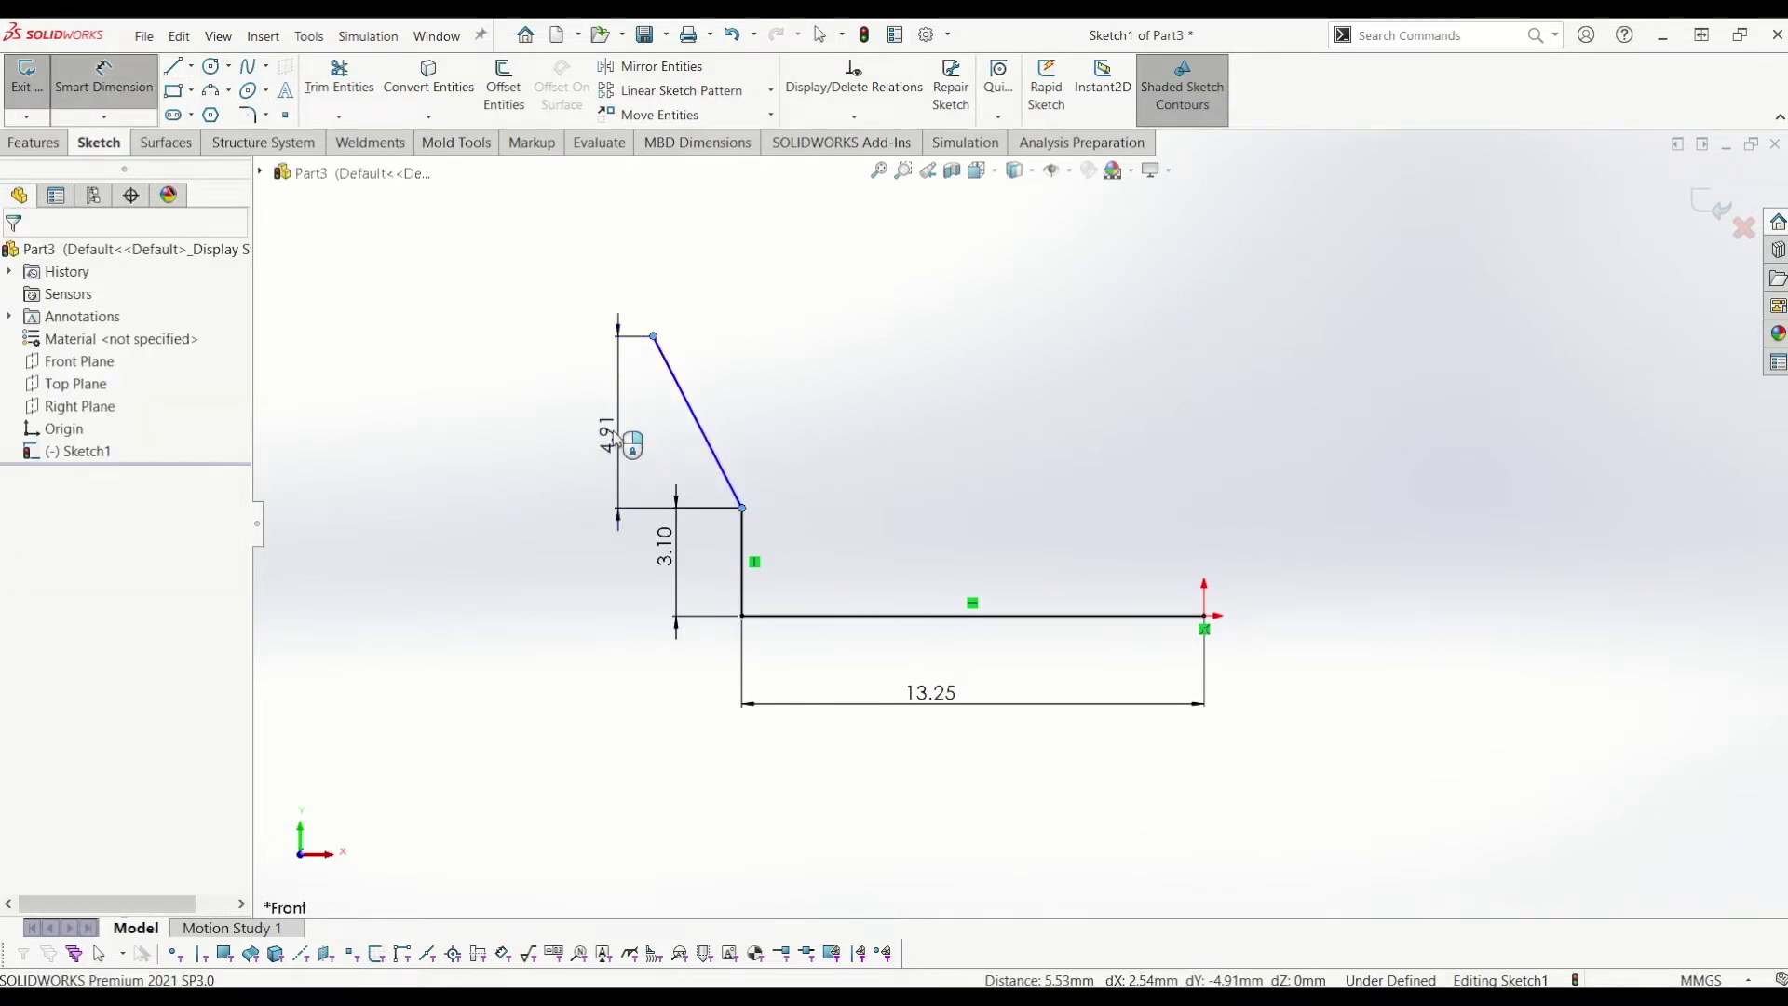
{"action": "type", "text": "4"}
{"action": "key", "text": "Return"}
{"action": "left_click", "coordinate": [1336, 660]}
{"action": "key", "text": "Escape"}
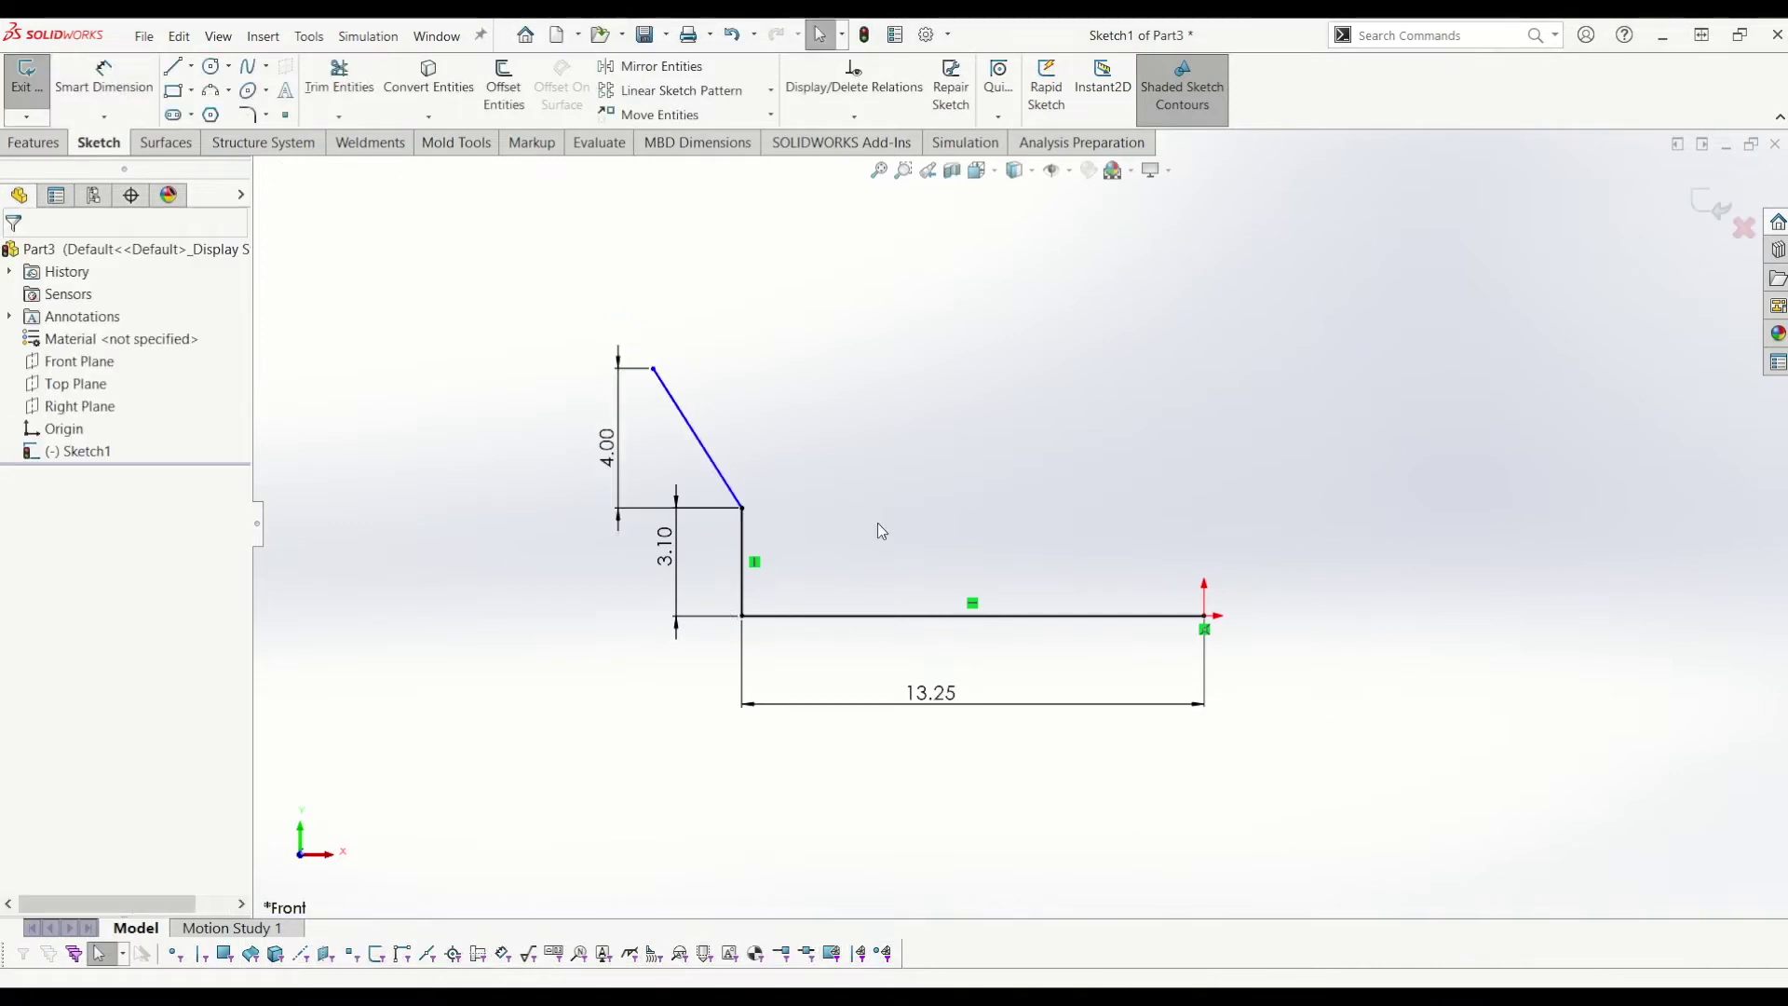
Step: Dimension the horizontal distance from the slanted line's upper endpoint to the origin as 15 mm and place that dimension above the profile
{"action": "left_click", "coordinate": [103, 79]}
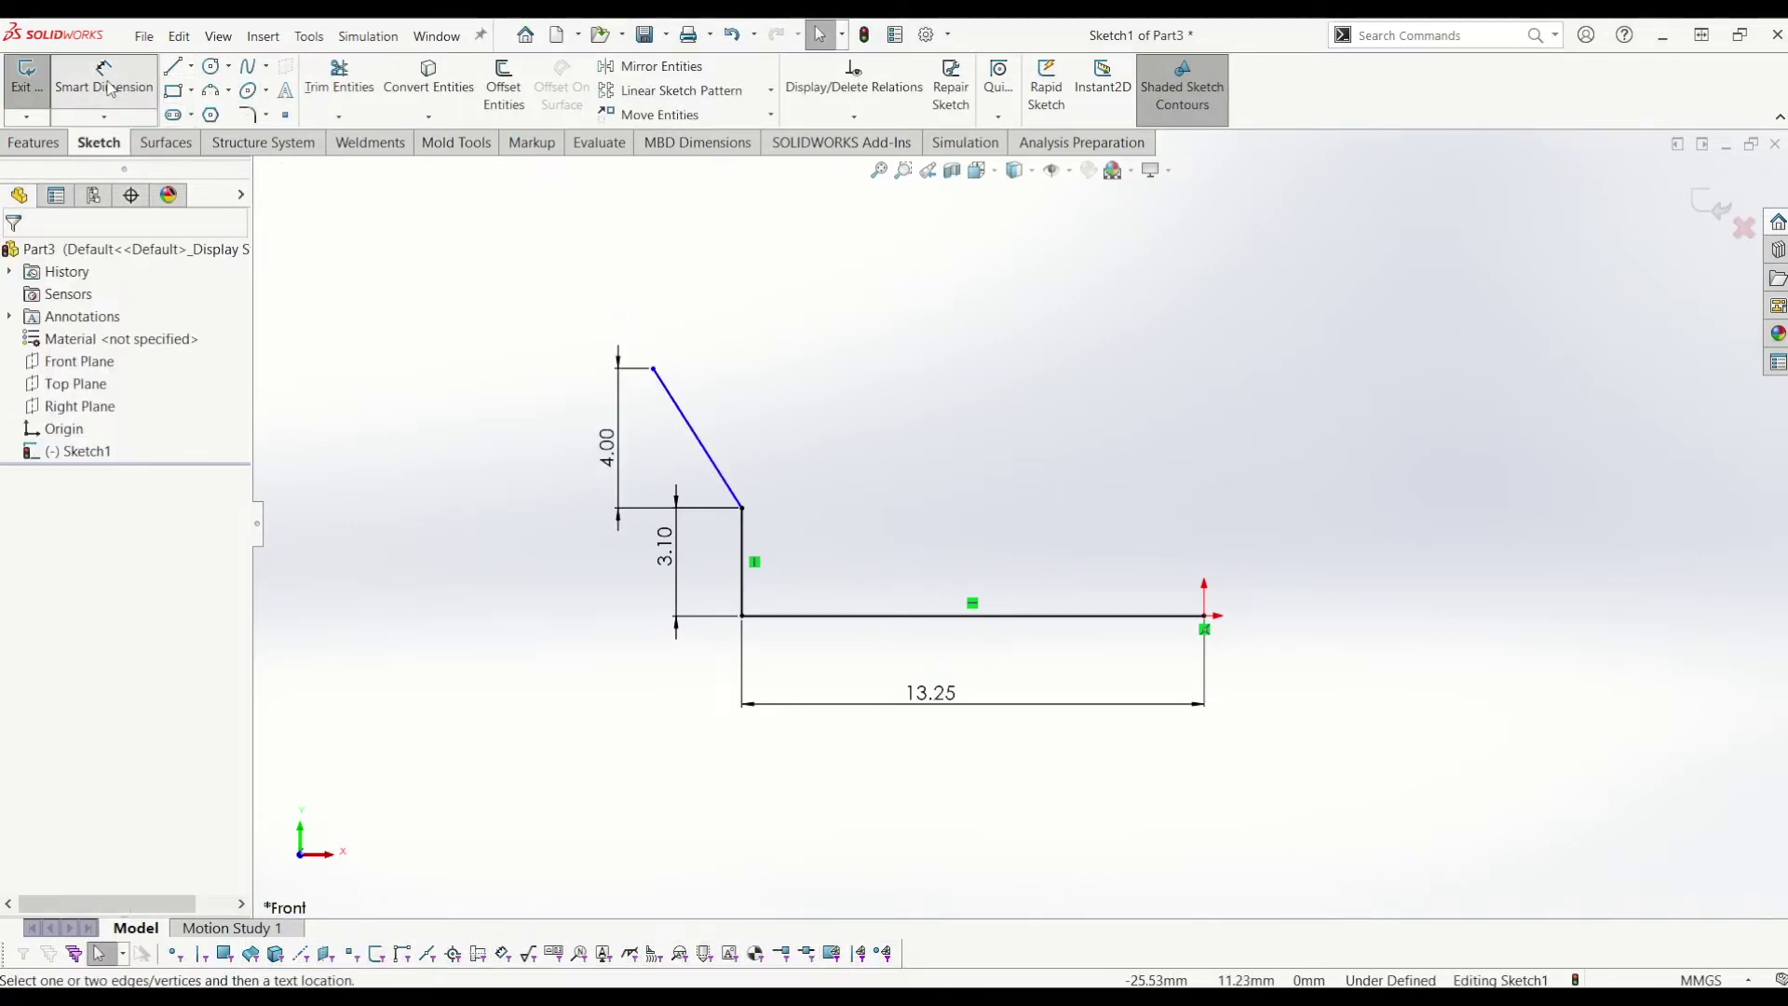
{"action": "left_click", "coordinate": [653, 370]}
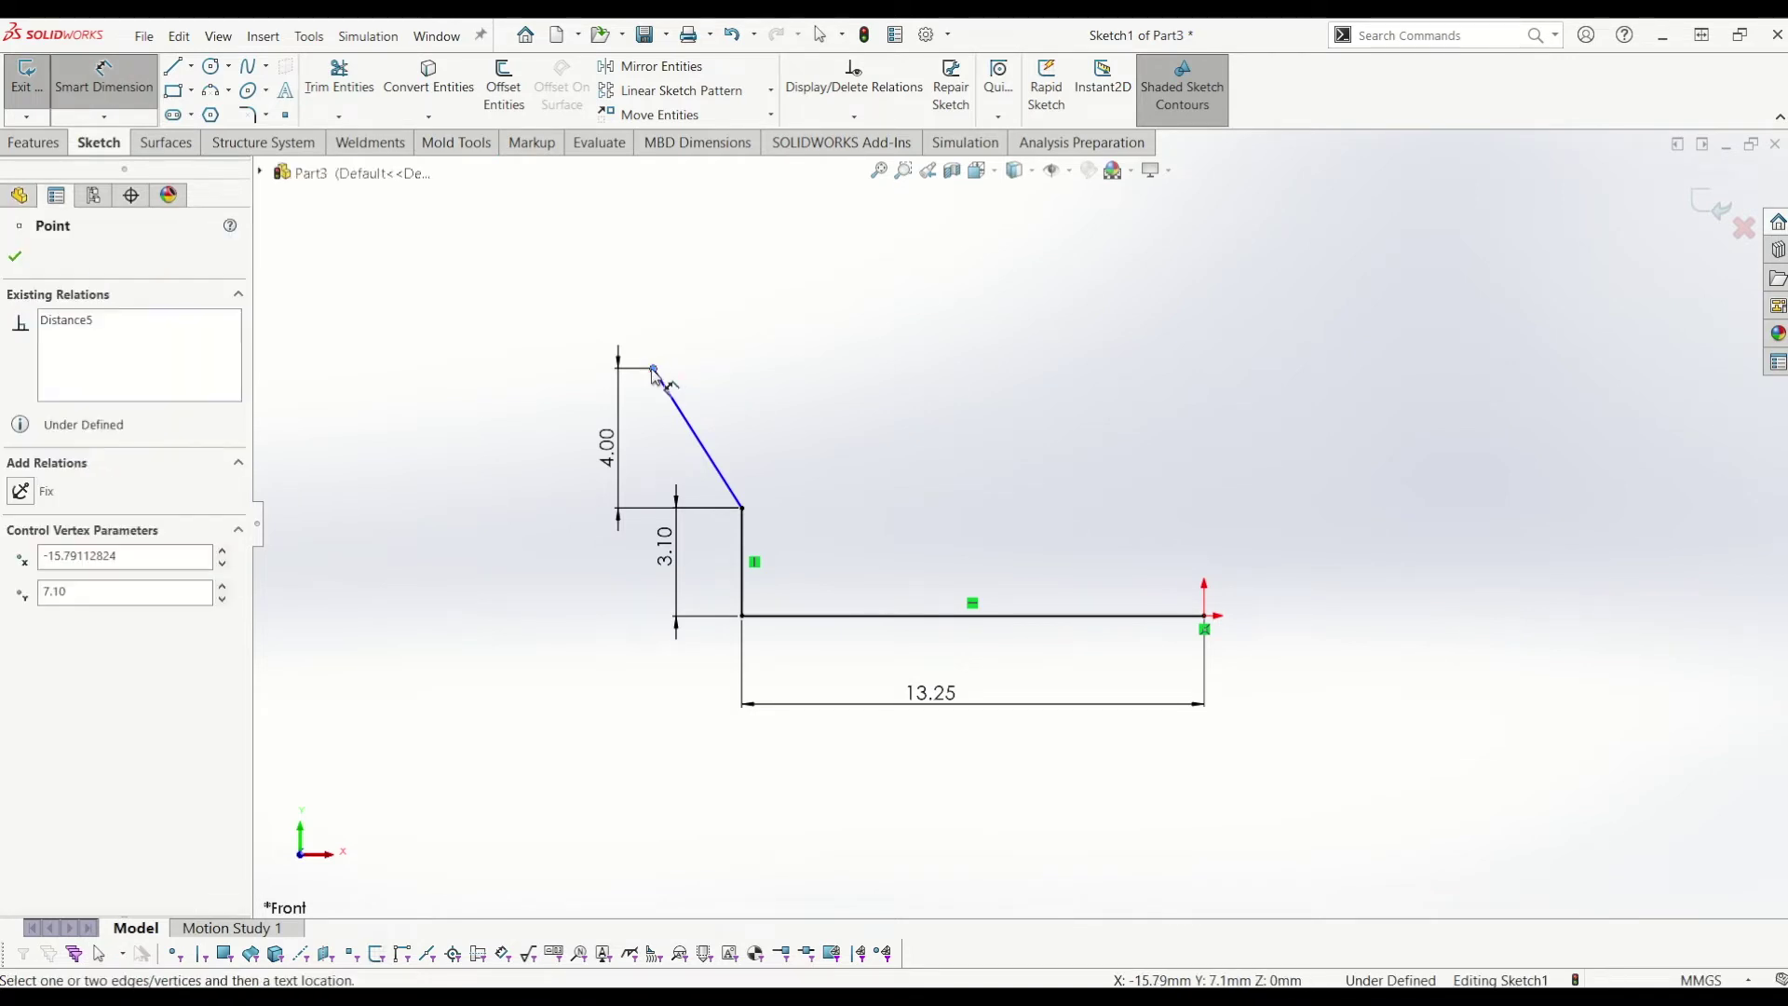
{"action": "left_click", "coordinate": [1204, 616]}
{"action": "left_click", "coordinate": [976, 756]}
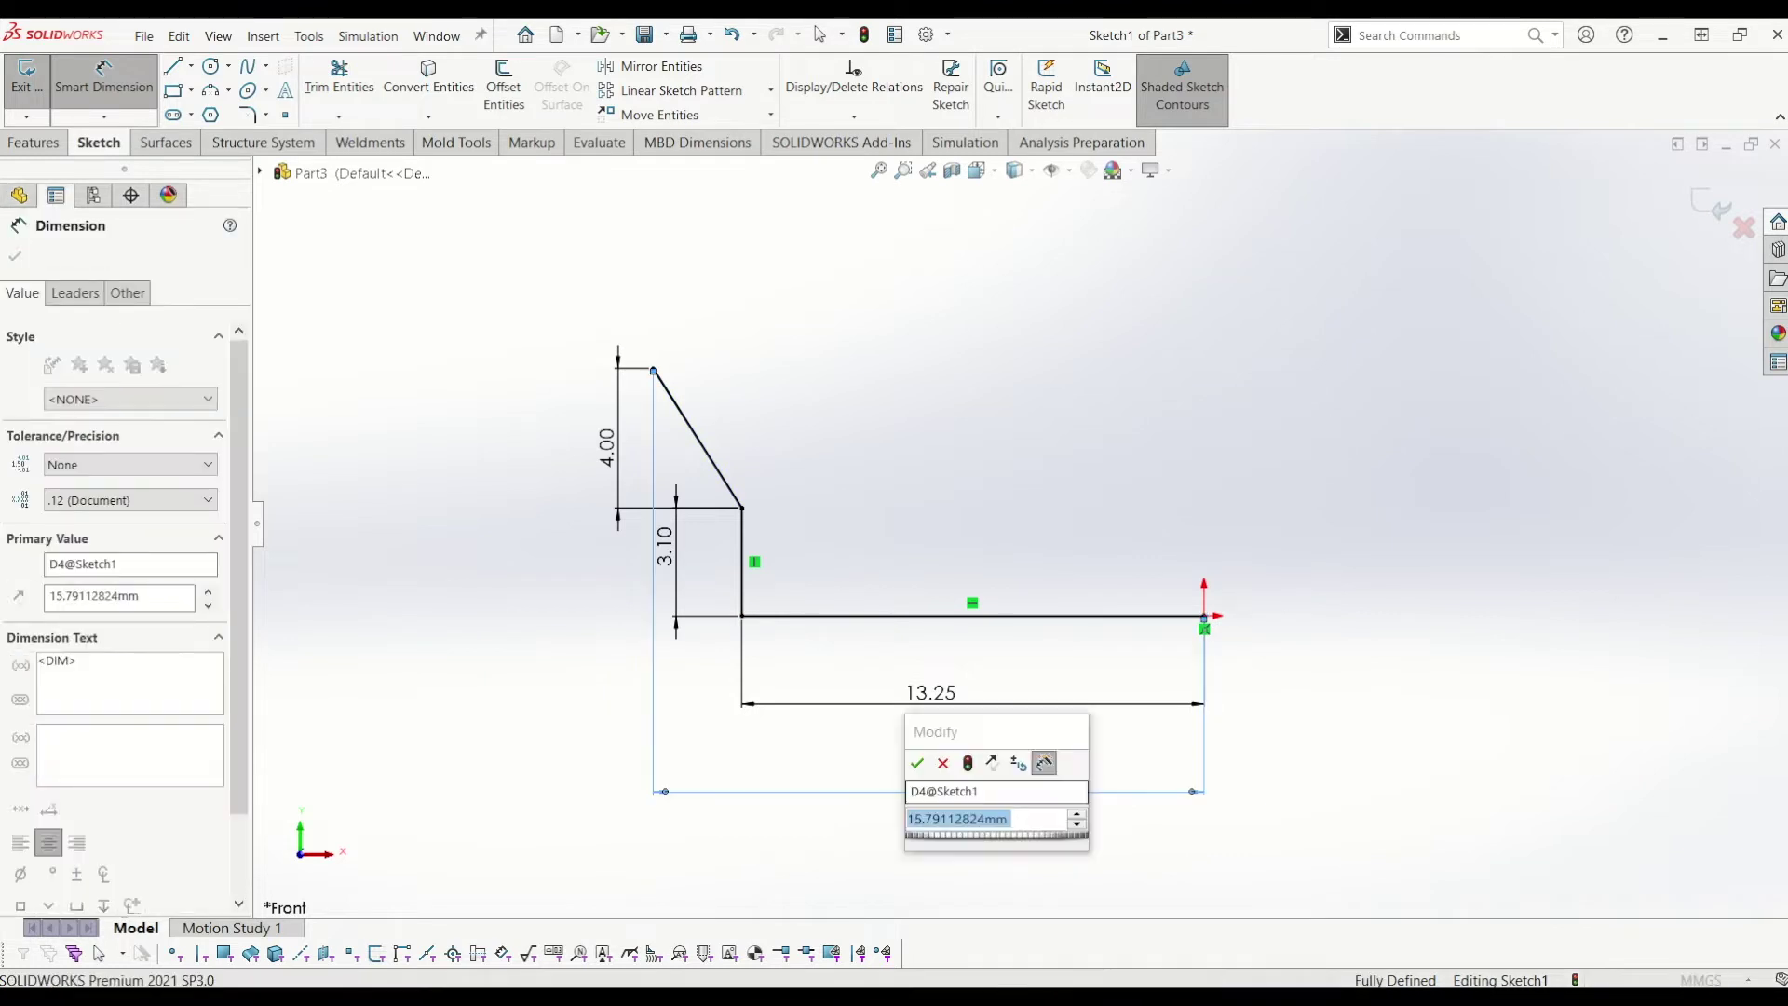
{"action": "type", "text": "15"}
{"action": "key", "text": "Return"}
{"action": "key", "text": "Escape"}
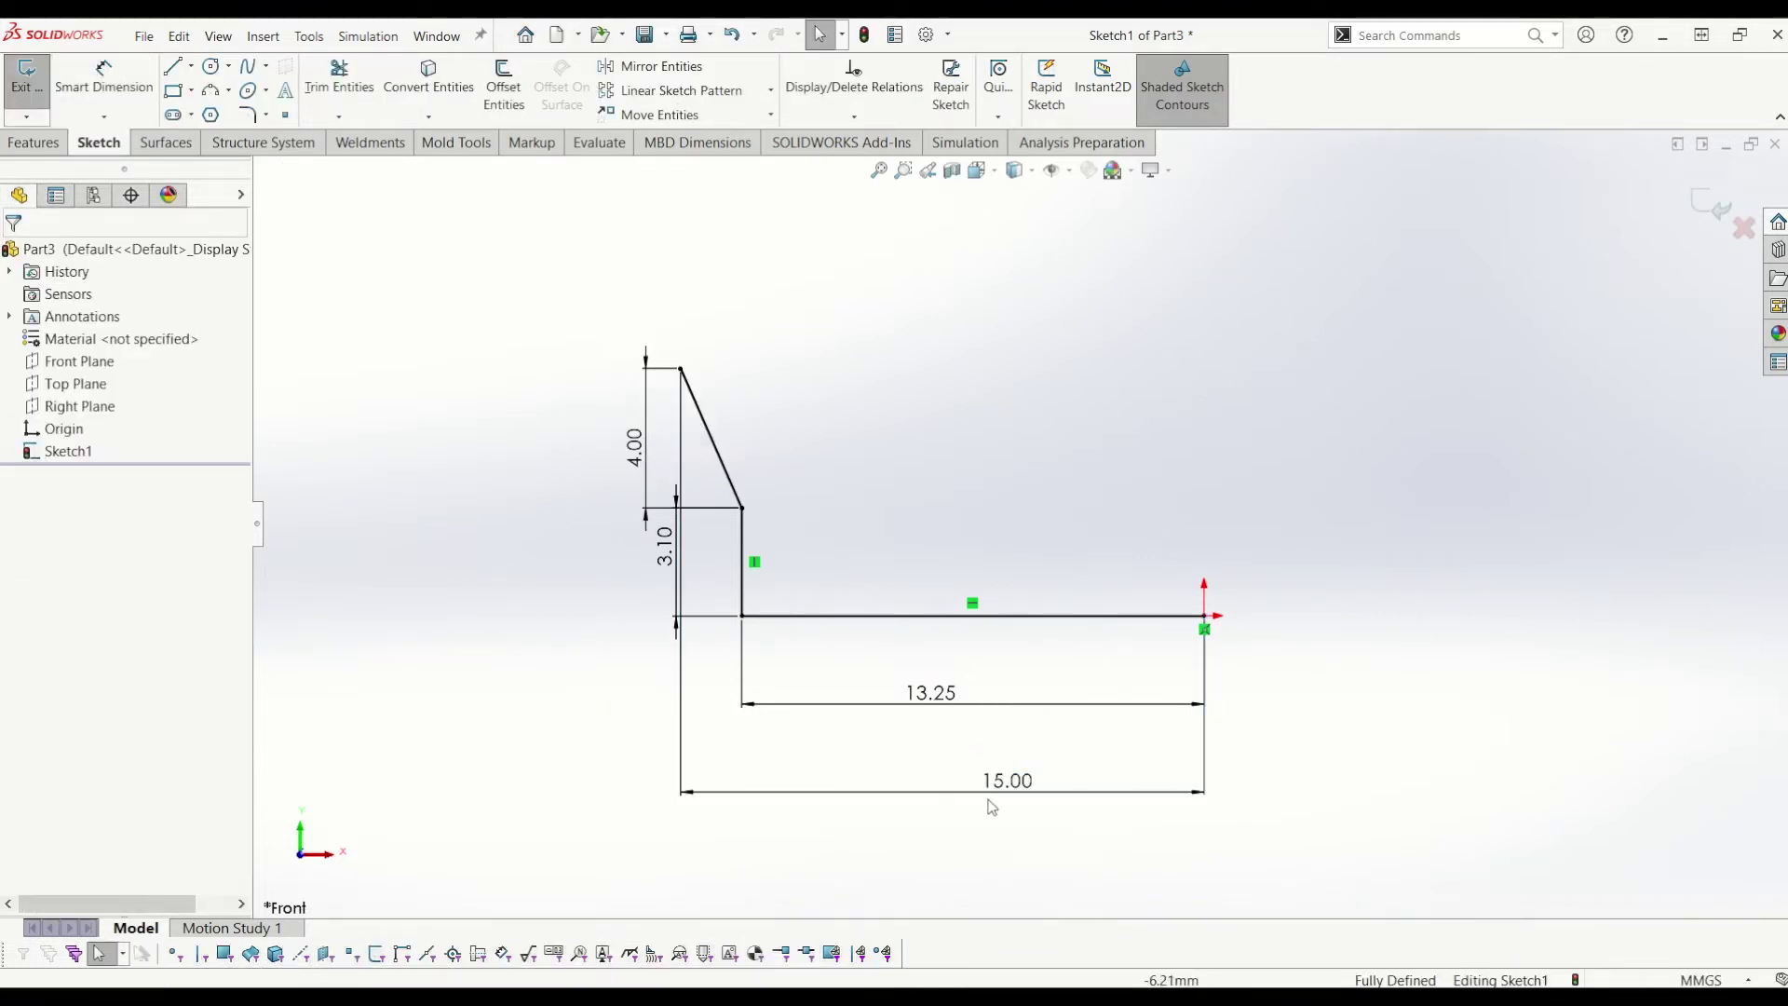
{"action": "left_click_drag", "start_coordinate": [988, 798], "coordinate": [991, 263]}
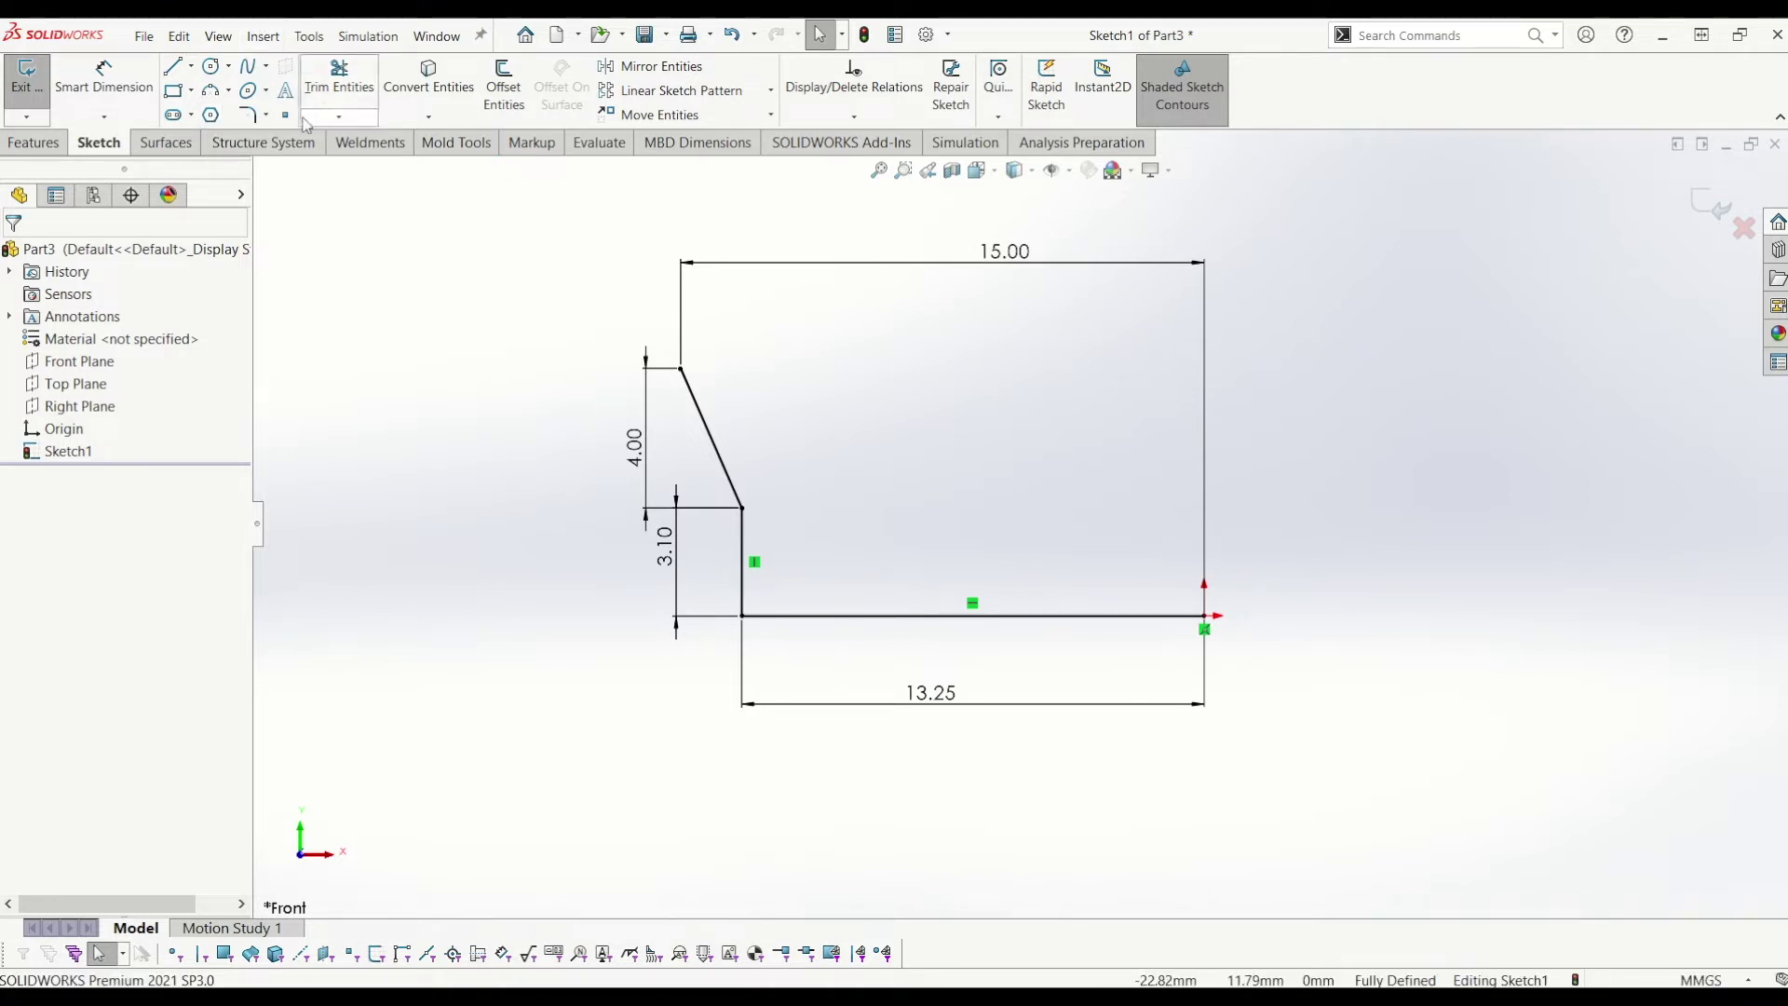
Step: Round the corner between the base and vertical lines with a 3 mm sketch fillet, and move the 3.10 and radius dimensions farther from the profile
{"action": "left_click", "coordinate": [255, 113]}
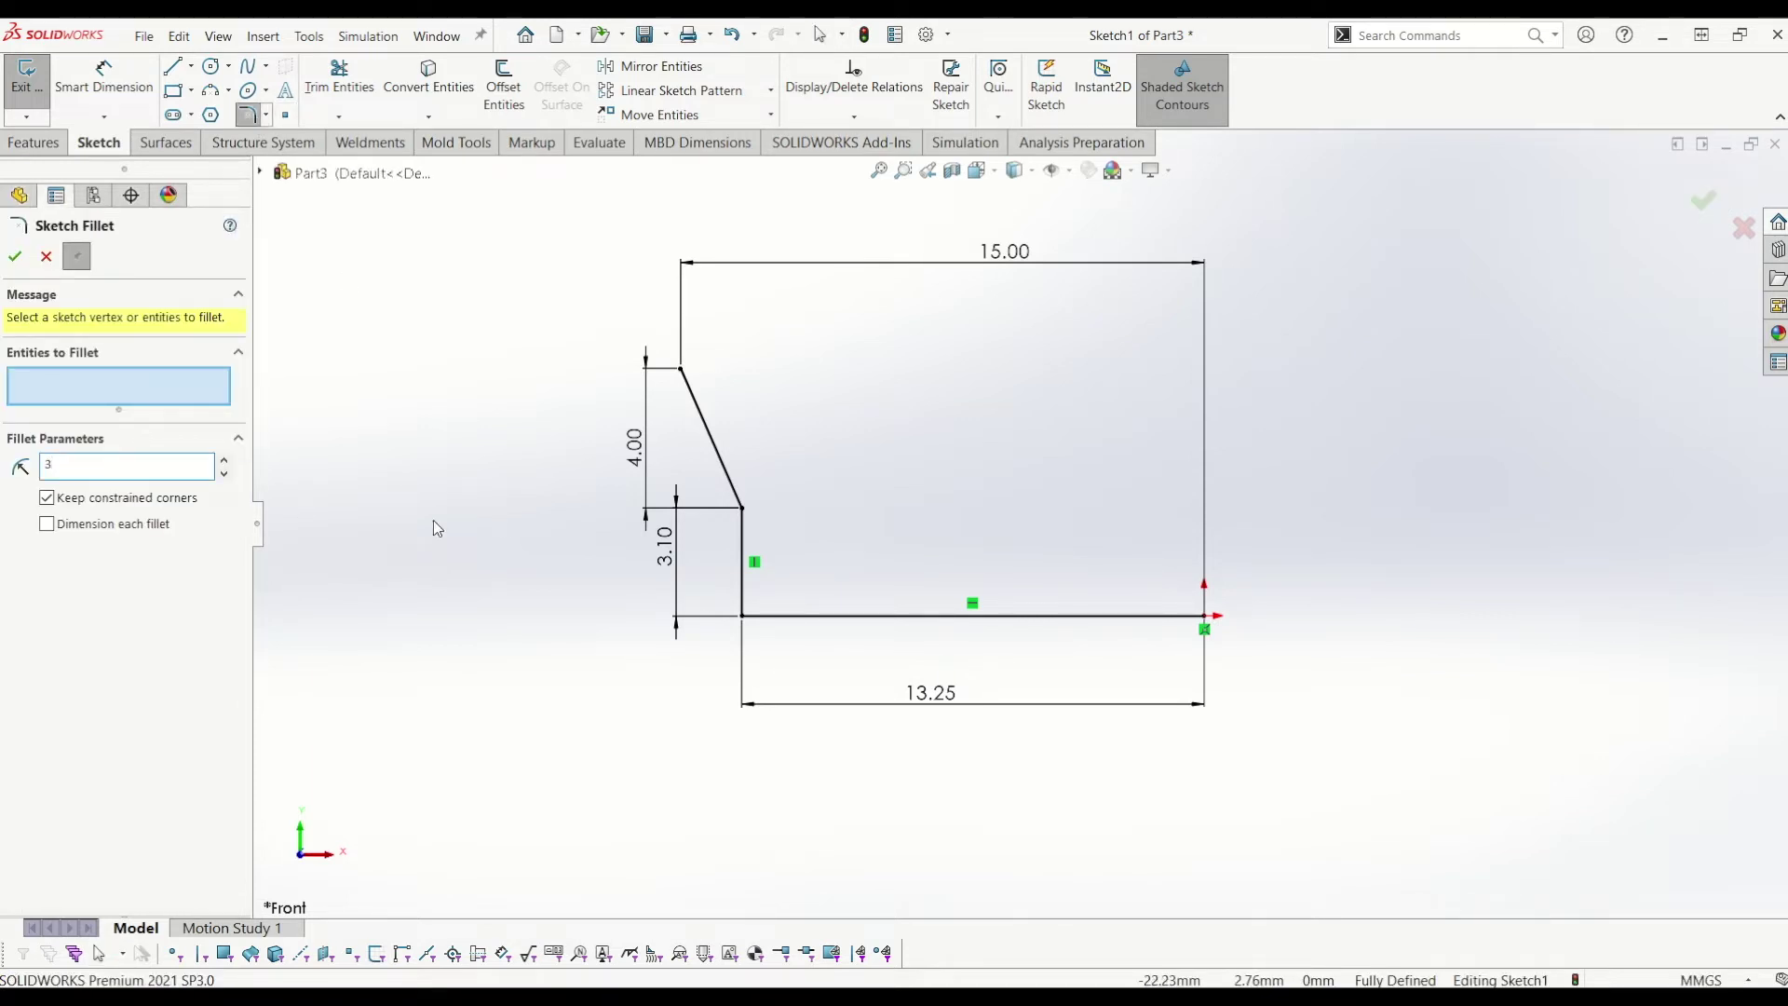
{"action": "left_click", "coordinate": [742, 616]}
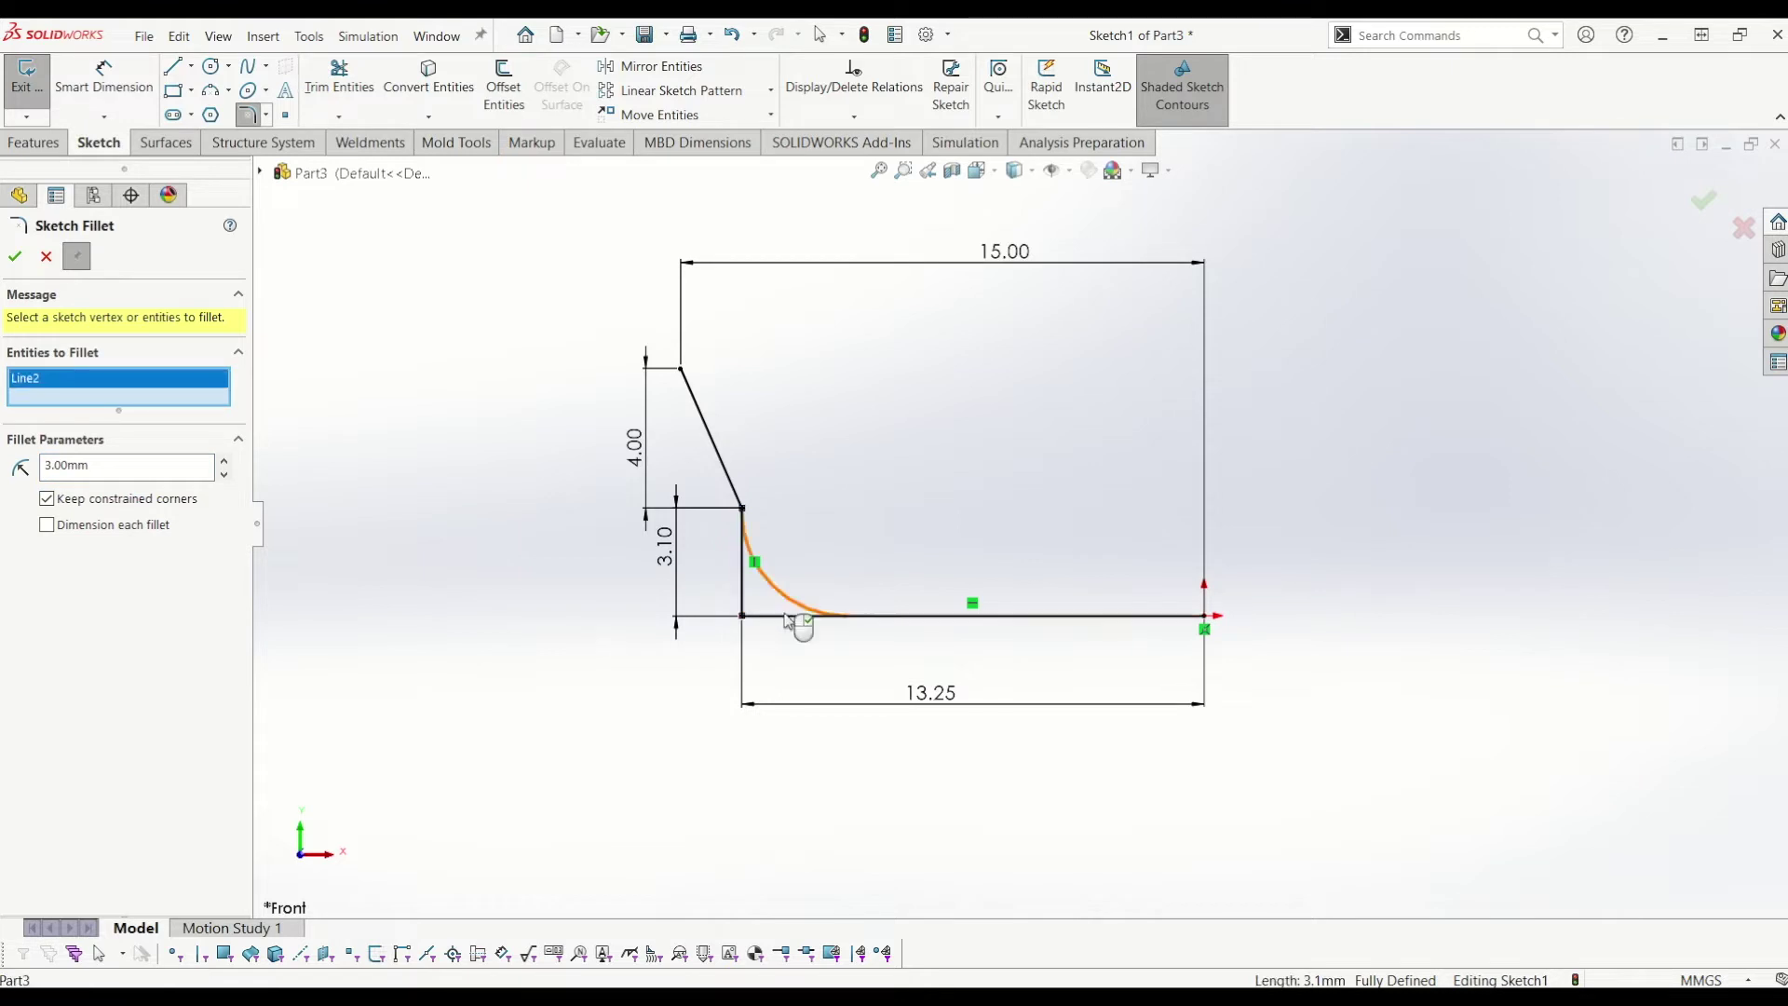
{"action": "left_click", "coordinate": [15, 256]}
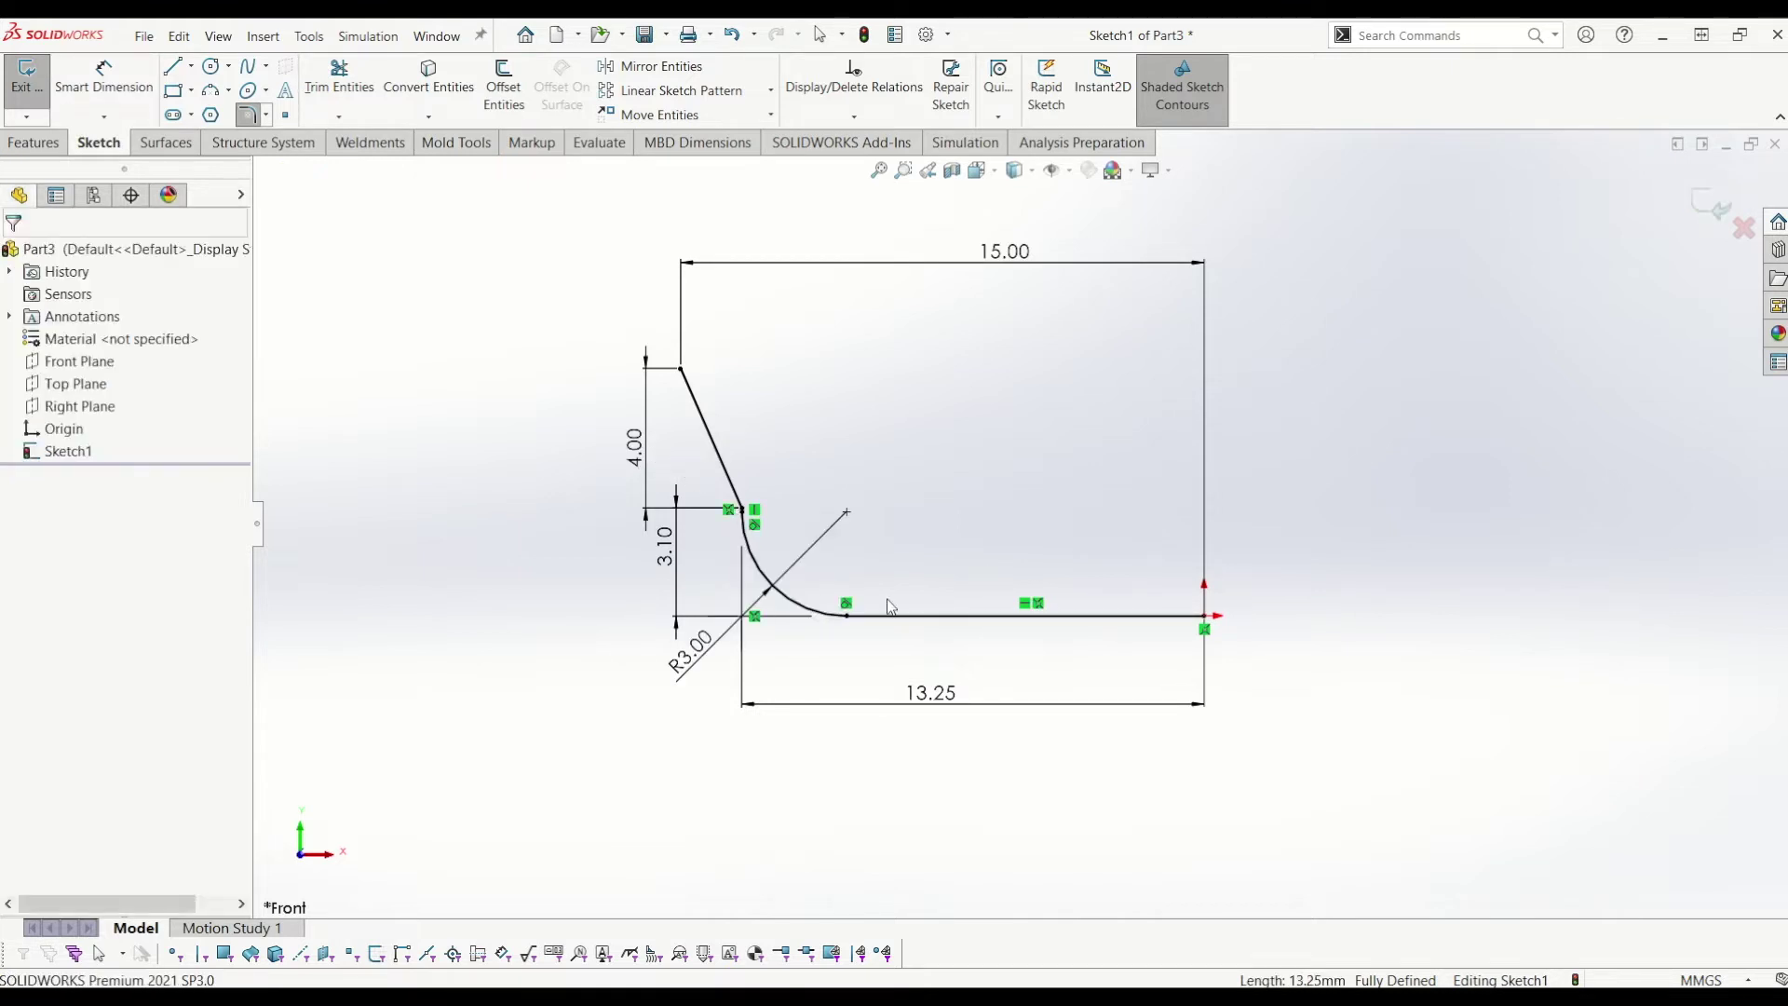
{"action": "left_click_drag", "start_coordinate": [671, 559], "coordinate": [600, 559]}
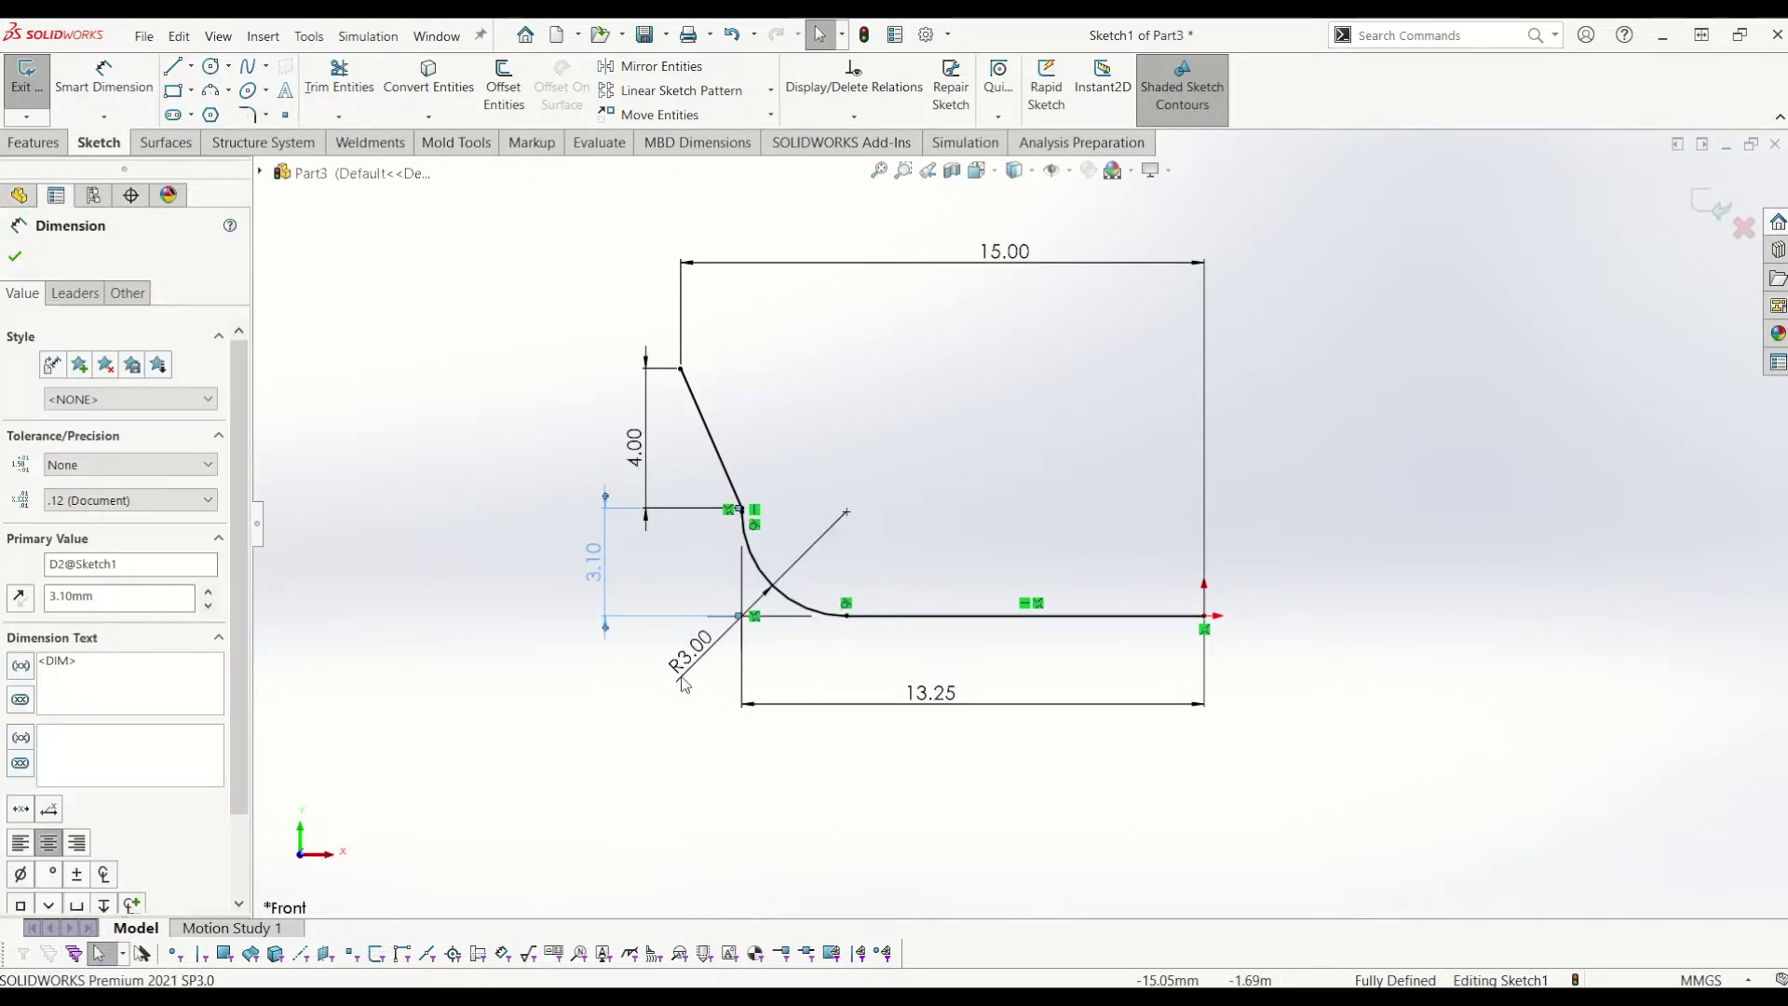
{"action": "left_click_drag", "start_coordinate": [702, 668], "coordinate": [660, 712]}
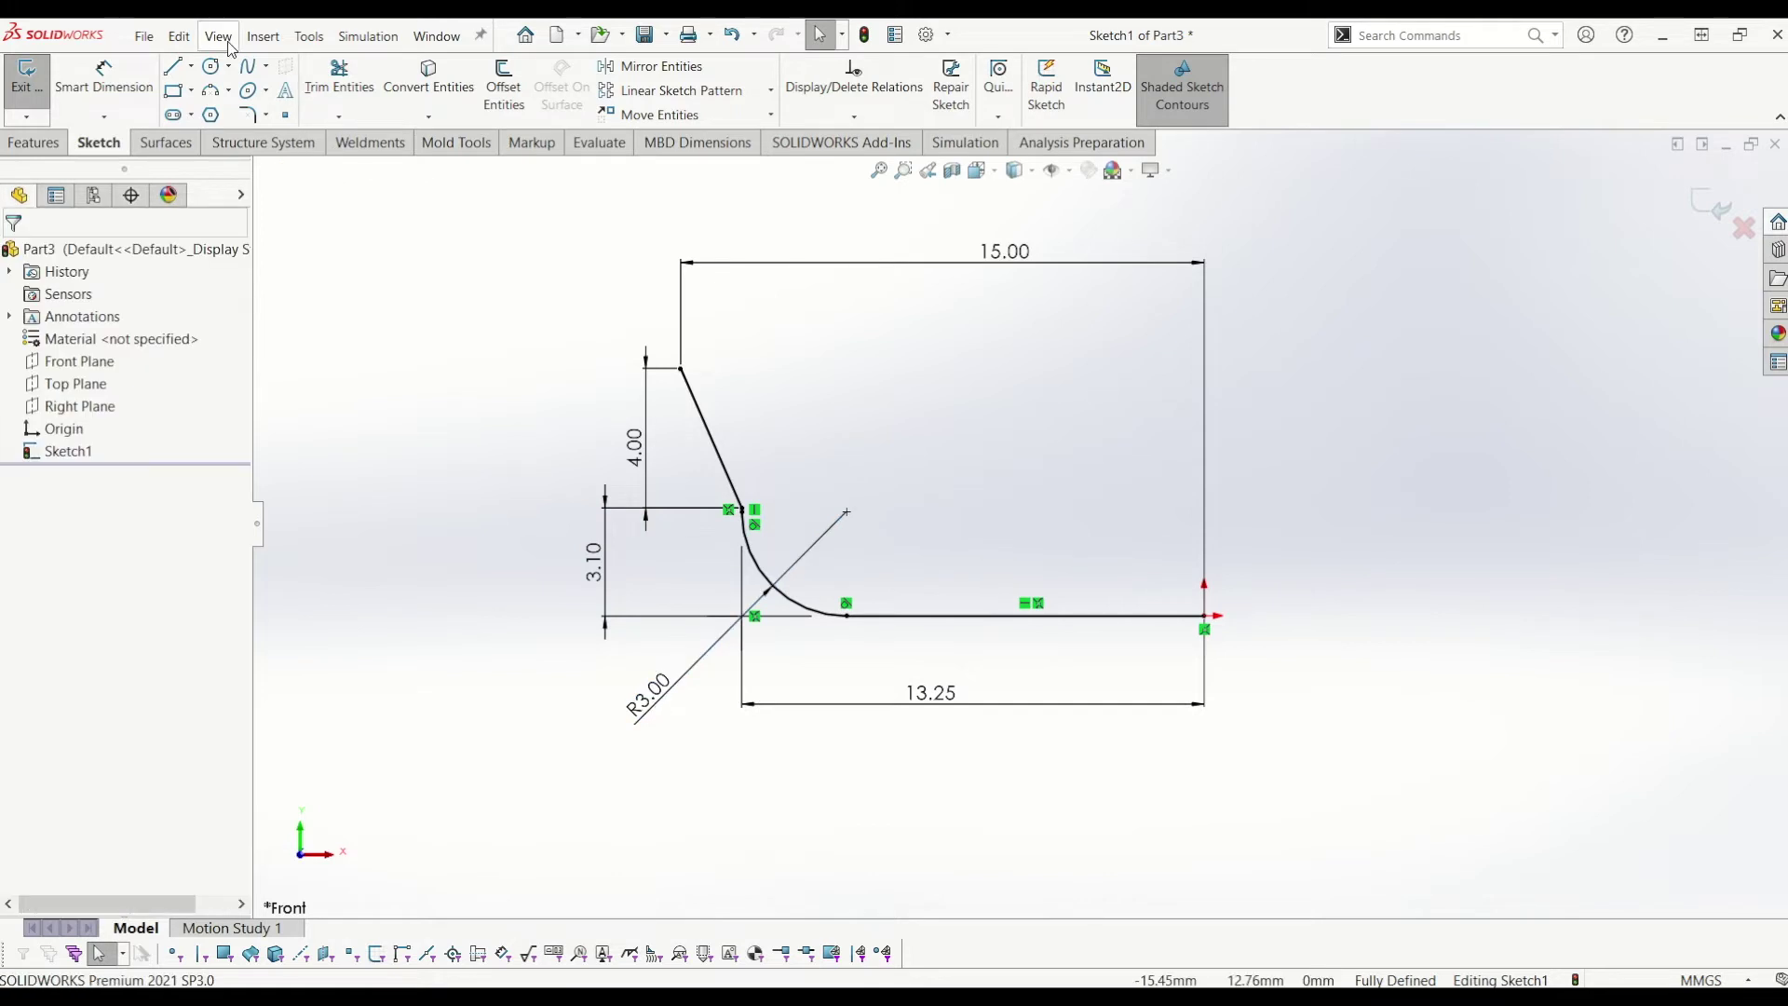
Step: Close the profile with a horizontal line from the slanted line's upper end and a vertical line down to the origin, and exit the sketch
{"action": "left_click", "coordinate": [172, 68]}
{"action": "left_click", "coordinate": [683, 369]}
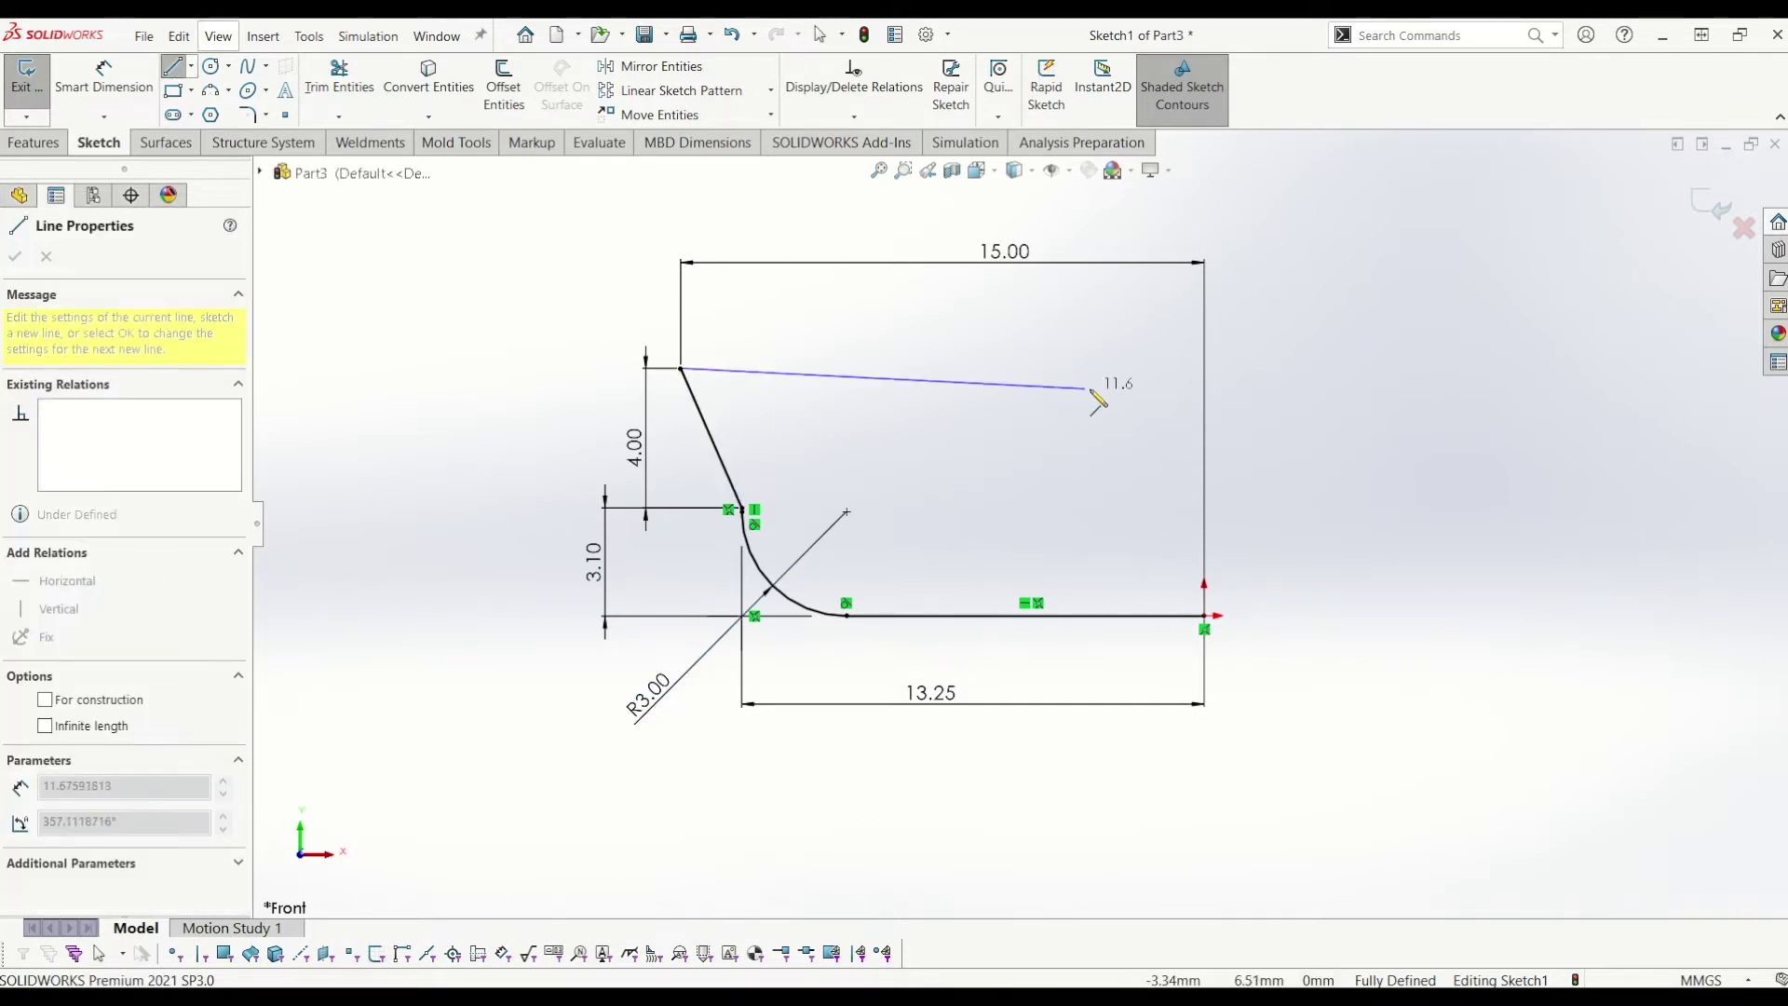
{"action": "left_click", "coordinate": [1204, 369]}
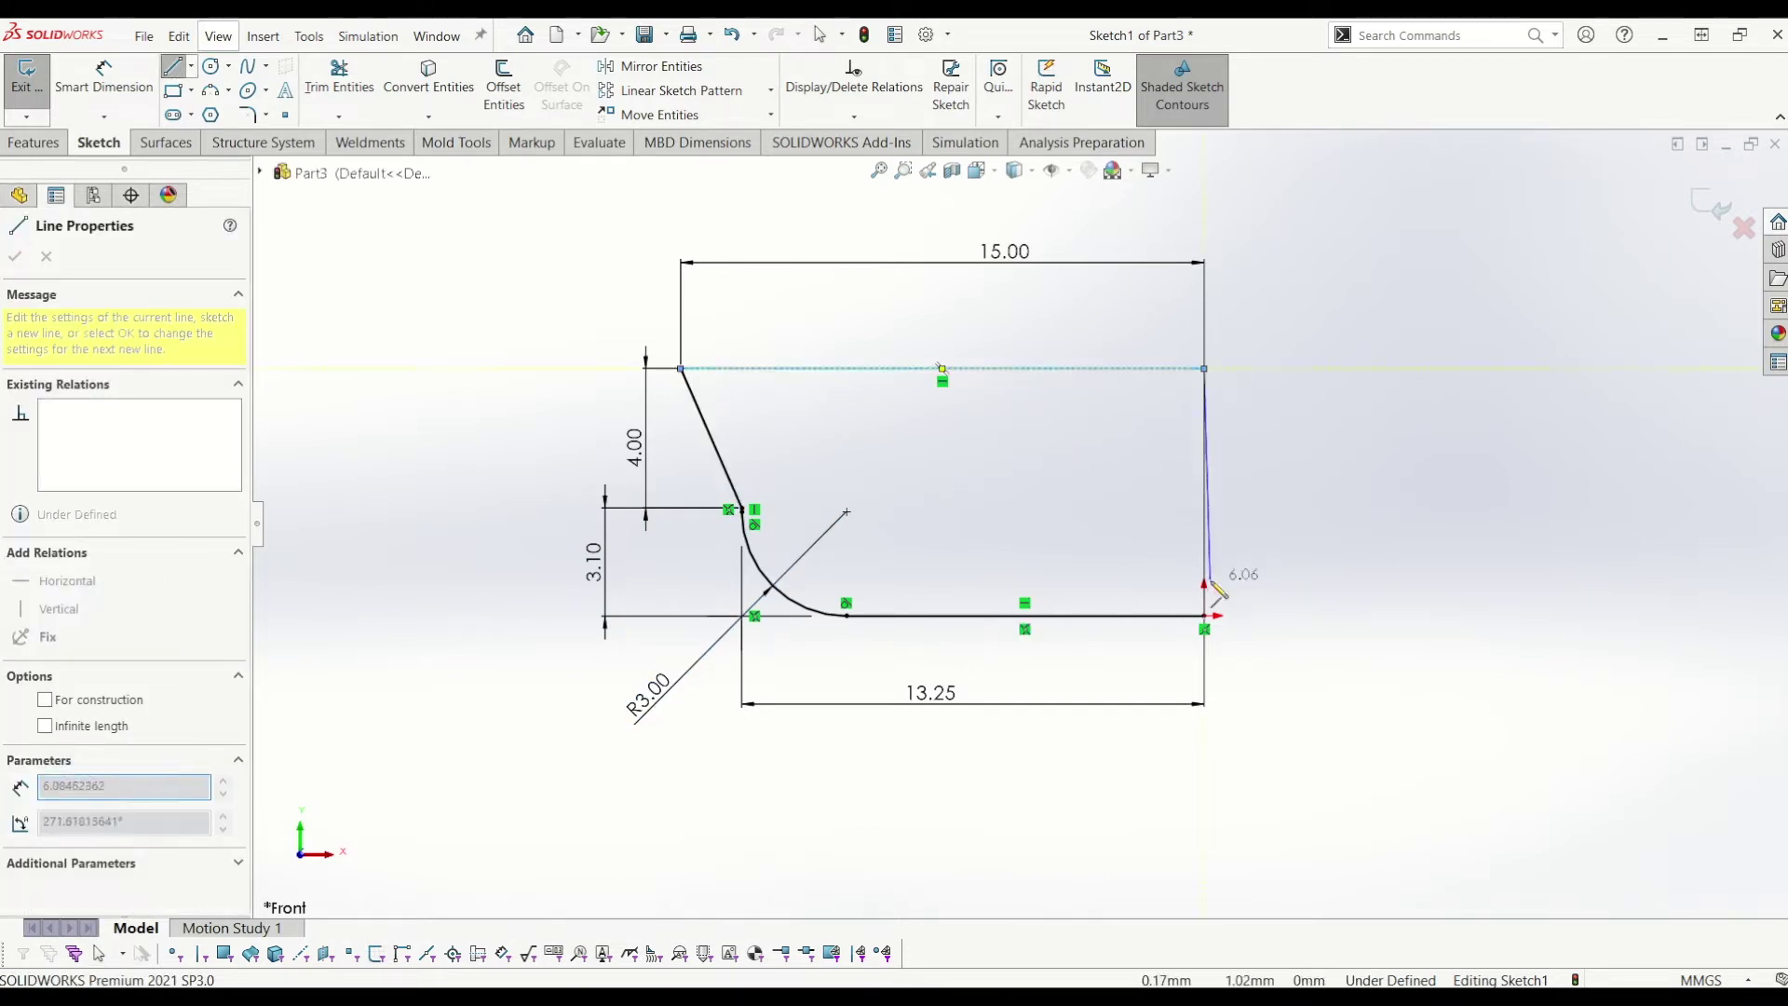
{"action": "left_click", "coordinate": [1204, 615]}
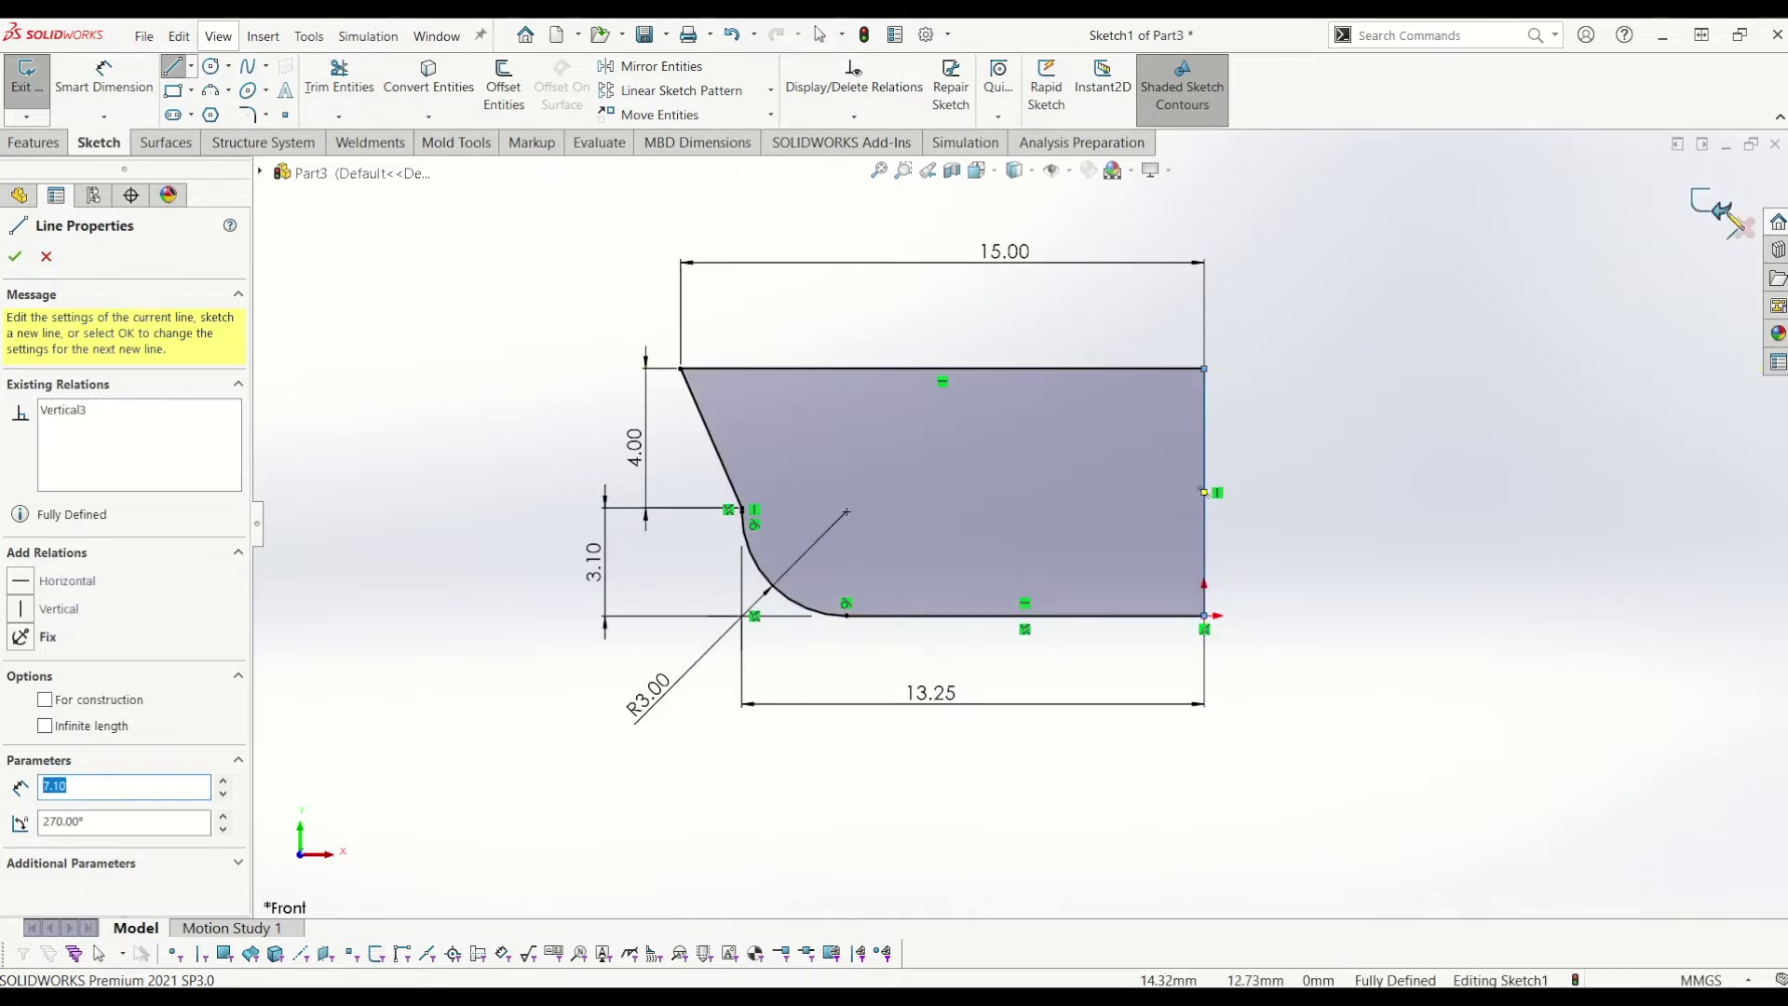
{"action": "left_click", "coordinate": [1712, 205]}
Step: Revolve the closed profile 360 degrees about its vertical line through the origin
{"action": "left_click", "coordinate": [34, 141]}
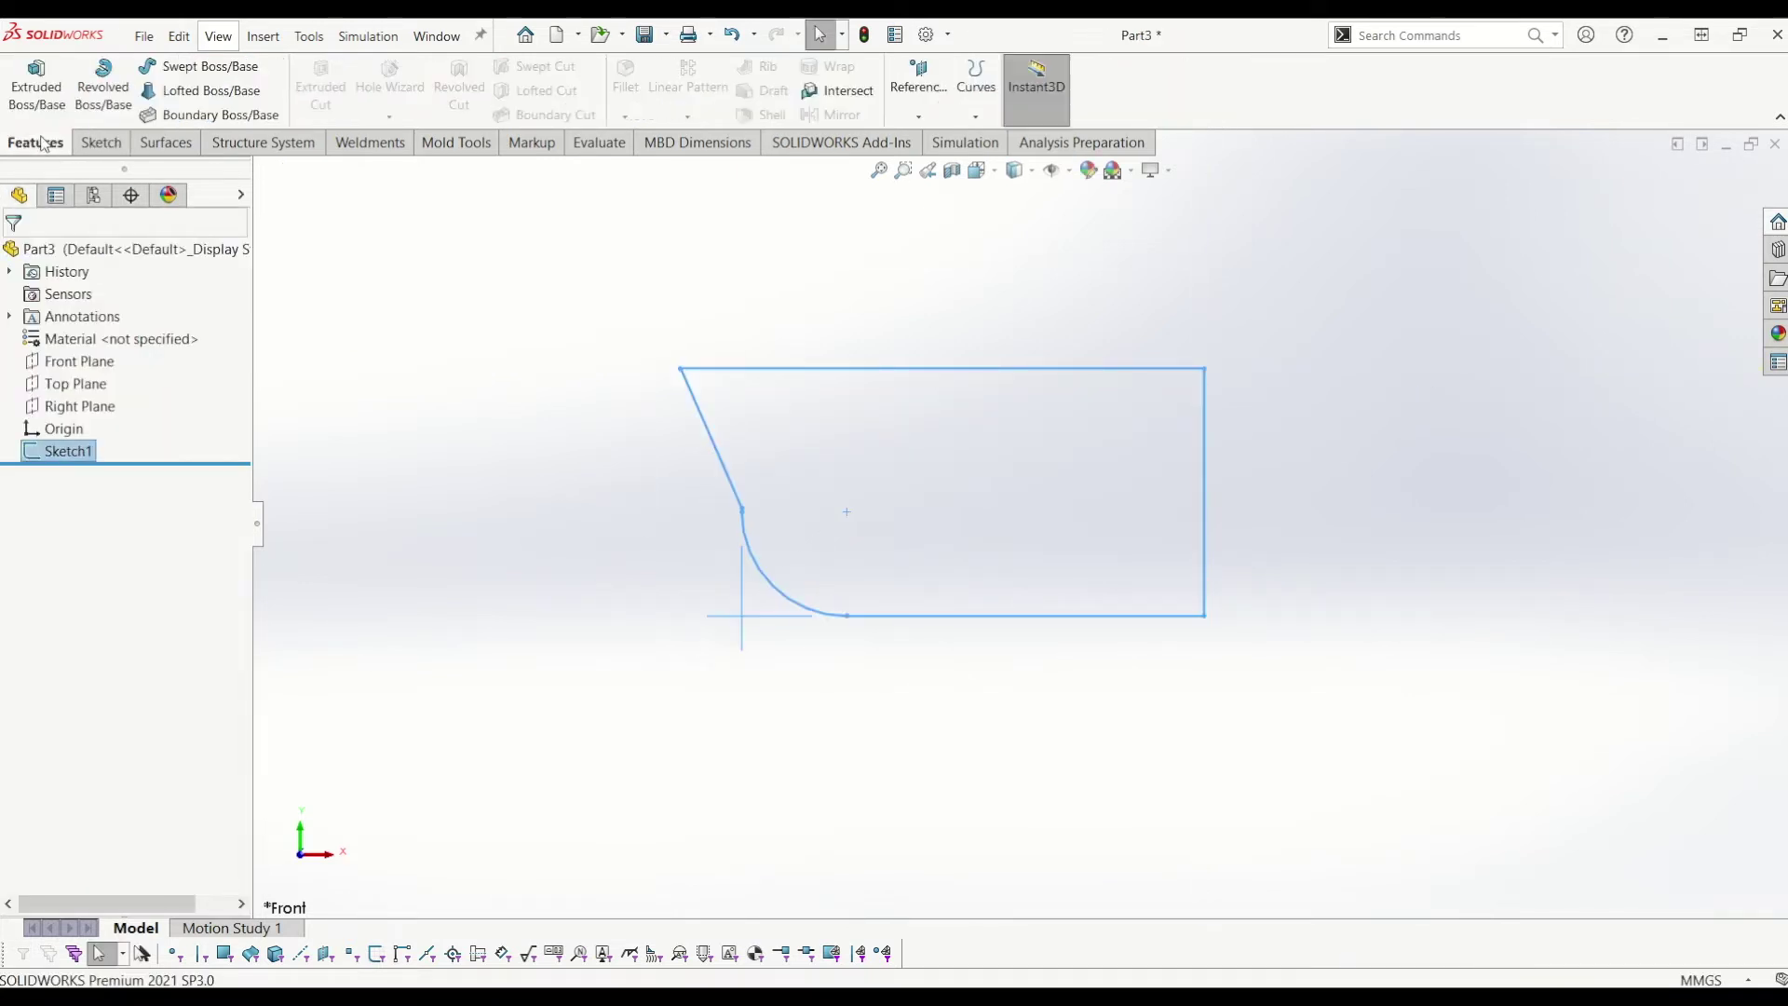
{"action": "left_click", "coordinate": [104, 85]}
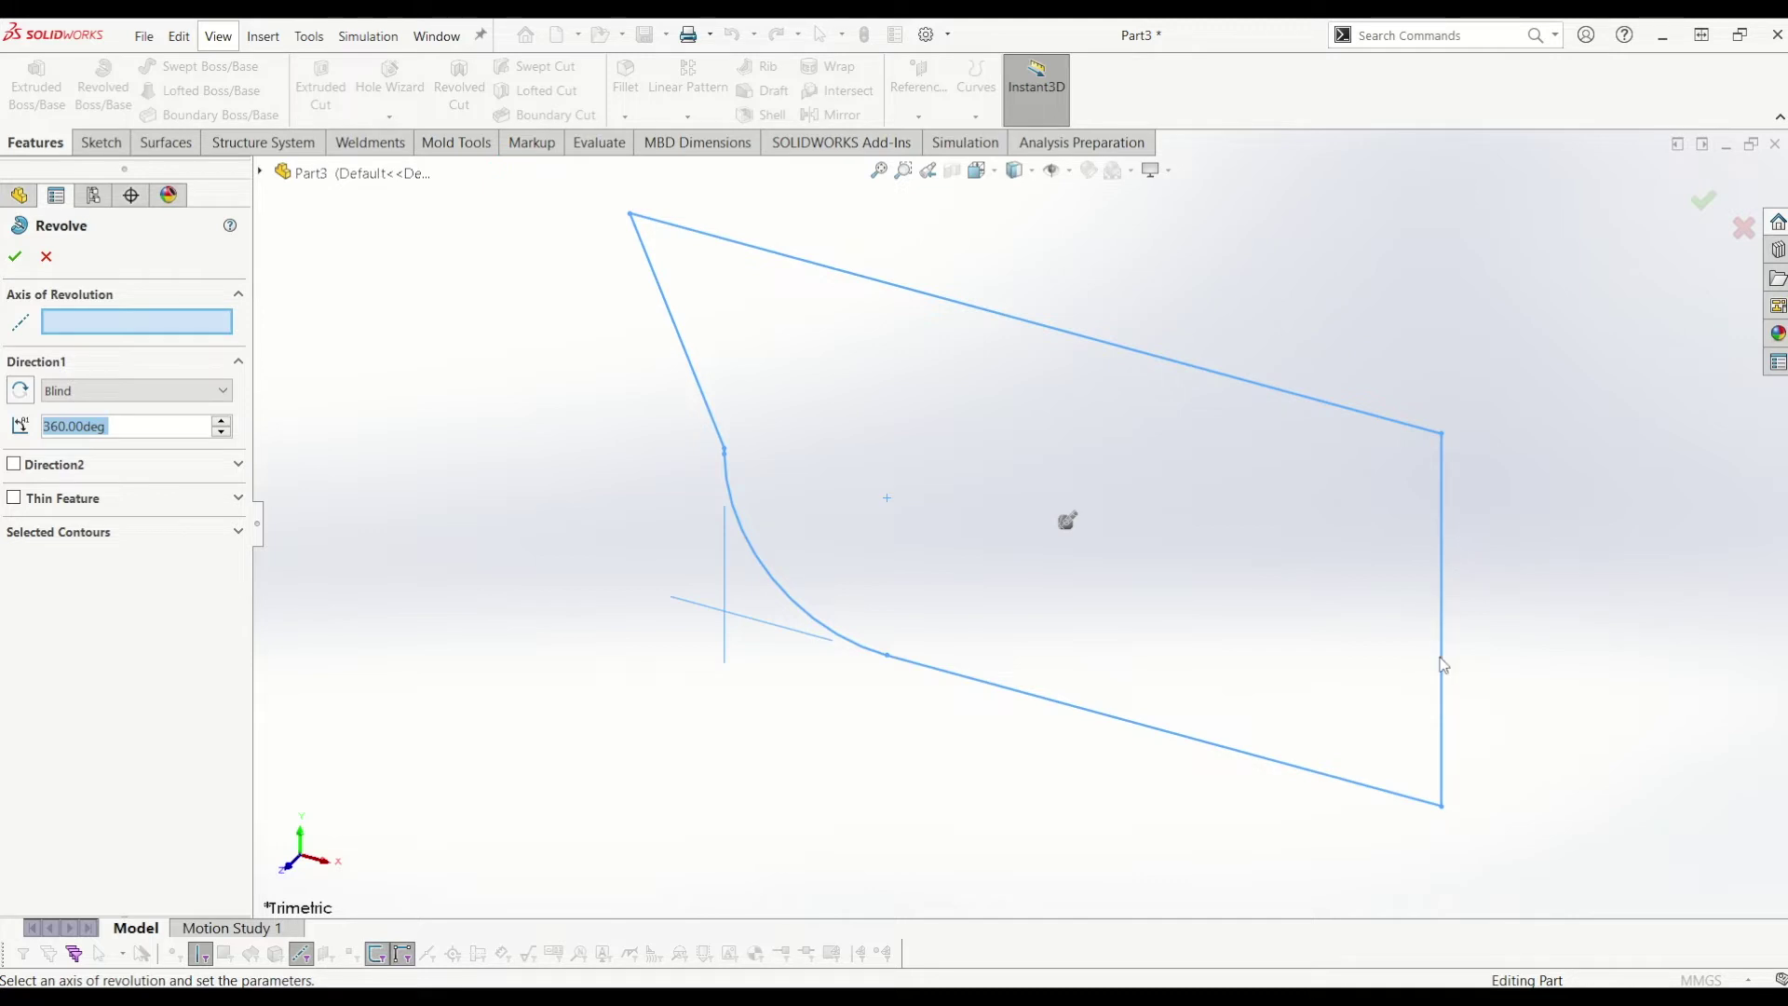
{"action": "left_click", "coordinate": [1444, 598]}
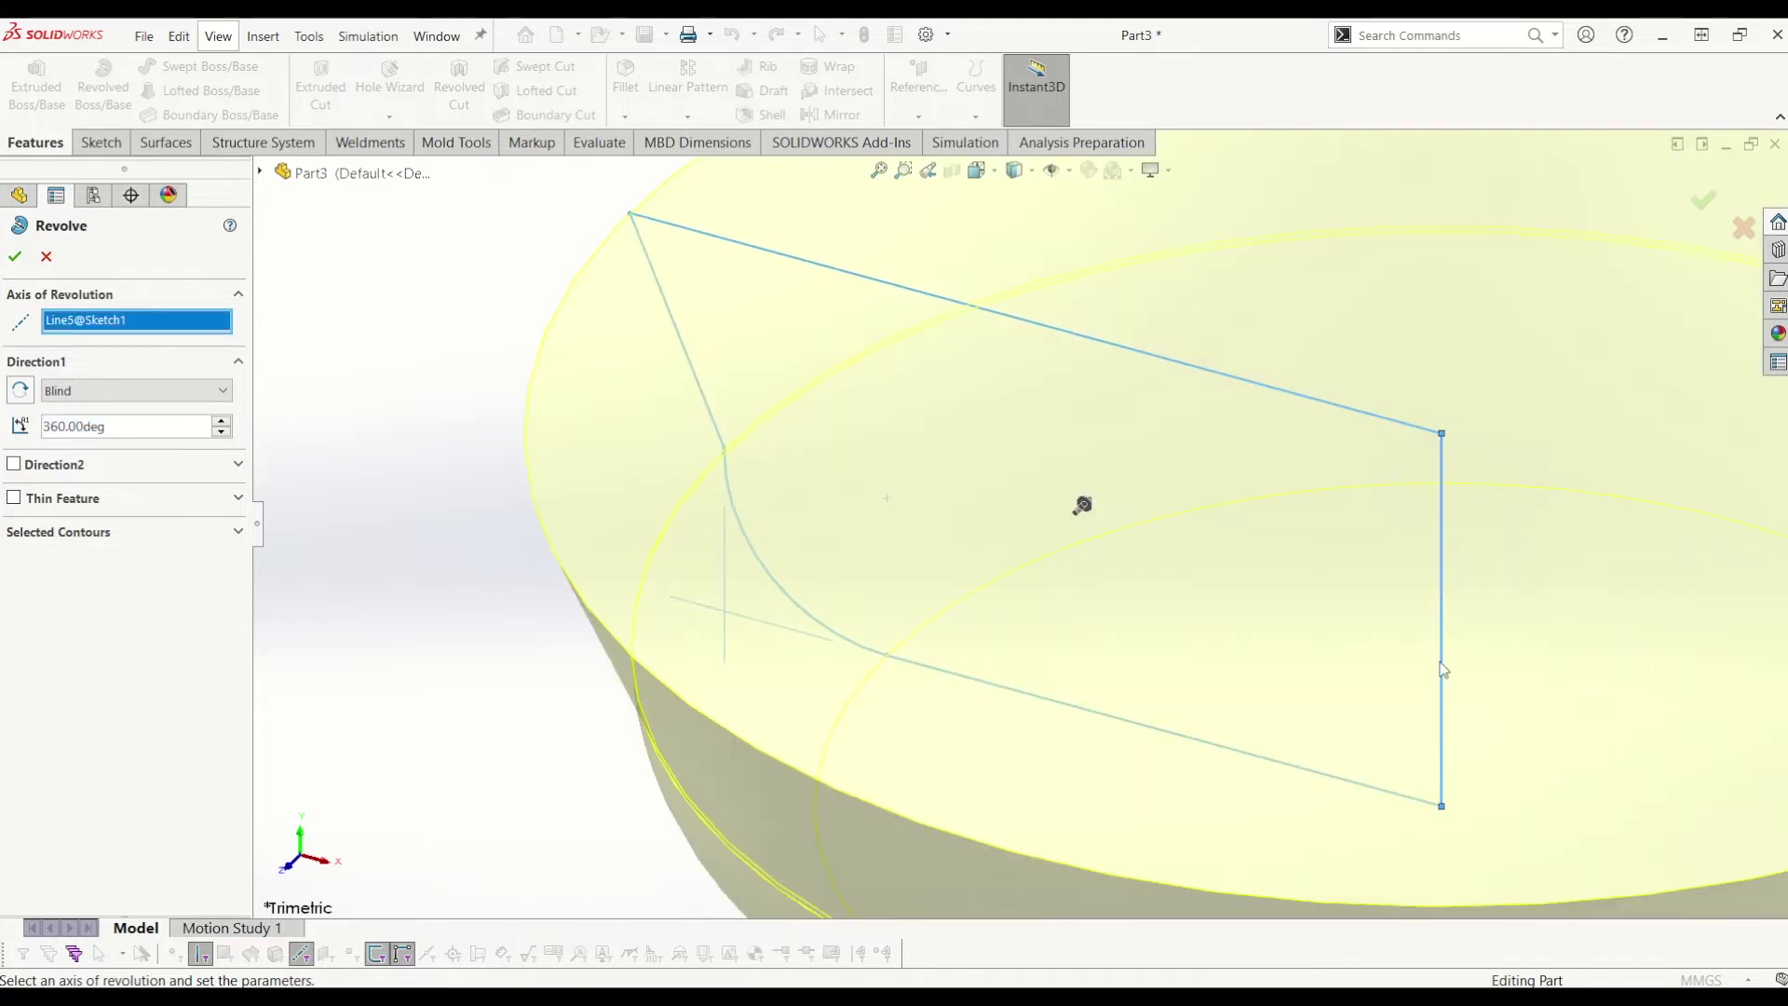
{"action": "scroll", "coordinate": [1025, 522], "scroll_direction": "up", "scroll_amount": 5}
{"action": "left_click", "coordinate": [1703, 200]}
{"action": "left_click", "coordinate": [1448, 471]}
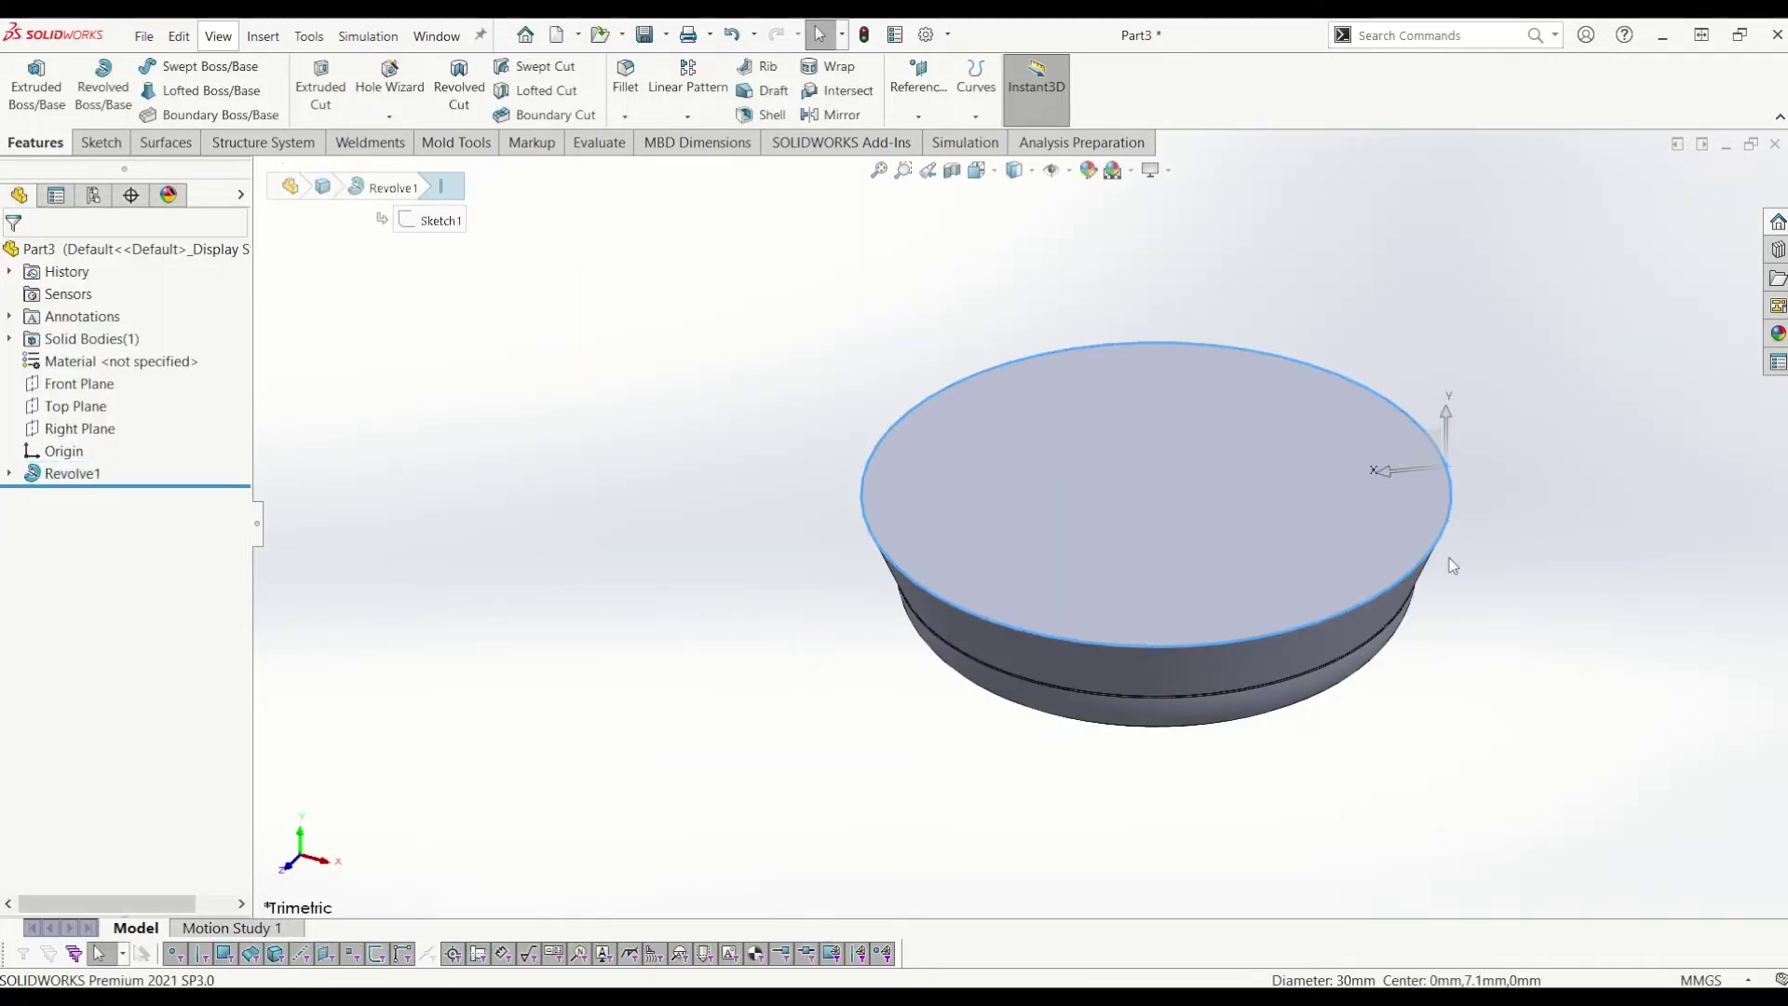
Step: Start a new sketch on the smaller flat circular face on the underside of the revolved body
{"action": "mouse_move", "coordinate": [1449, 557]}
{"action": "middle_mouse_down"}
{"action": "mouse_move", "coordinate": [1406, 456]}
{"action": "mouse_move", "coordinate": [1148, 744]}
{"action": "mouse_move", "coordinate": [1174, 478]}
{"action": "mouse_move", "coordinate": [1130, 611]}
{"action": "mouse_move", "coordinate": [1179, 331]}
{"action": "middle_mouse_up"}
{"action": "left_click", "coordinate": [1138, 503]}
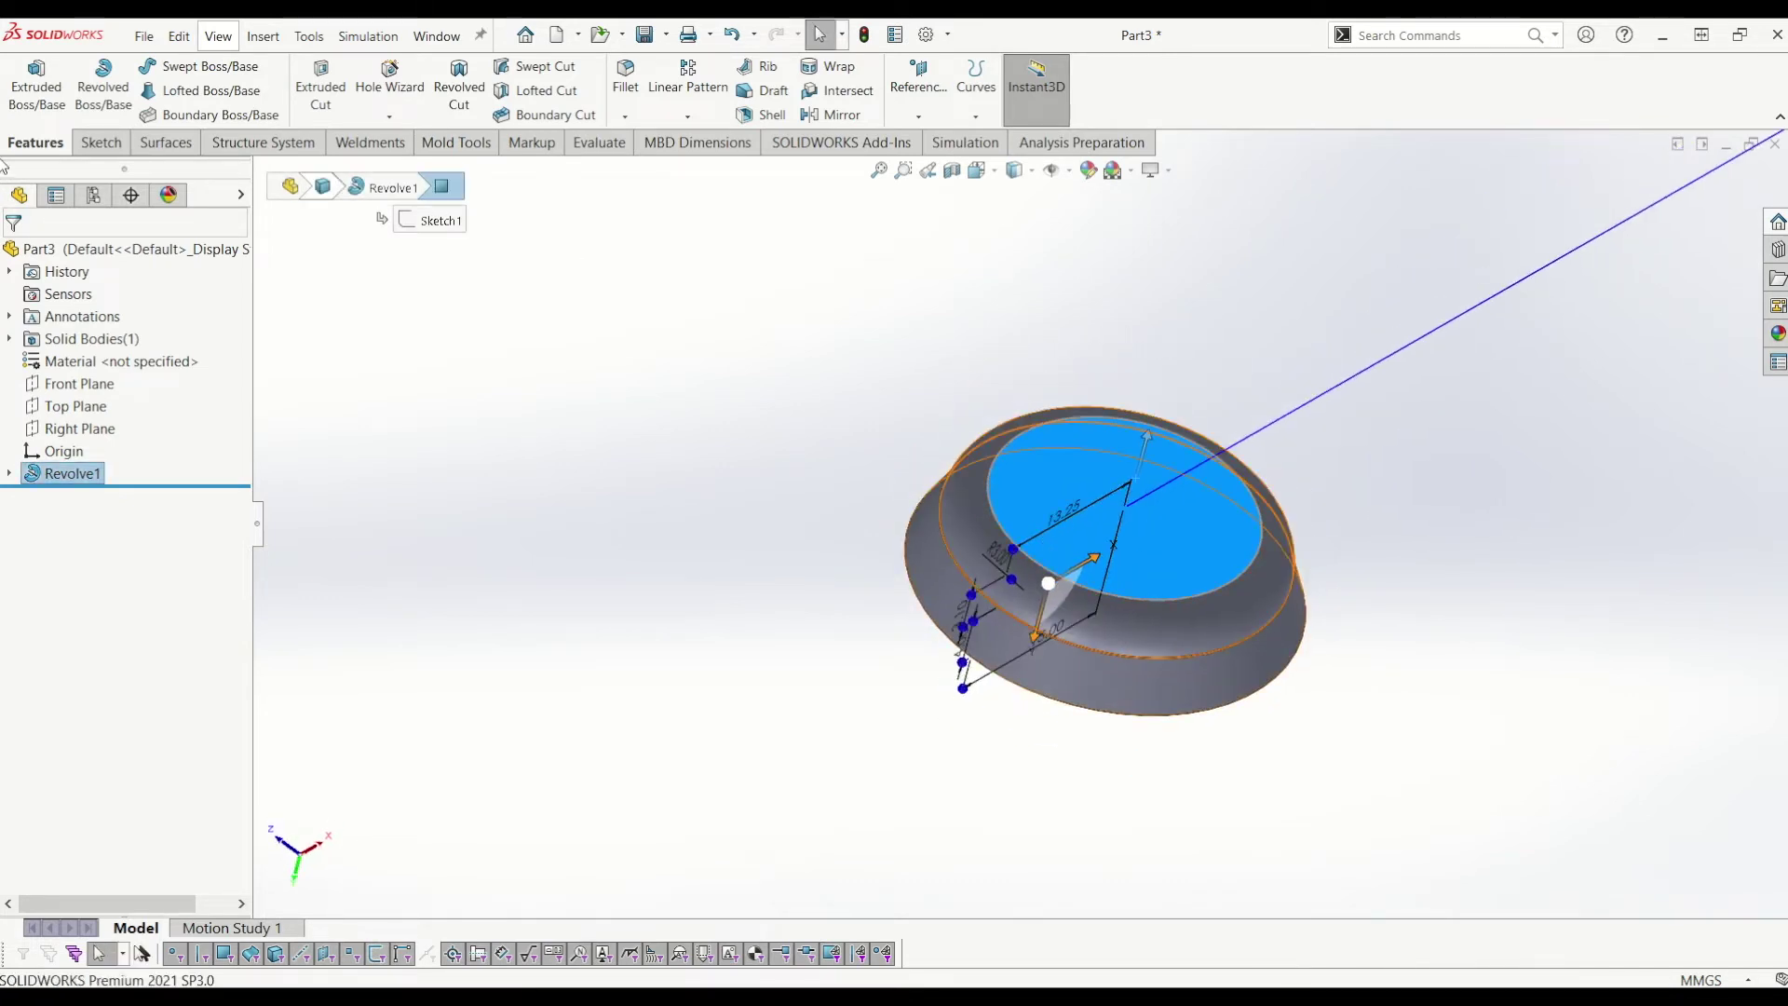
{"action": "left_click", "coordinate": [100, 142]}
{"action": "left_click", "coordinate": [26, 74]}
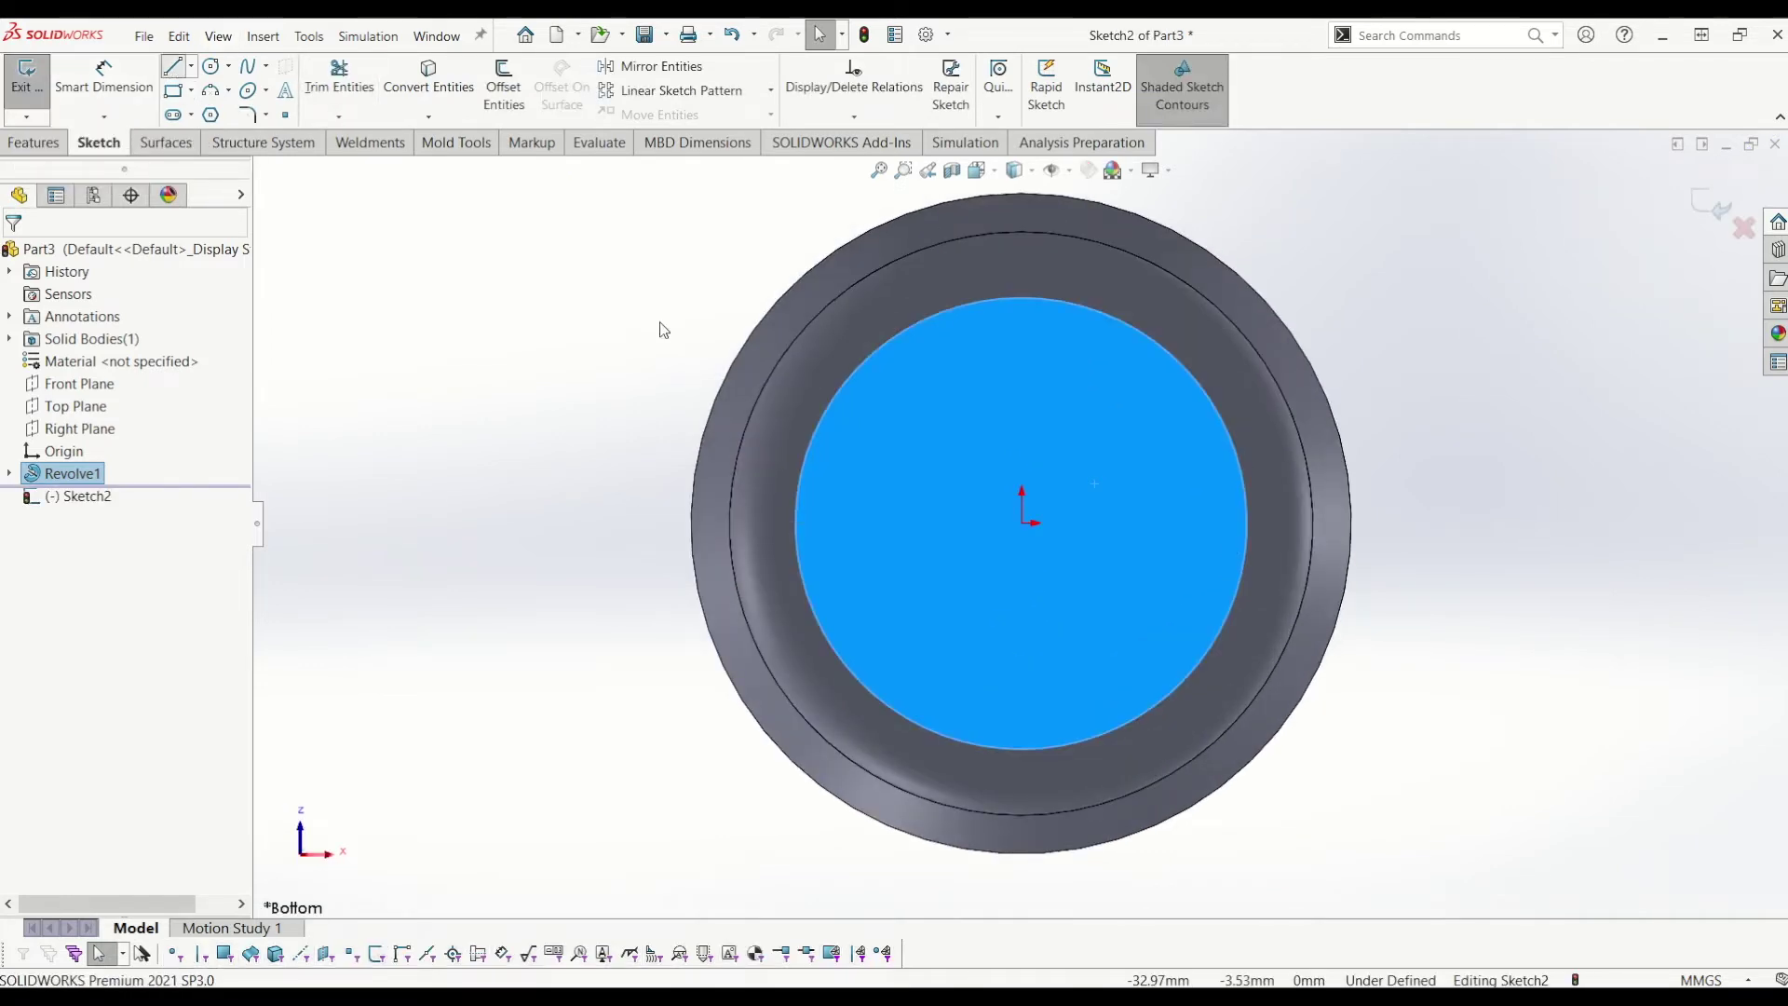
Step: Sketch a vertical 15 mm line from the origin up to the outer circular edge and convert it to construction geometry
{"action": "key", "text": "l"}
{"action": "left_click", "coordinate": [1022, 524]}
{"action": "scroll", "coordinate": [1024, 521], "scroll_direction": "up", "scroll_amount": 4}
{"action": "scroll", "coordinate": [1024, 377], "scroll_direction": "down", "scroll_amount": 2}
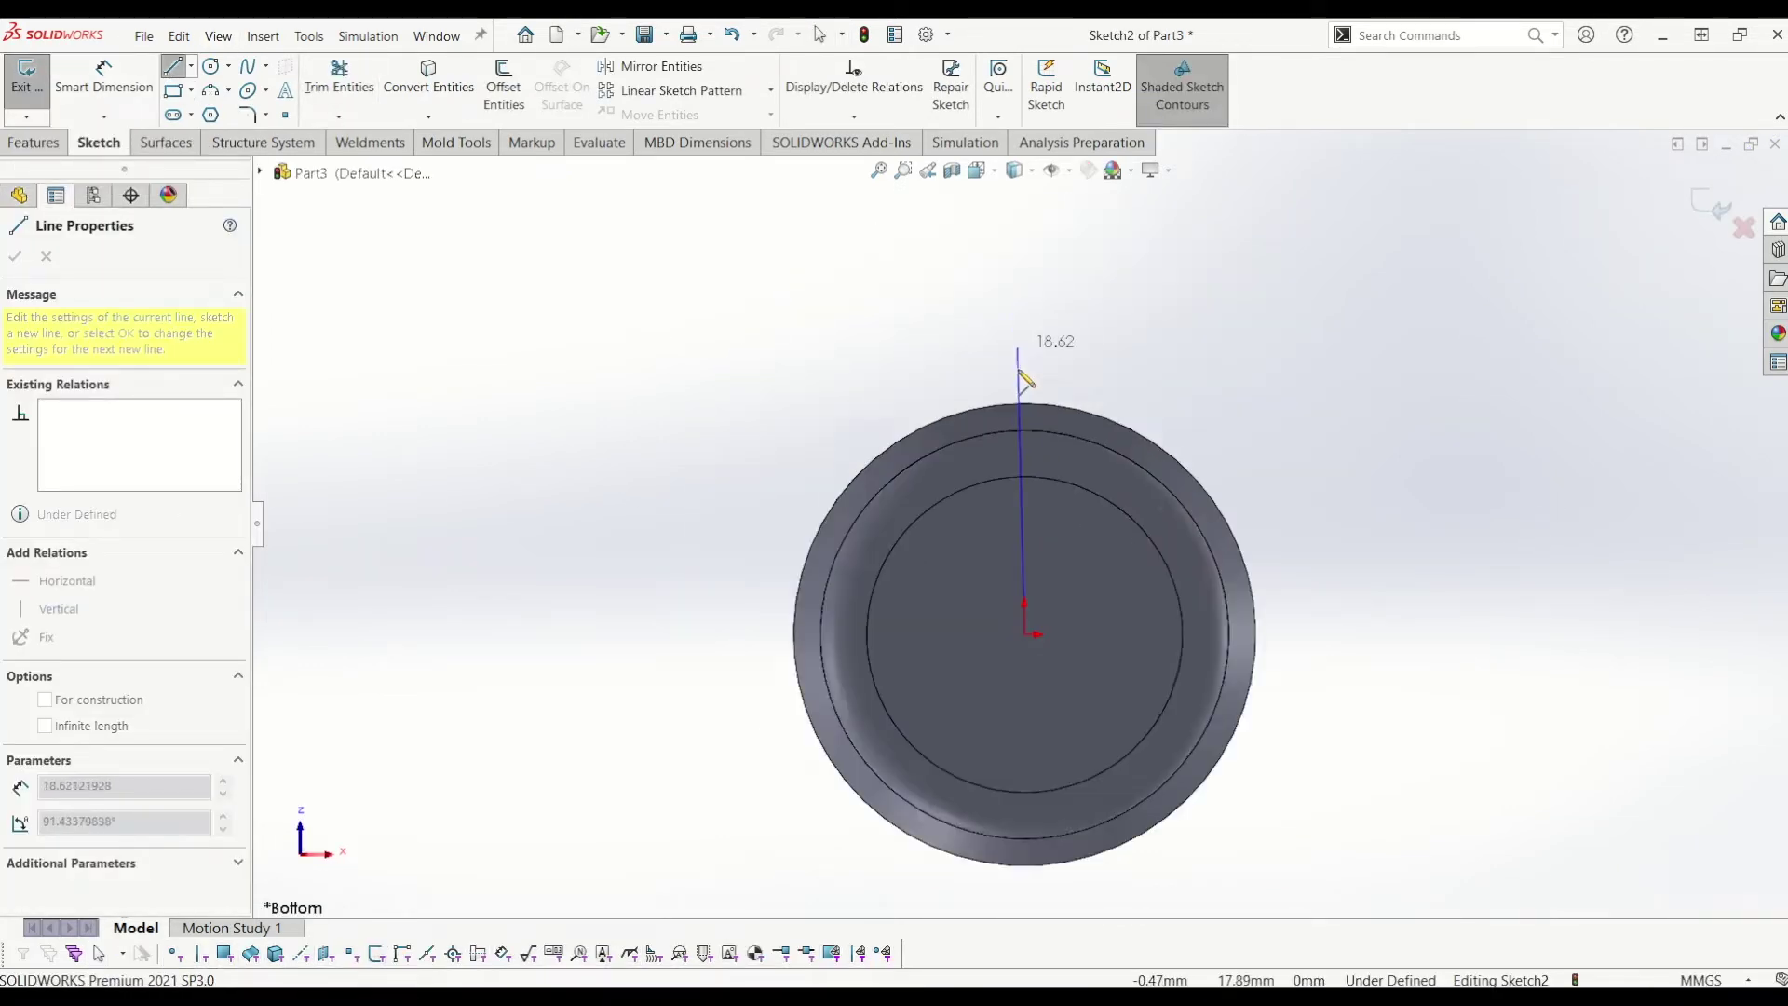
{"action": "scroll", "coordinate": [1021, 373], "scroll_direction": "down", "scroll_amount": 1}
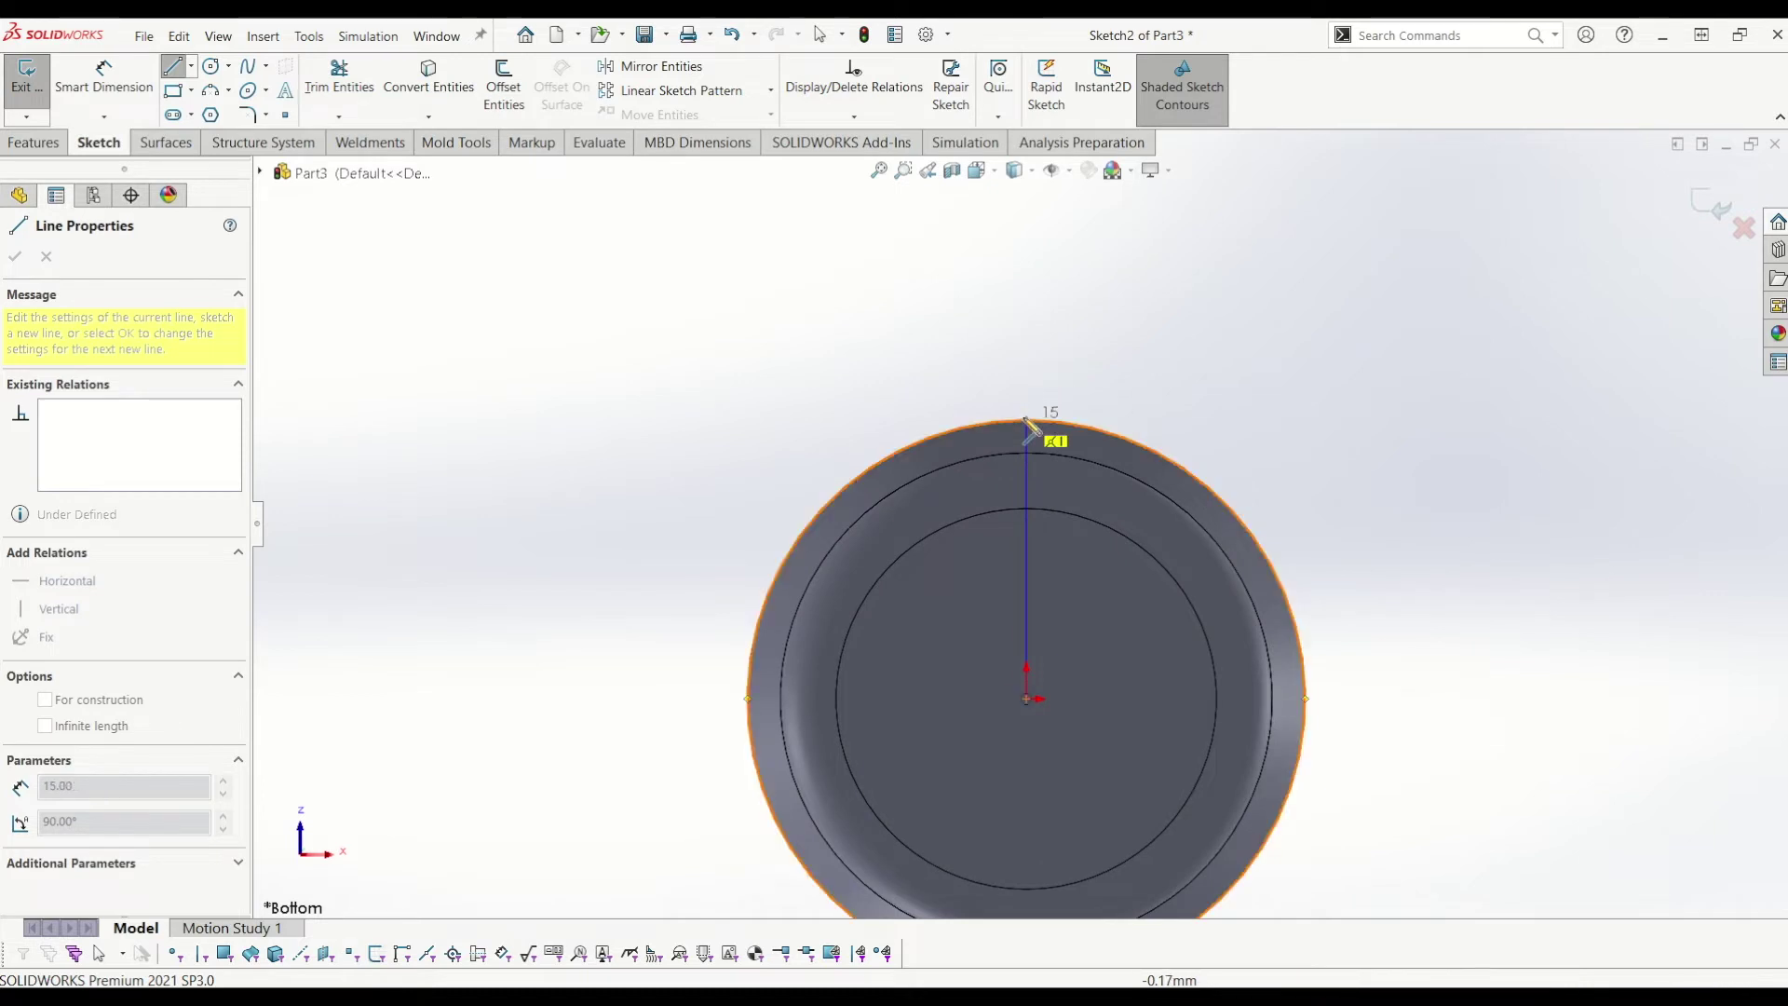
{"action": "left_click", "coordinate": [1027, 421]}
{"action": "key", "text": "Escape"}
{"action": "scroll", "coordinate": [1071, 499], "scroll_direction": "down", "scroll_amount": 1}
{"action": "left_click", "coordinate": [1030, 512]}
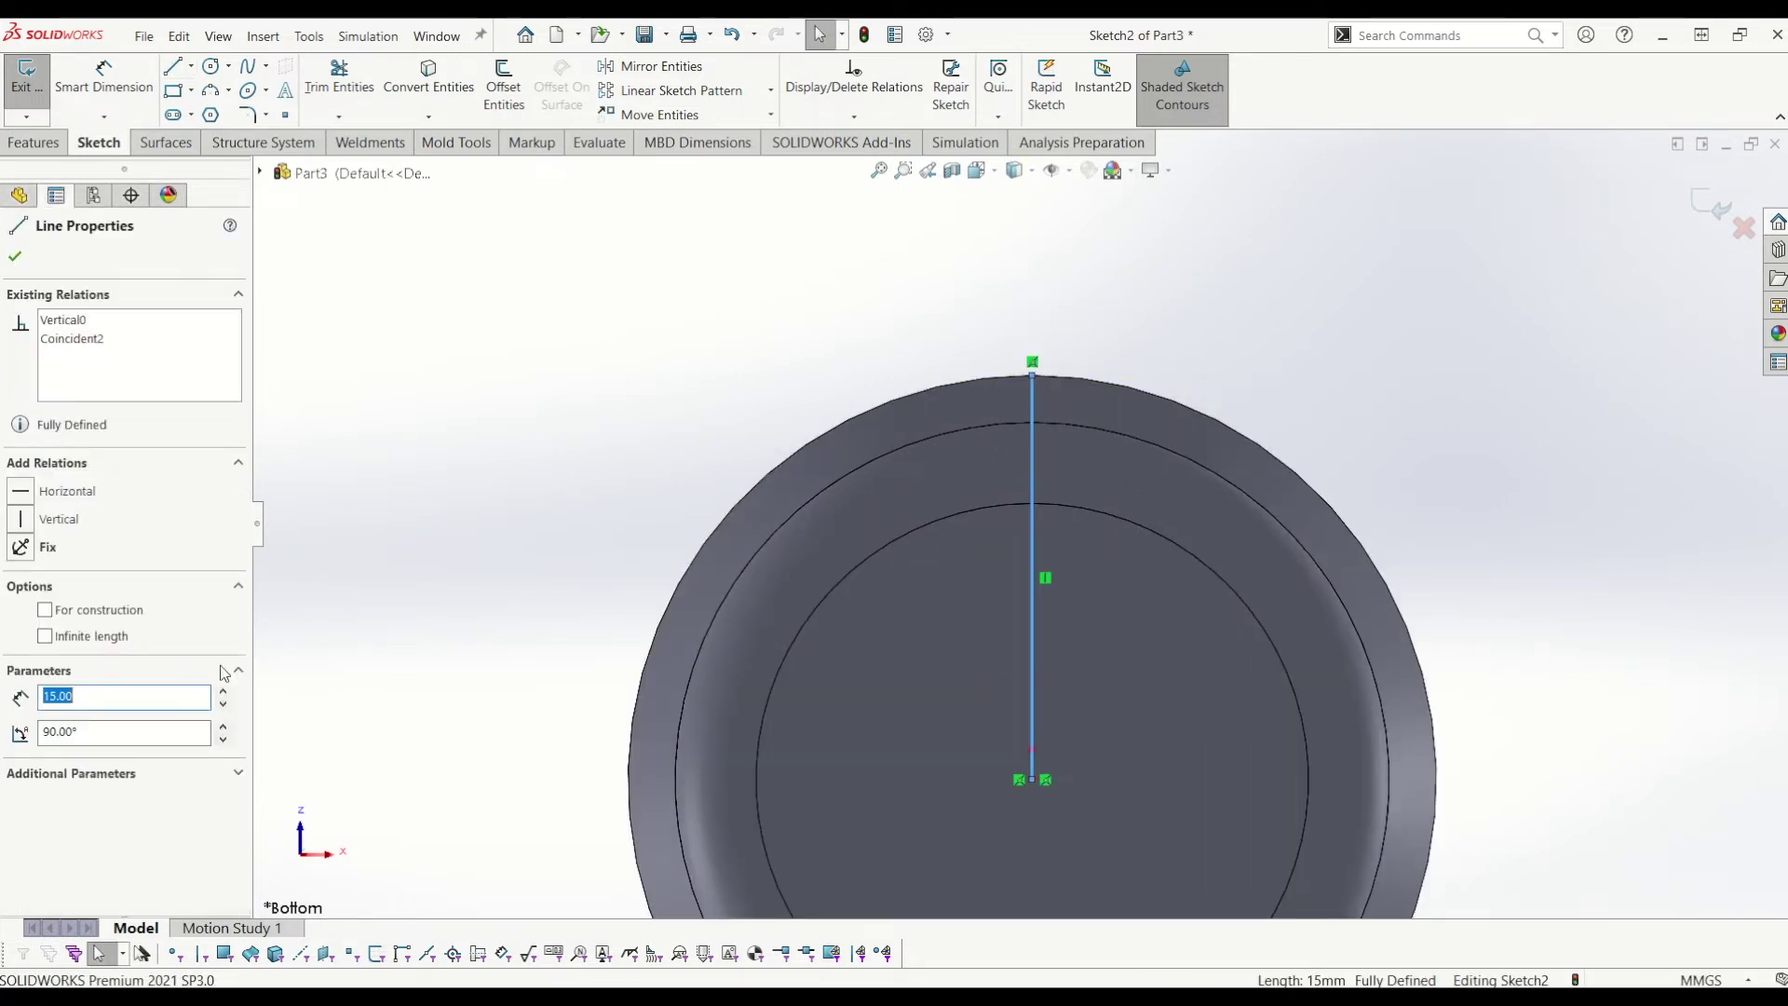
{"action": "left_click", "coordinate": [111, 614]}
{"action": "key", "text": "Escape"}
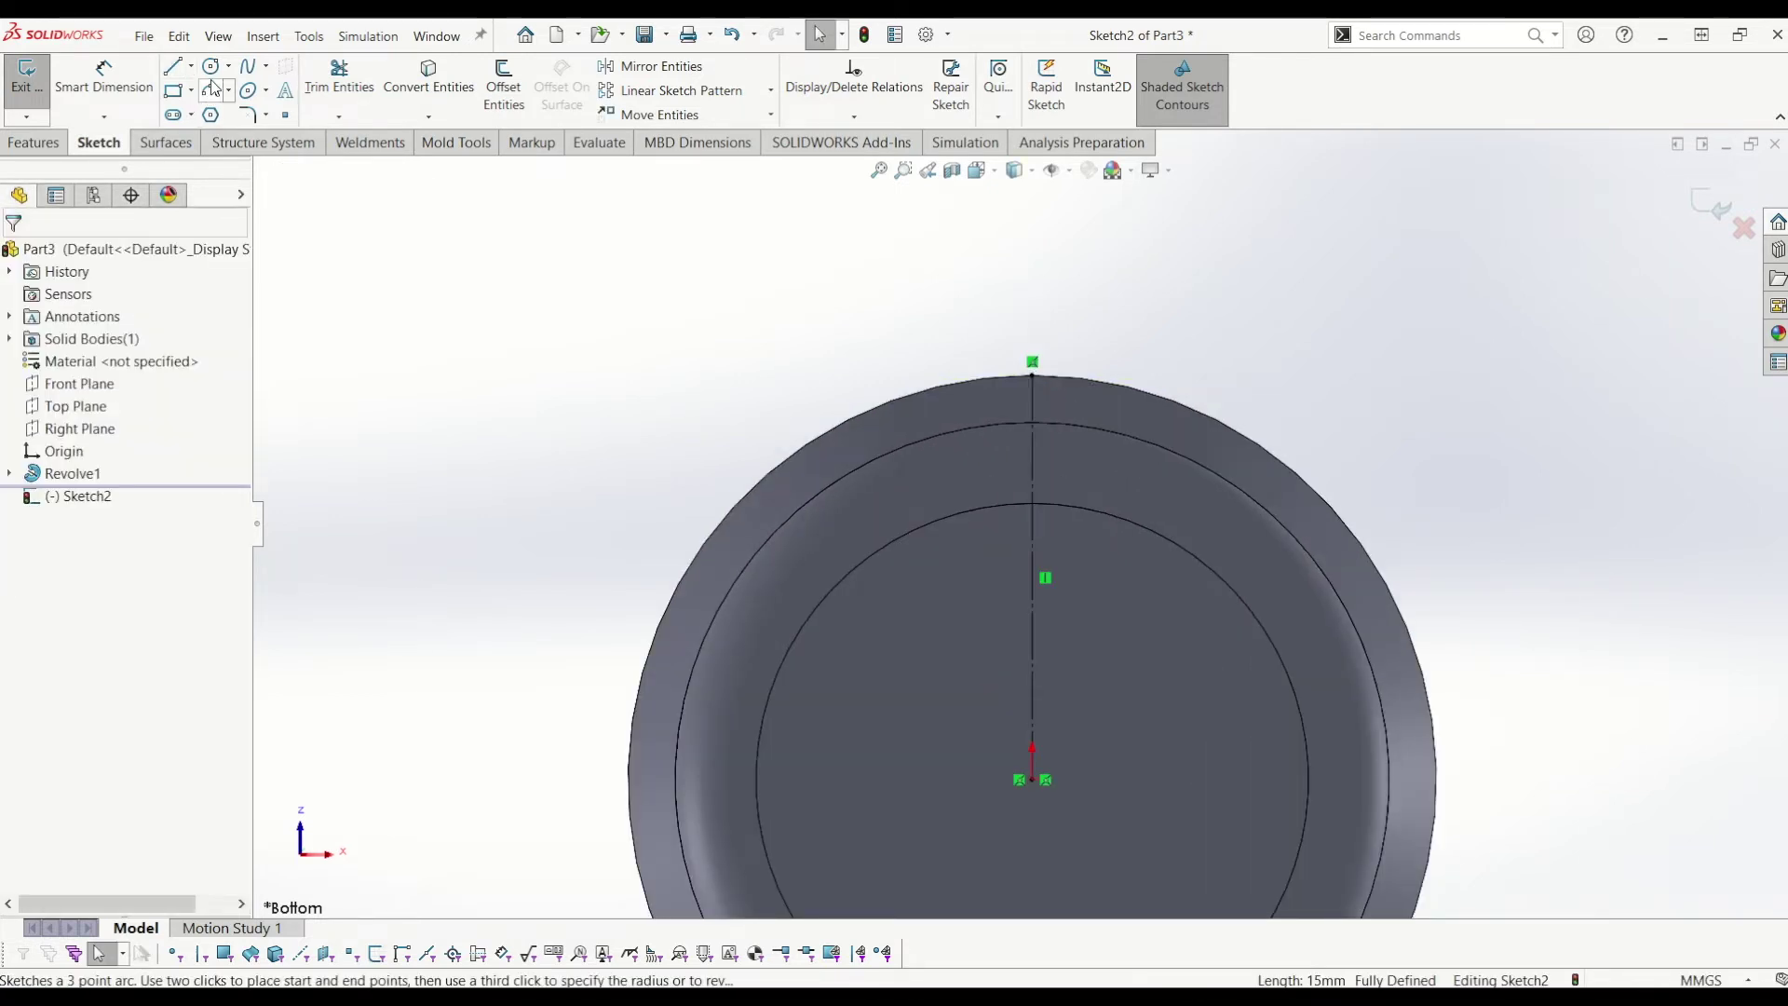
Step: Sketch a three-point arc with both ends on the outer edge, bulging inward across the construction line
{"action": "left_click", "coordinate": [211, 92]}
{"action": "scroll", "coordinate": [998, 400], "scroll_direction": "down", "scroll_amount": 3}
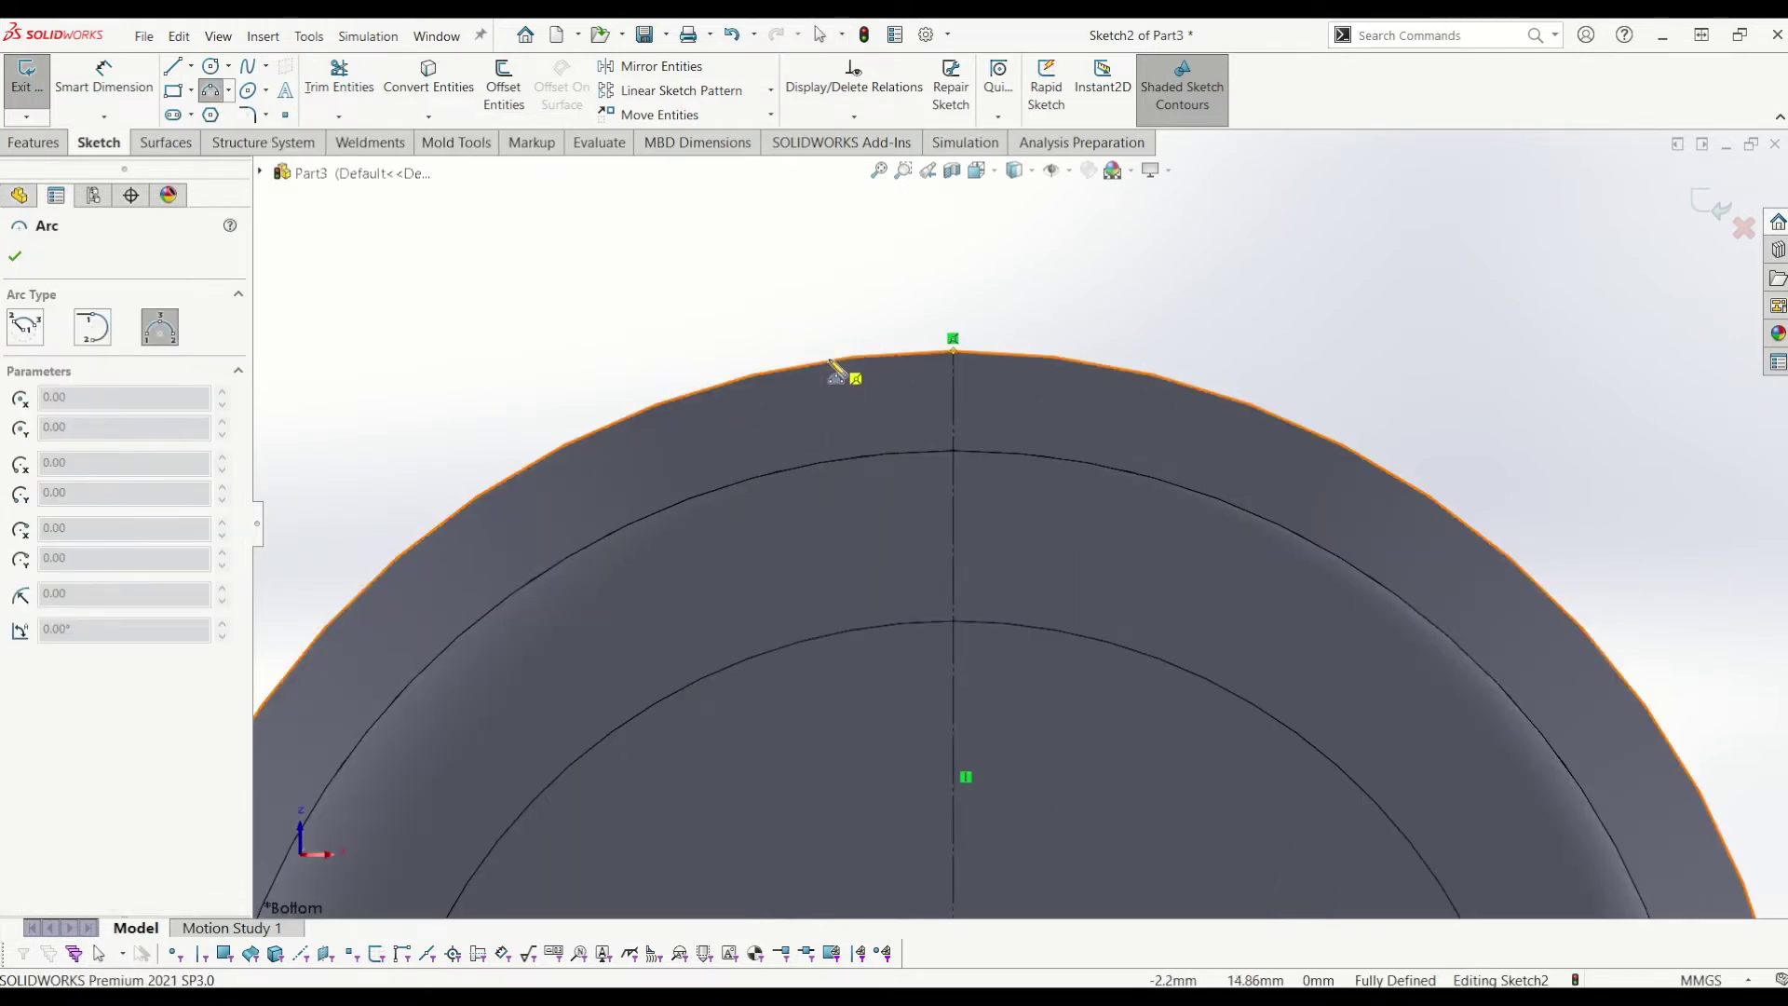
{"action": "left_click", "coordinate": [829, 361]}
{"action": "left_click", "coordinate": [1063, 359]}
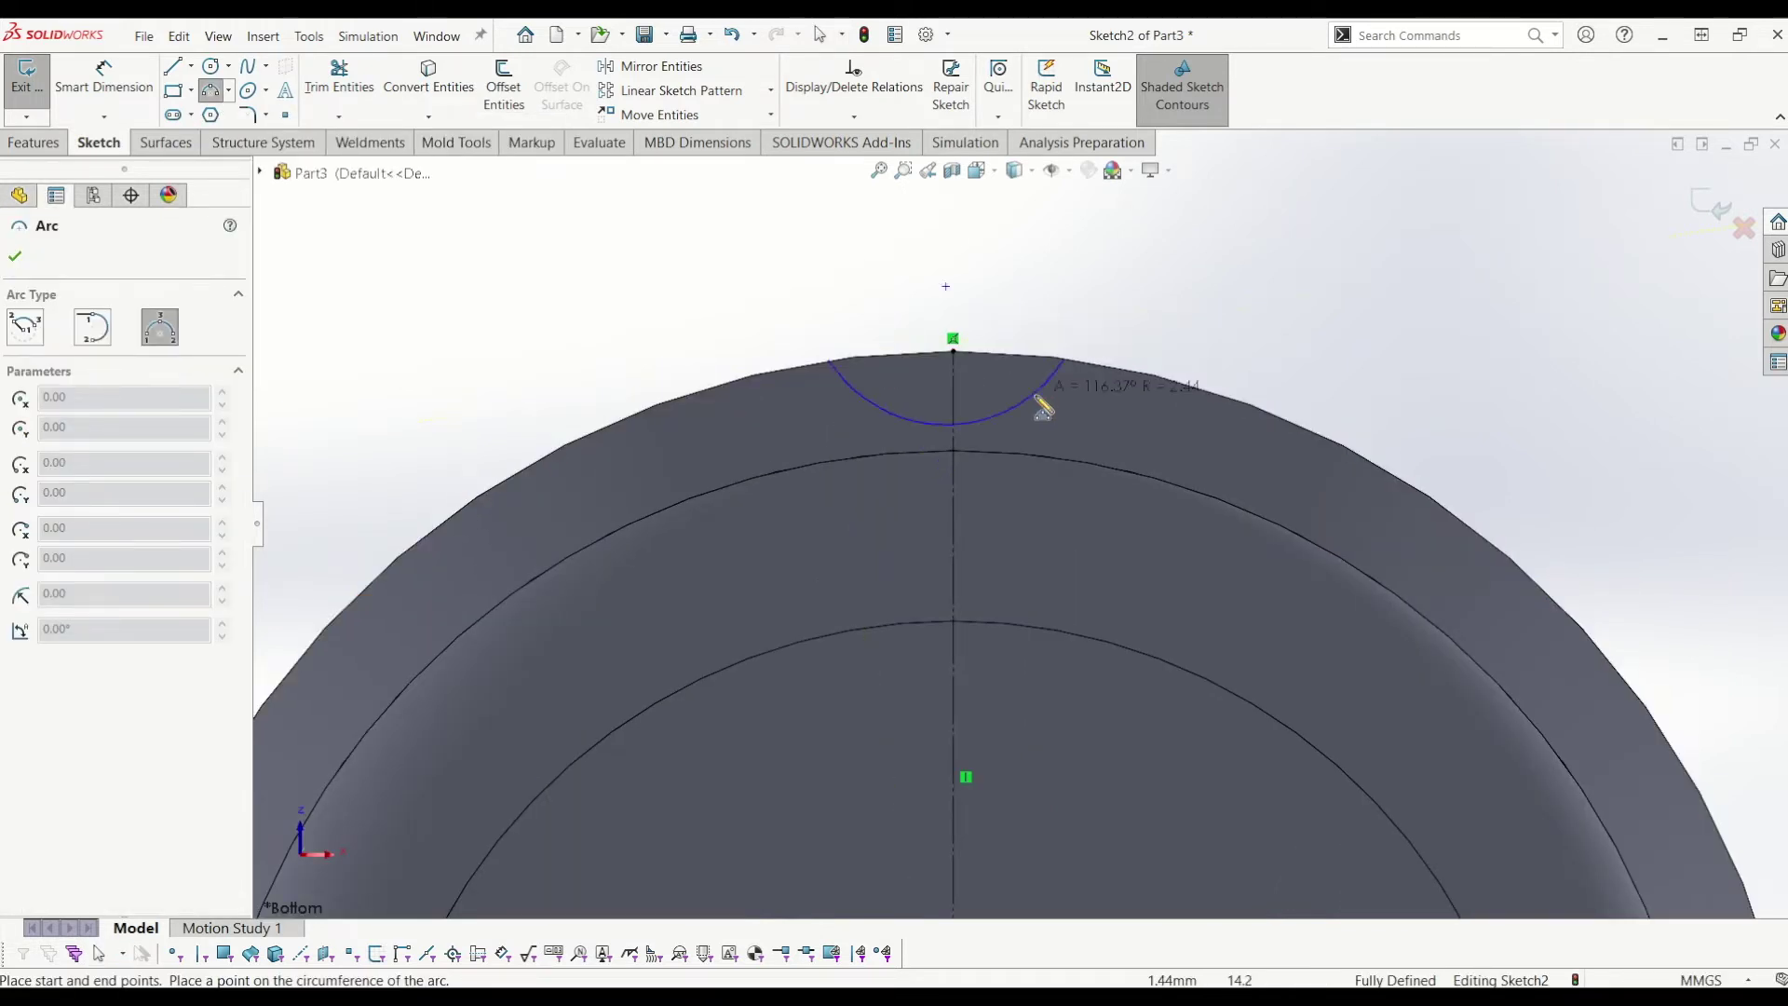
{"action": "left_click", "coordinate": [1036, 408]}
{"action": "key", "text": "Escape"}
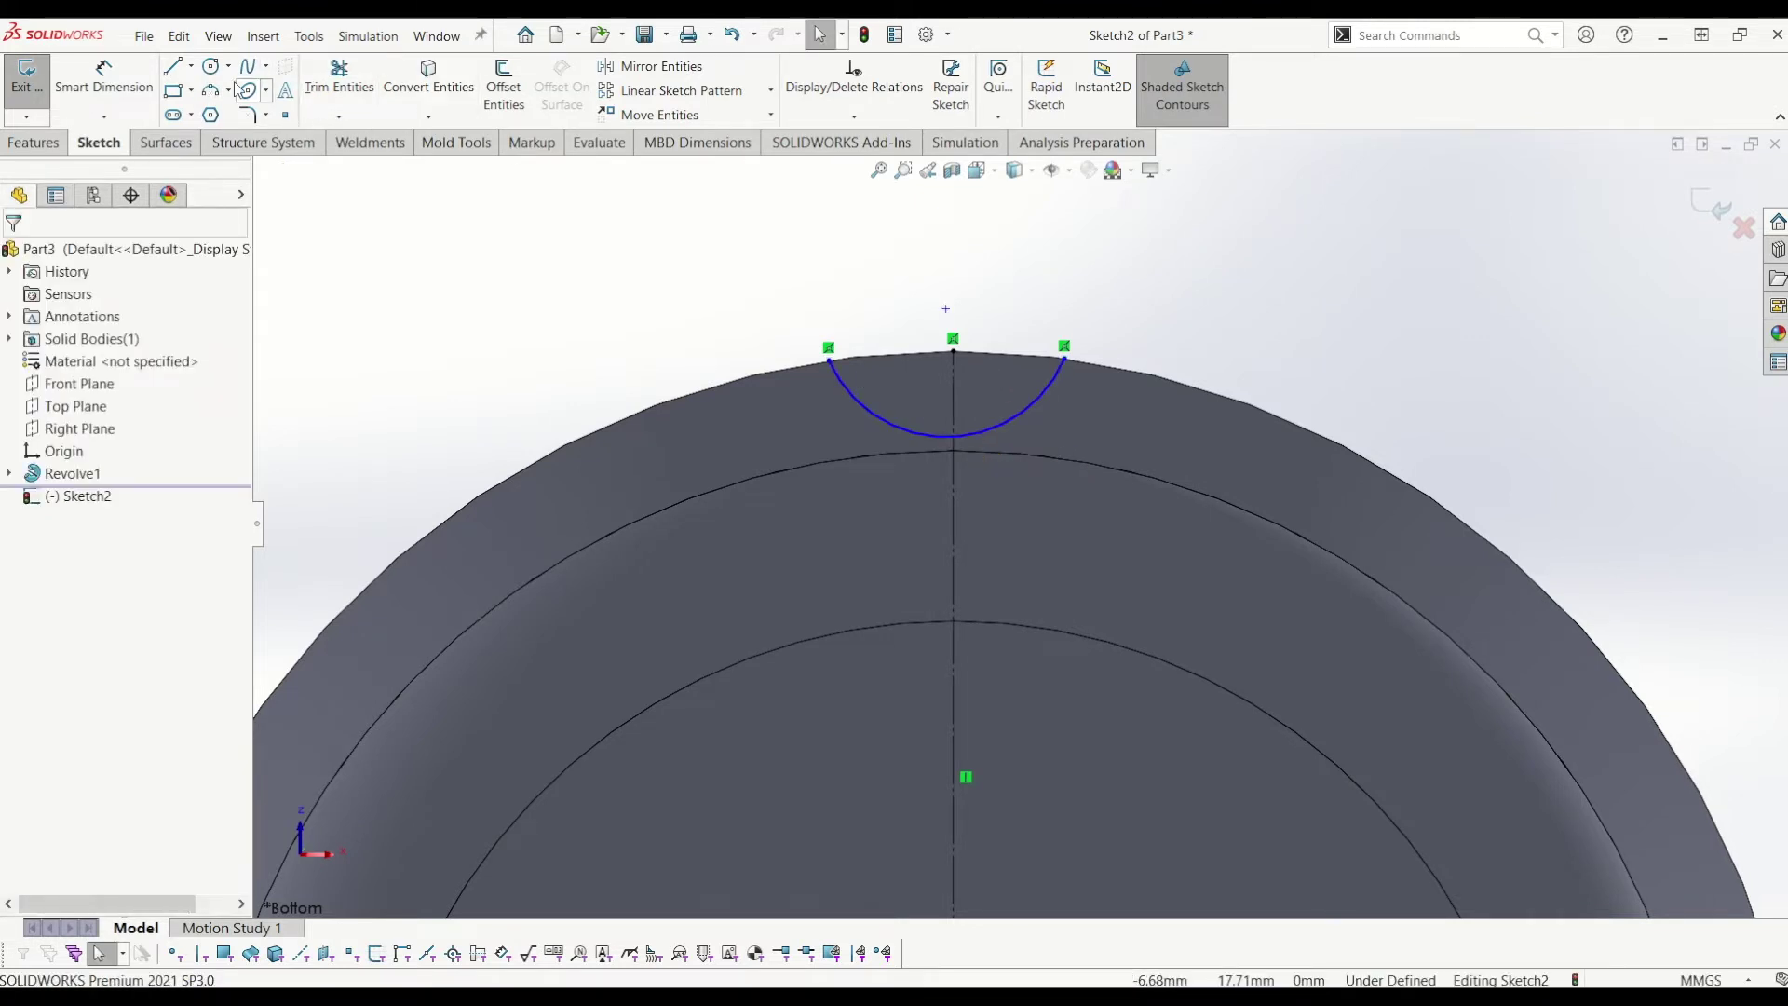
Step: Place a sketch point on the arc and constrain it to the arc's midpoint
{"action": "left_click", "coordinate": [285, 115]}
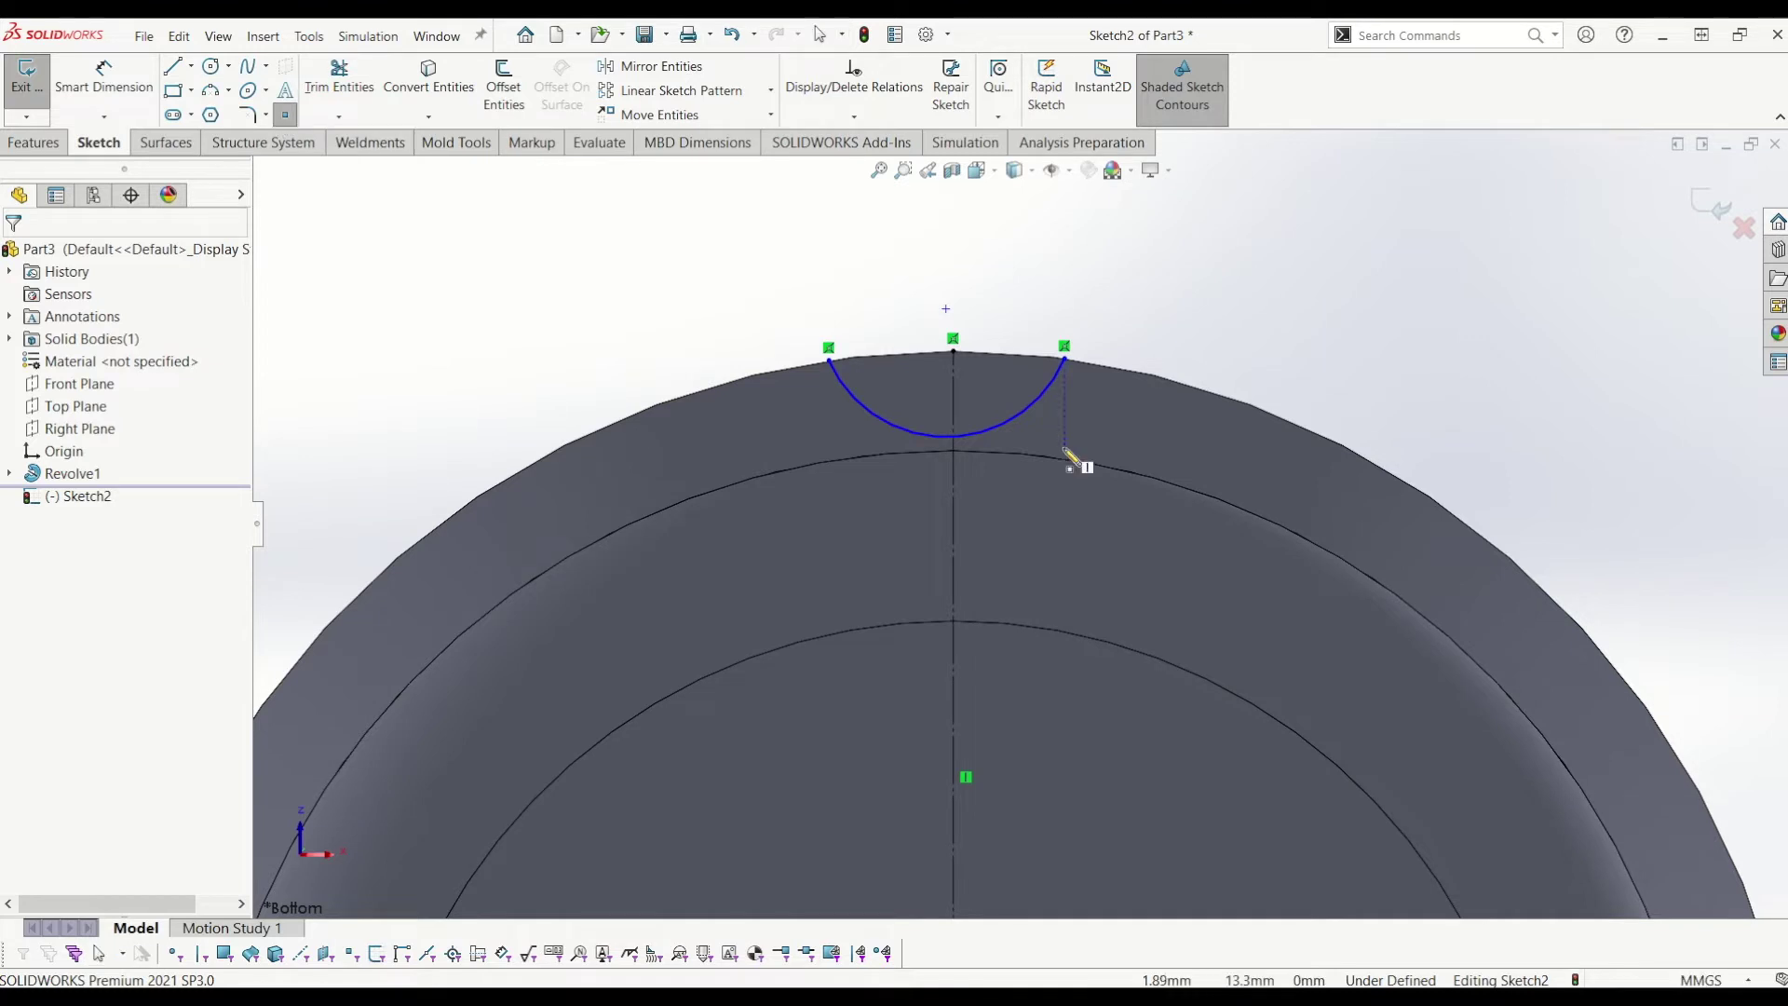
{"action": "left_click", "coordinate": [981, 444]}
{"action": "key", "text": "Escape"}
{"action": "left_click", "coordinate": [982, 435]}
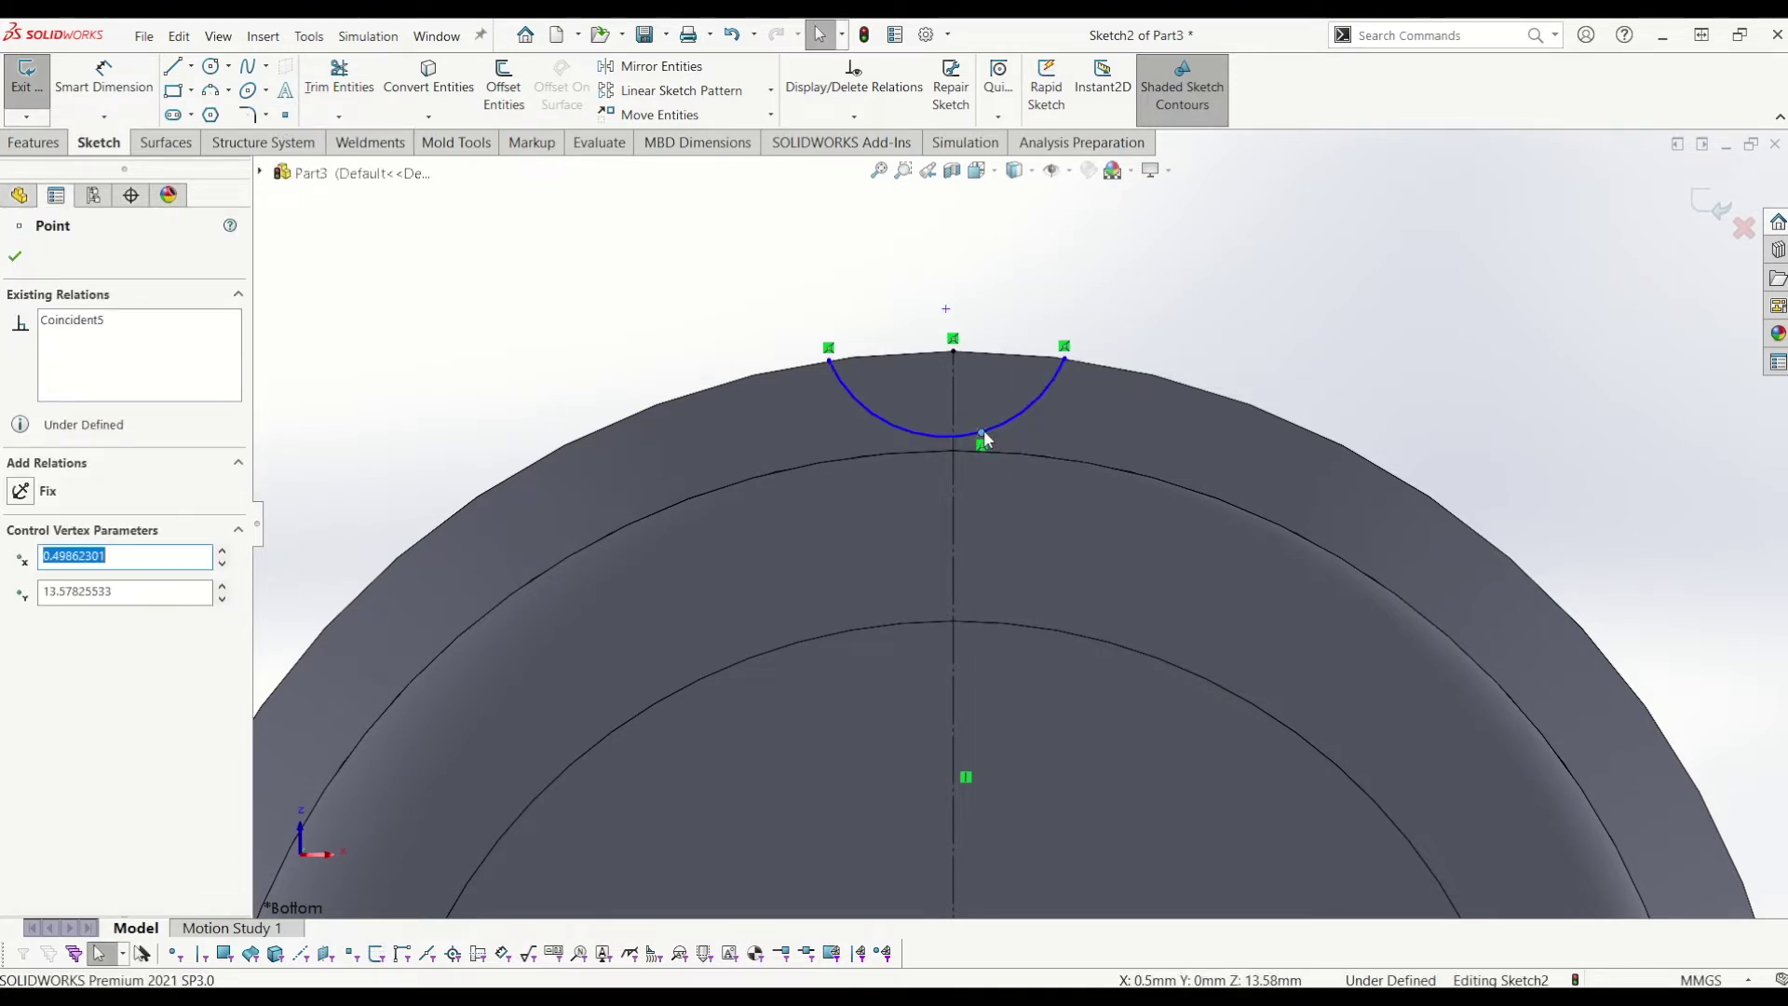
{"action": "left_click", "coordinate": [1003, 421]}
{"action": "left_click", "coordinate": [981, 432], "text": "ctrl"}
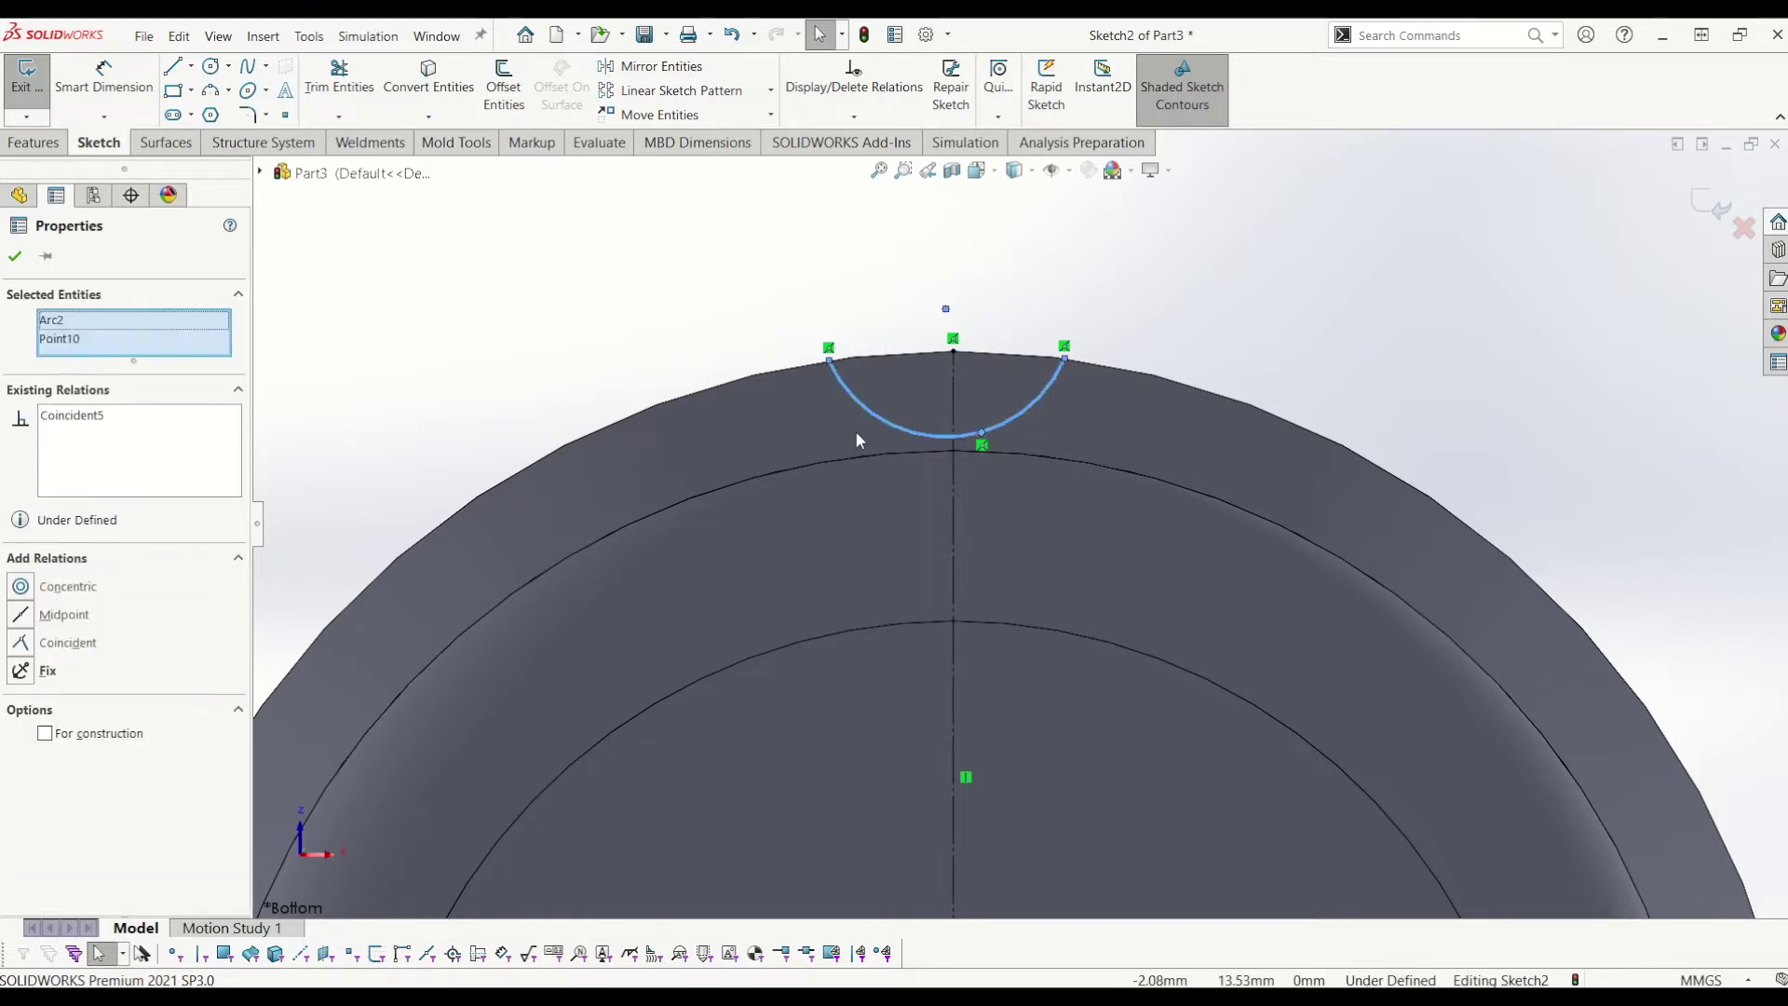
{"action": "left_click", "coordinate": [28, 619]}
{"action": "scroll", "coordinate": [955, 453], "scroll_direction": "down", "scroll_amount": 2}
{"action": "key", "text": "Escape"}
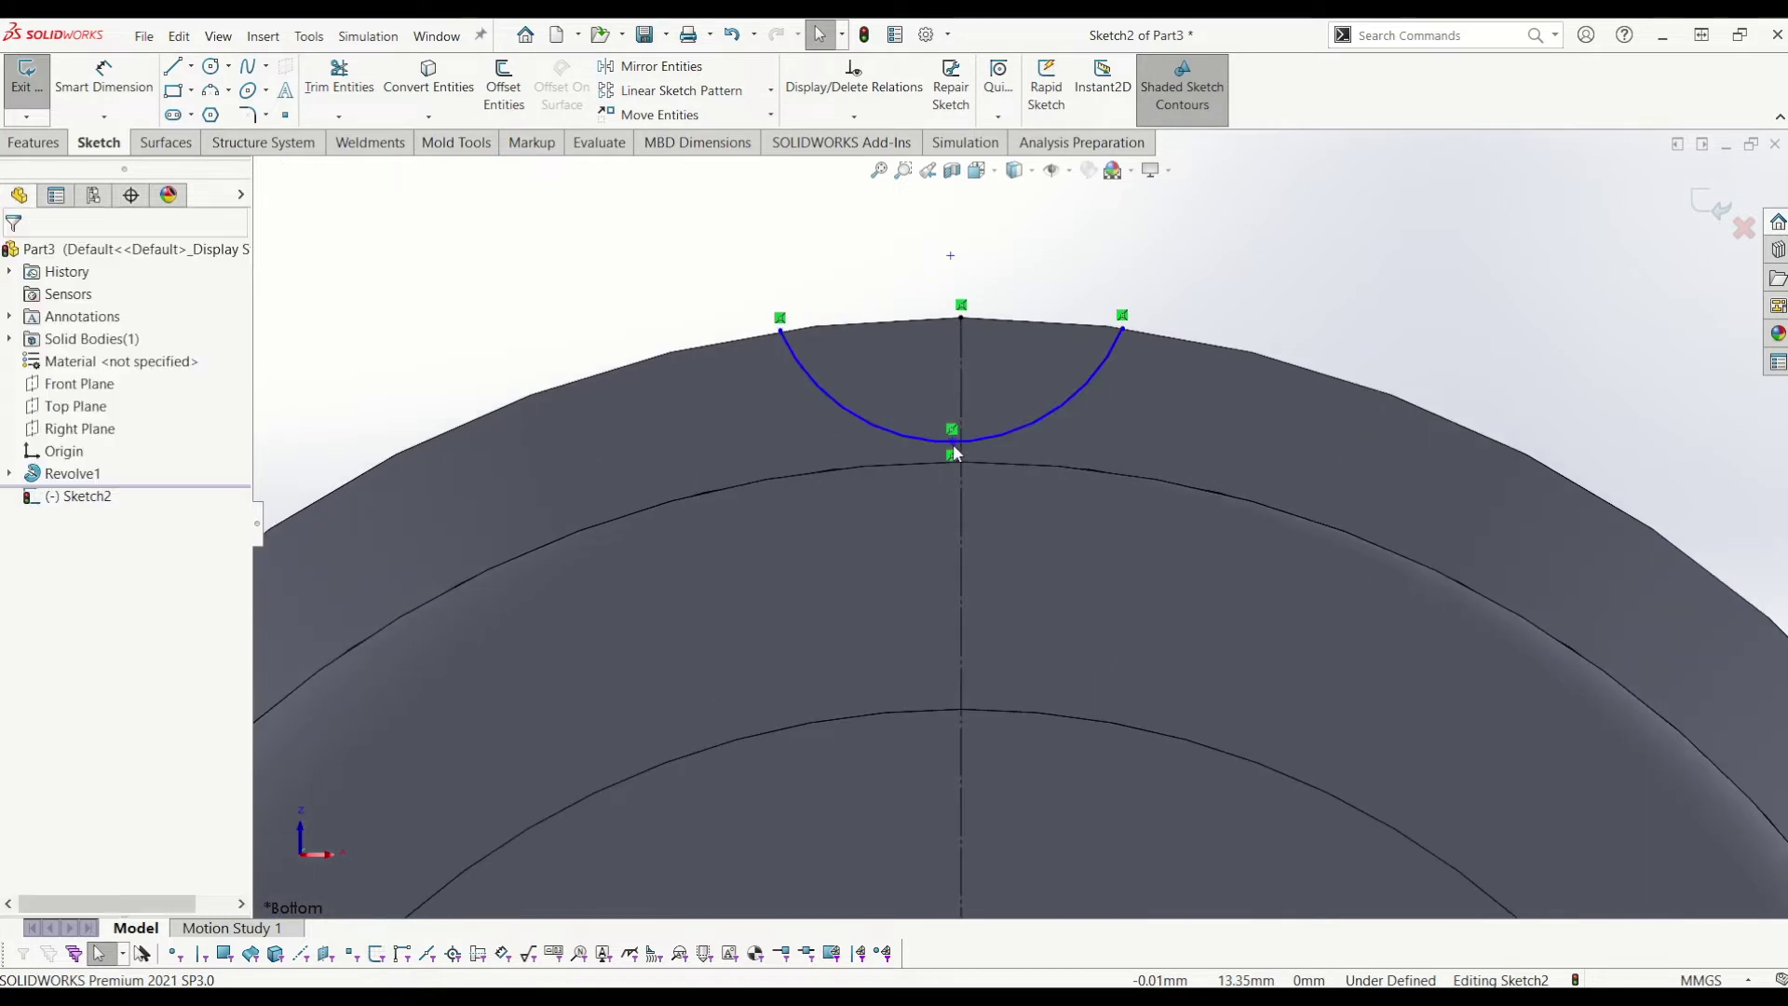
Step: Make the arc's midpoint coincident with the vertical construction line, and shift the arc along the line to a shallower position
{"action": "mouse_move", "coordinate": [960, 435]}
{"action": "left_mouse_down"}
{"action": "mouse_move", "coordinate": [928, 497]}
{"action": "mouse_move", "coordinate": [964, 431]}
{"action": "mouse_move", "coordinate": [929, 449]}
{"action": "mouse_move", "coordinate": [965, 434]}
{"action": "mouse_move", "coordinate": [943, 429]}
{"action": "left_mouse_up"}
{"action": "left_click", "coordinate": [961, 401]}
{"action": "left_click", "coordinate": [943, 428], "text": "ctrl"}
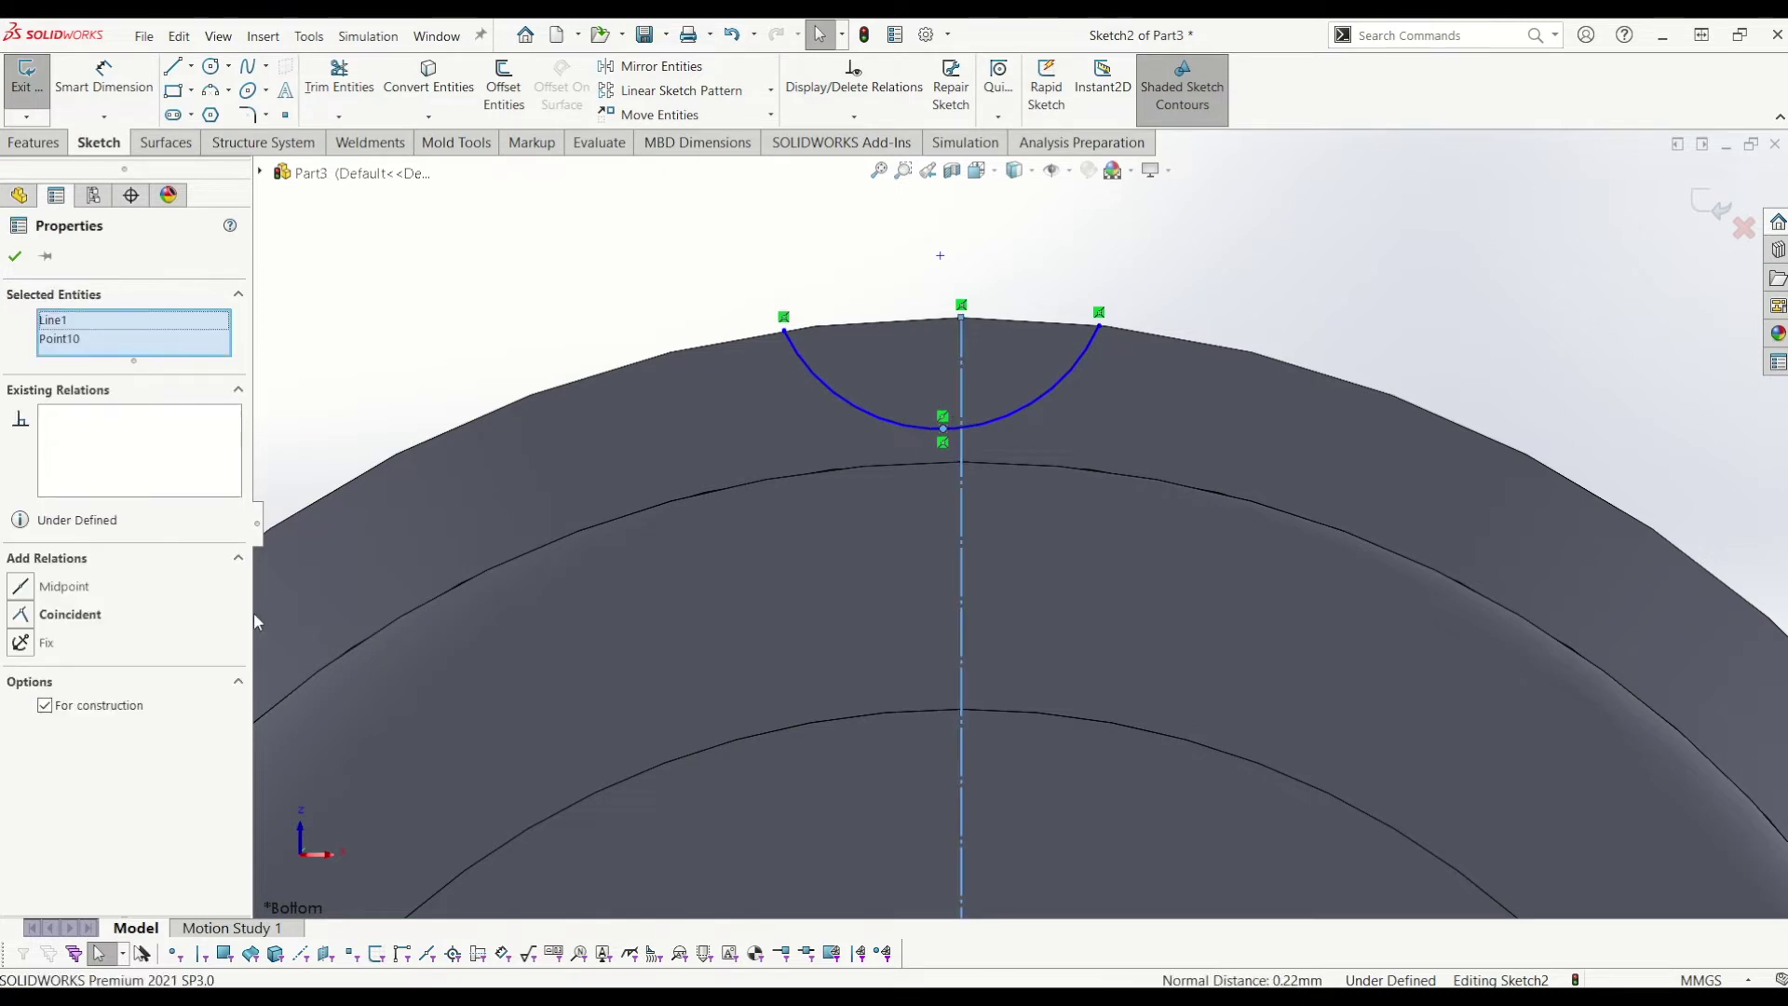
{"action": "left_click", "coordinate": [18, 617]}
{"action": "key", "text": "Escape"}
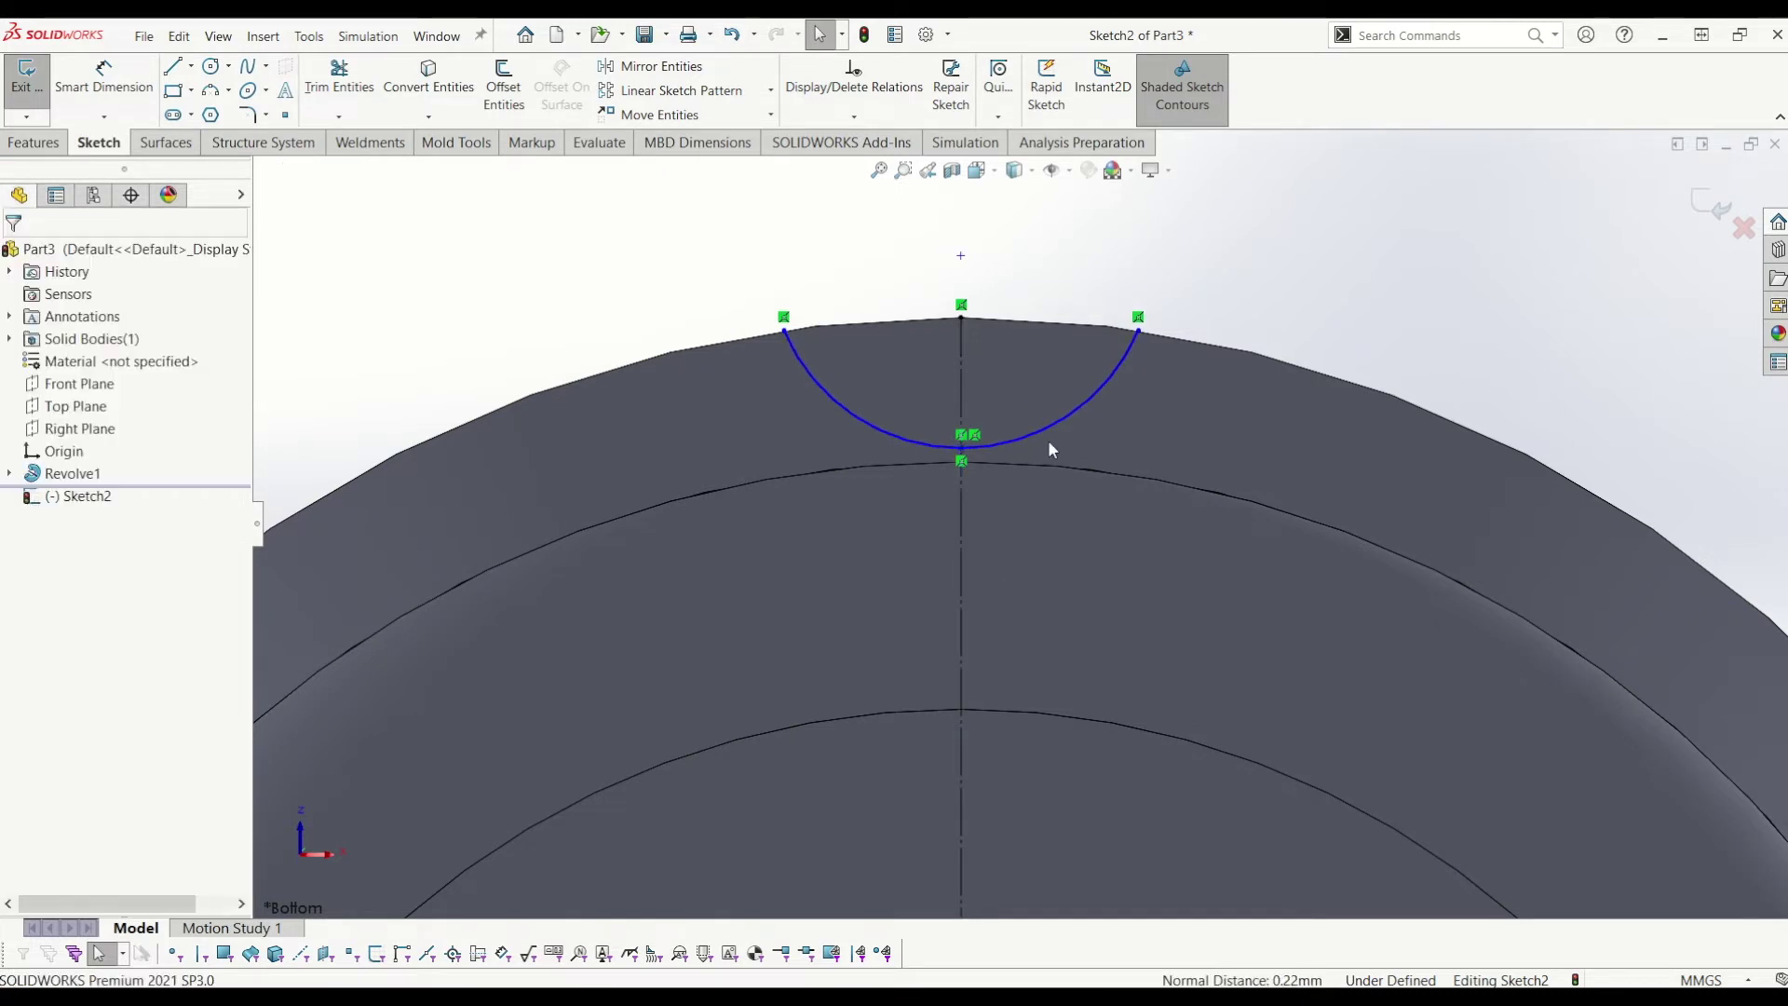
{"action": "mouse_move", "coordinate": [961, 434]}
{"action": "left_mouse_down"}
{"action": "mouse_move", "coordinate": [953, 404]}
{"action": "mouse_move", "coordinate": [934, 443]}
{"action": "mouse_move", "coordinate": [946, 605]}
{"action": "mouse_move", "coordinate": [953, 419]}
{"action": "mouse_move", "coordinate": [959, 455]}
{"action": "mouse_move", "coordinate": [957, 439]}
{"action": "left_mouse_up"}
{"action": "key", "text": "Escape"}
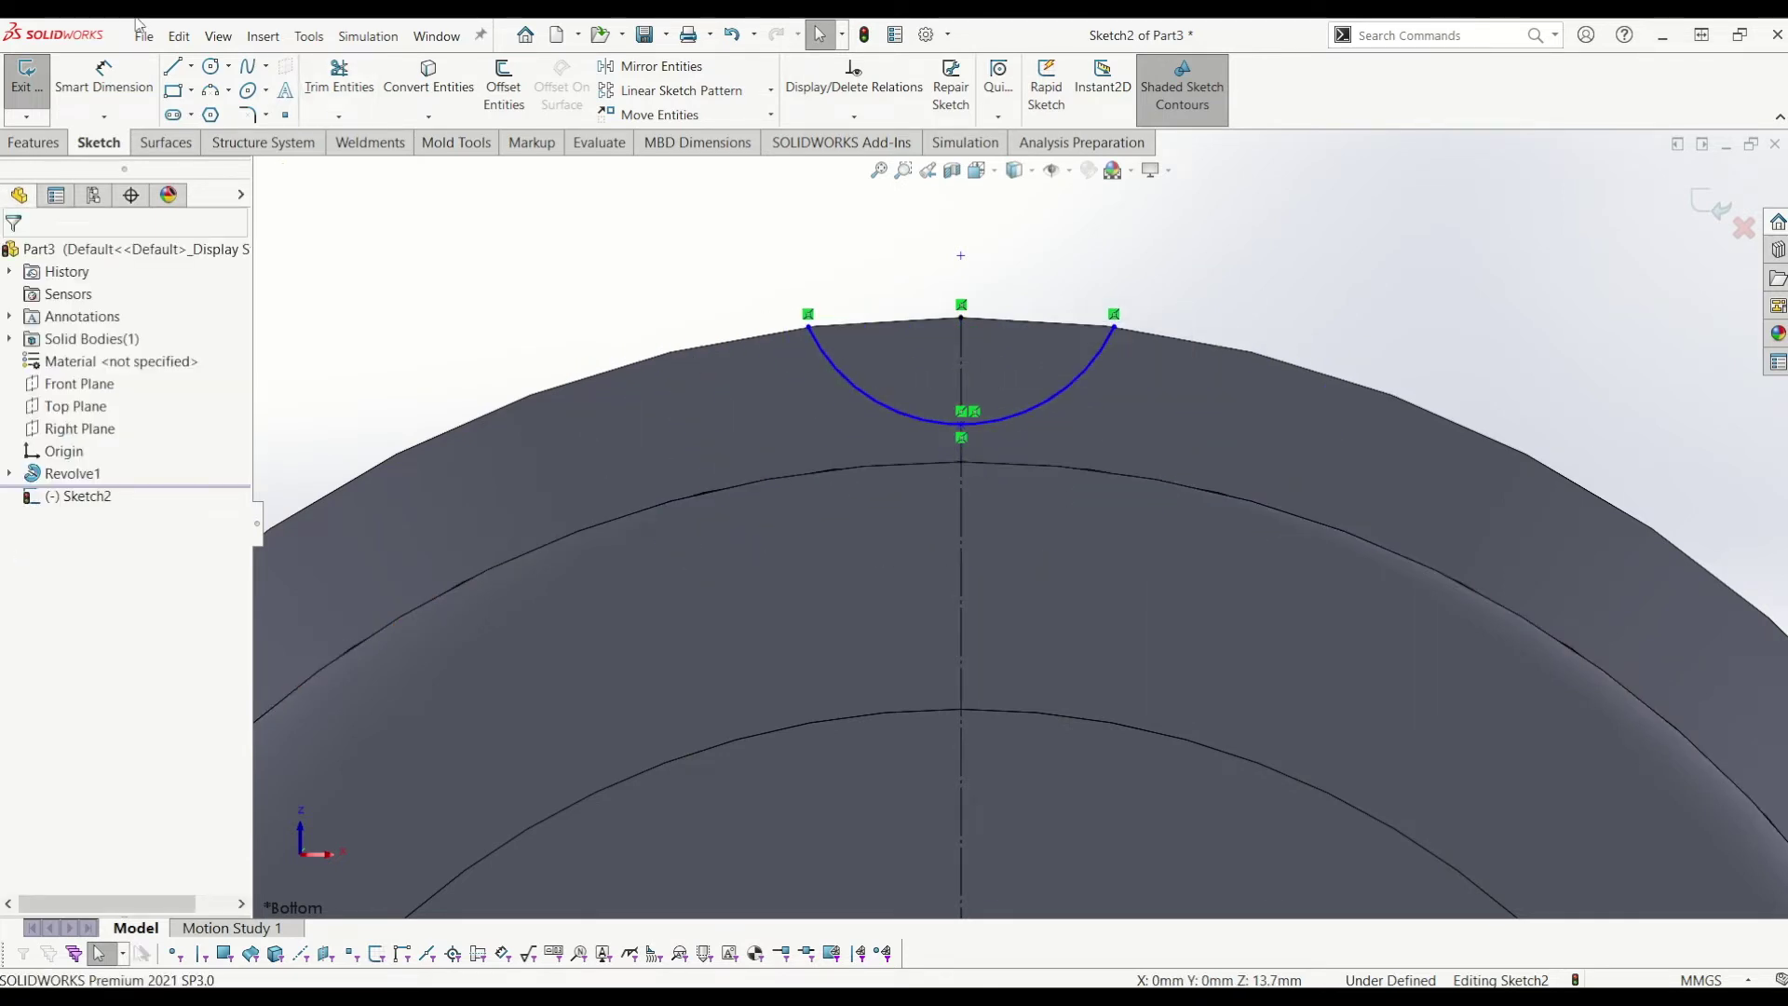
Step: Dimension the horizontal distance between the arc's endpoints as 4.71 mm, placed above the part
{"action": "left_click", "coordinate": [109, 73]}
{"action": "left_click", "coordinate": [809, 326]}
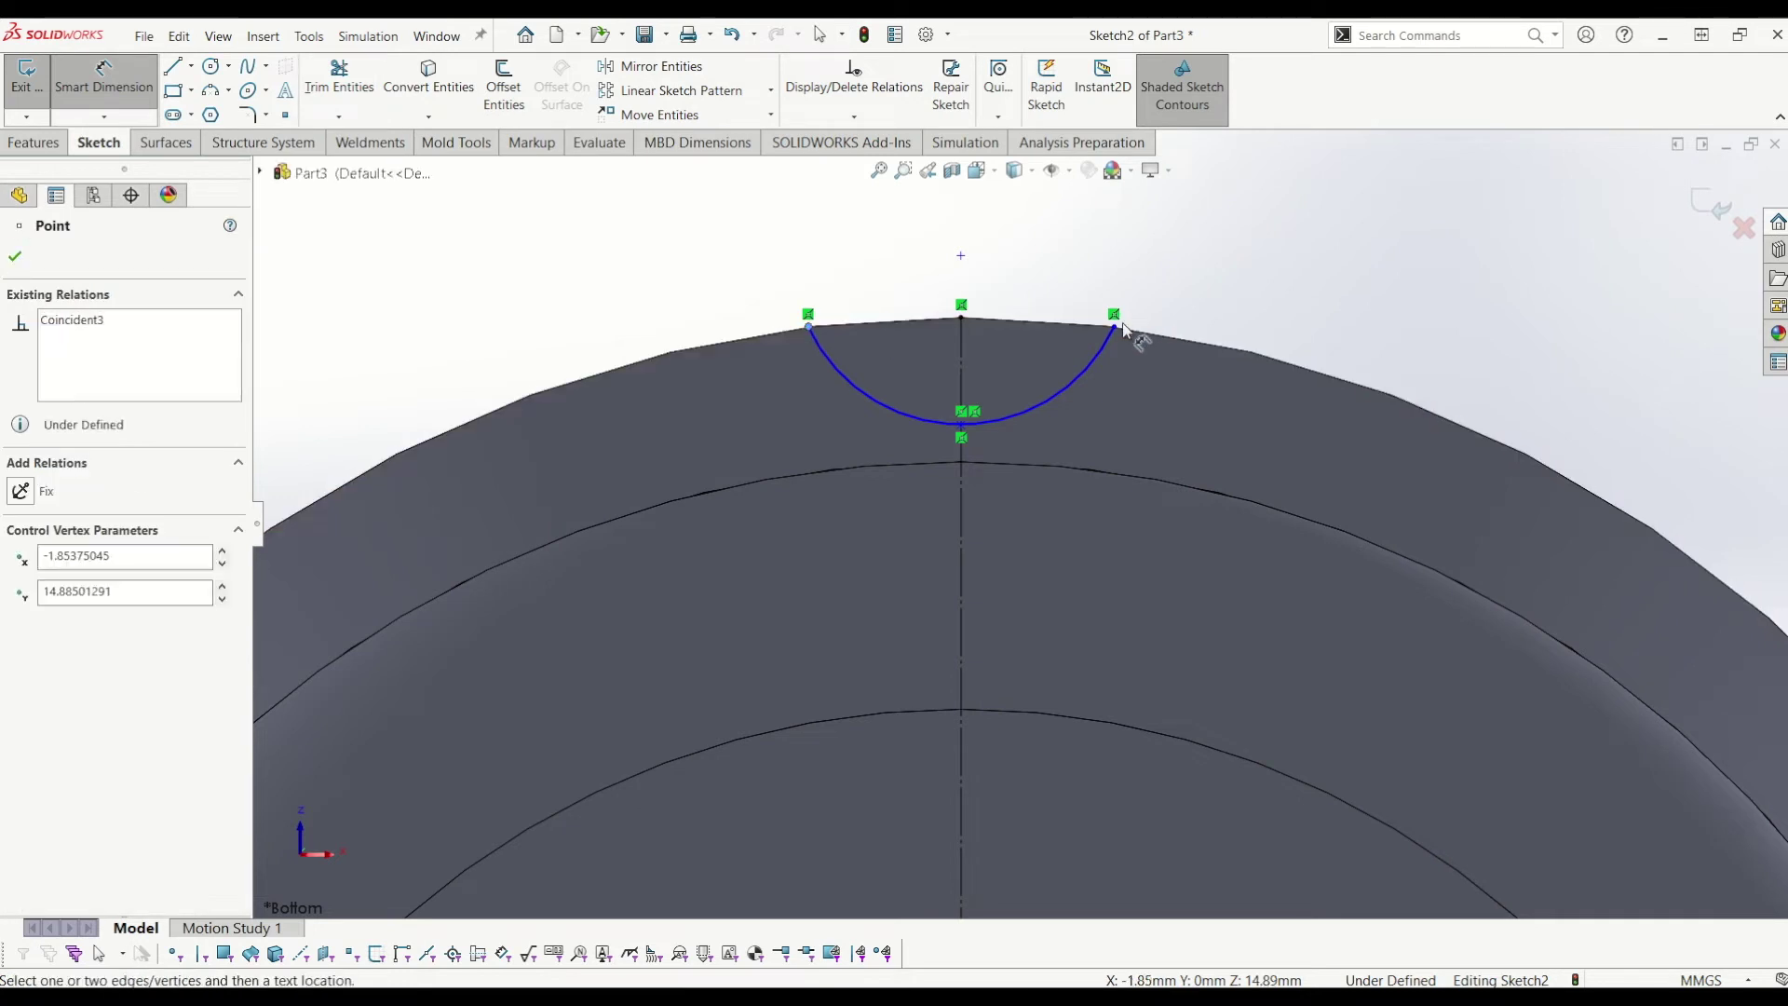
{"action": "left_click", "coordinate": [1115, 326]}
{"action": "left_click", "coordinate": [977, 210]}
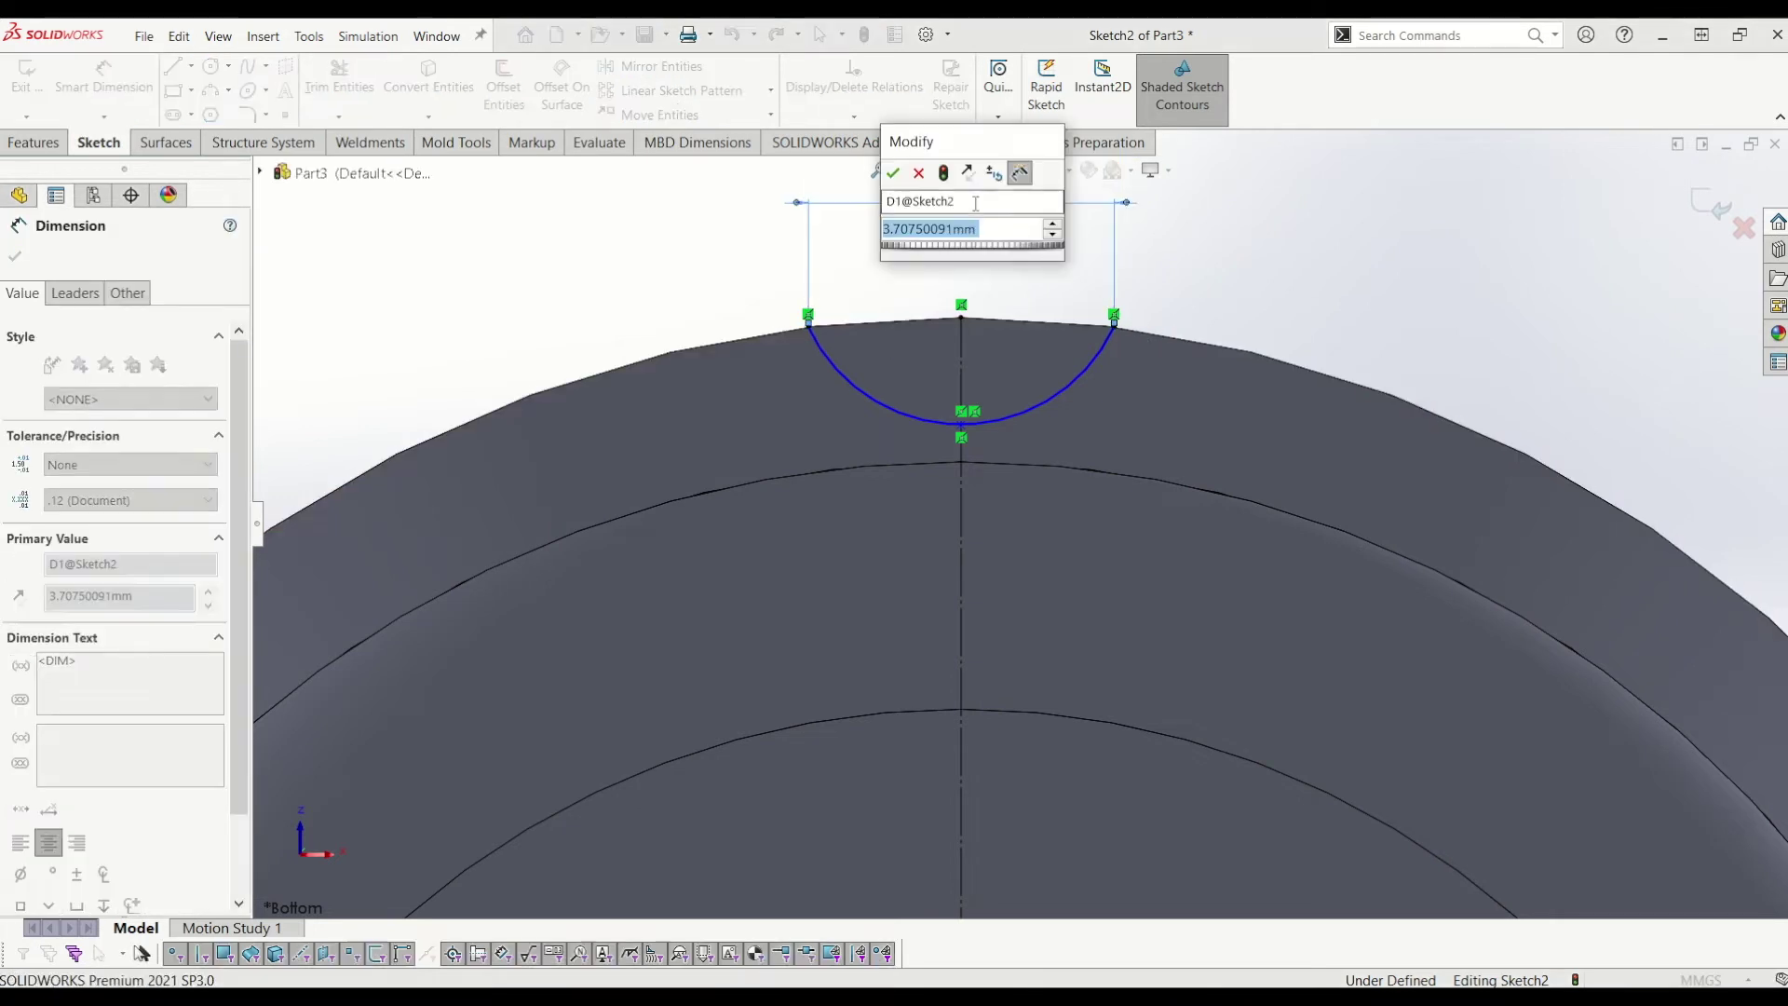
{"action": "key", "text": "Escape"}
{"action": "scroll", "coordinate": [959, 266], "scroll_direction": "up", "scroll_amount": 2}
{"action": "scroll", "coordinate": [1052, 453], "scroll_direction": "down", "scroll_amount": 2}
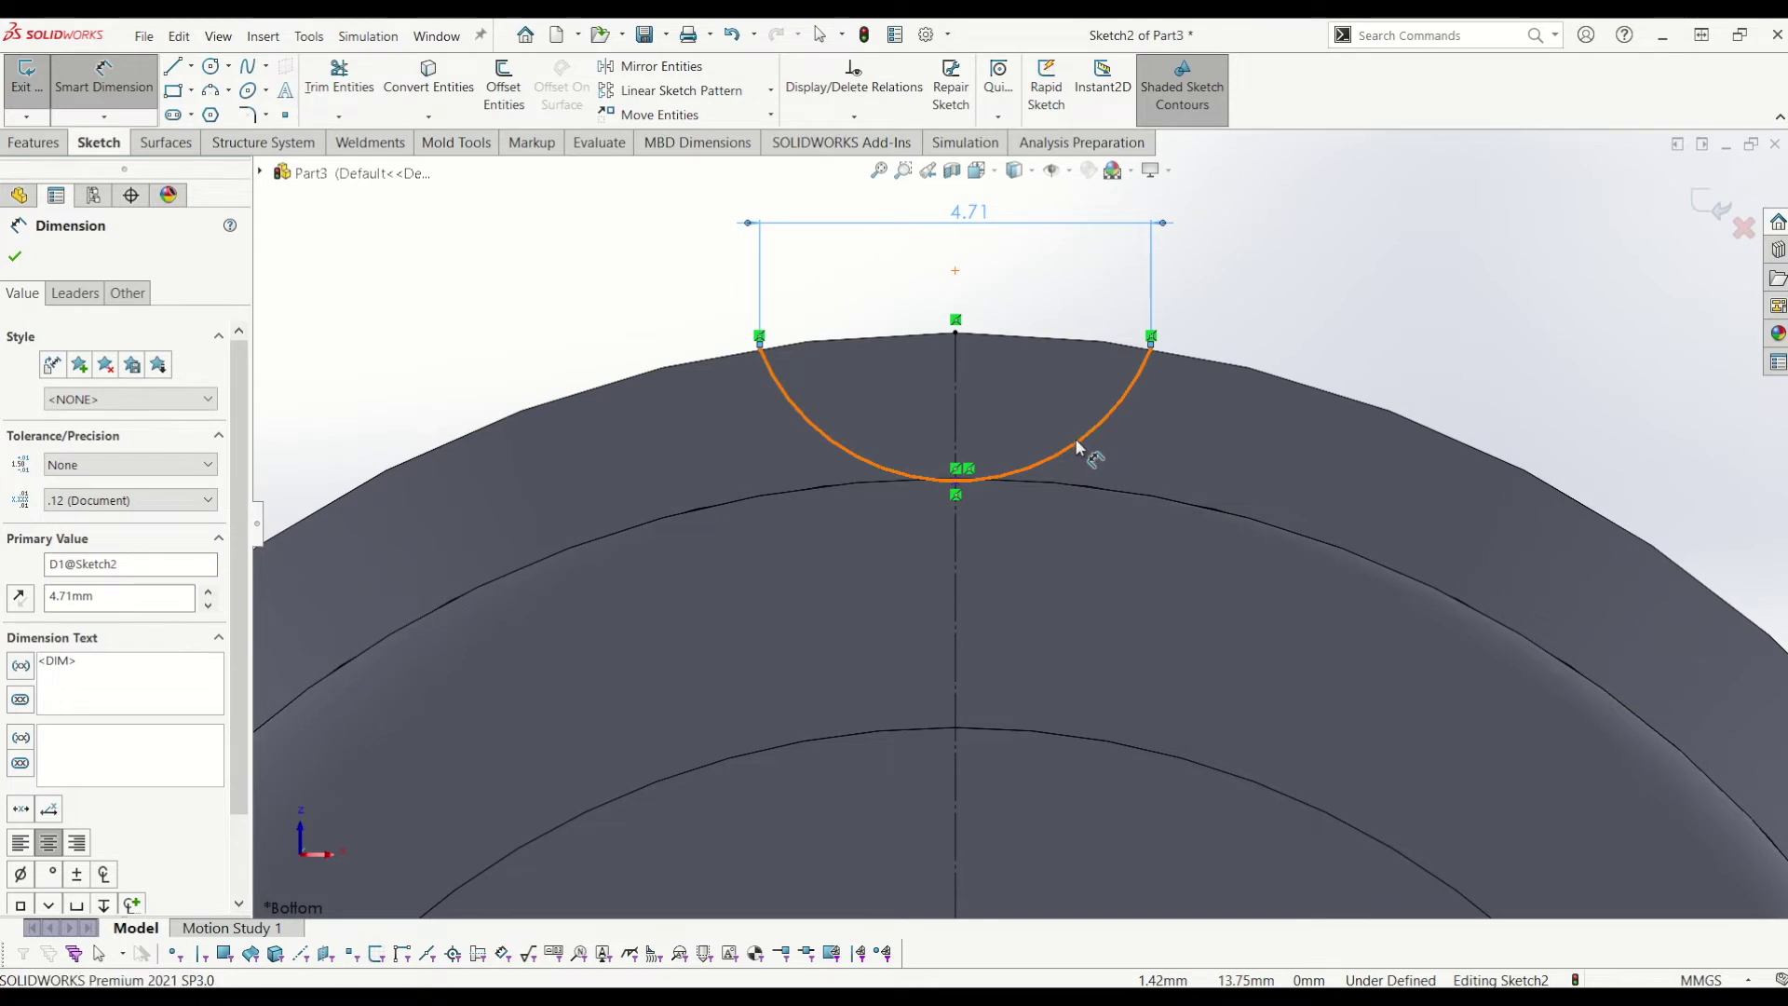
Step: Dimension the arc's radius as 3 mm
{"action": "left_click", "coordinate": [1094, 483]}
{"action": "left_click", "coordinate": [1071, 444]}
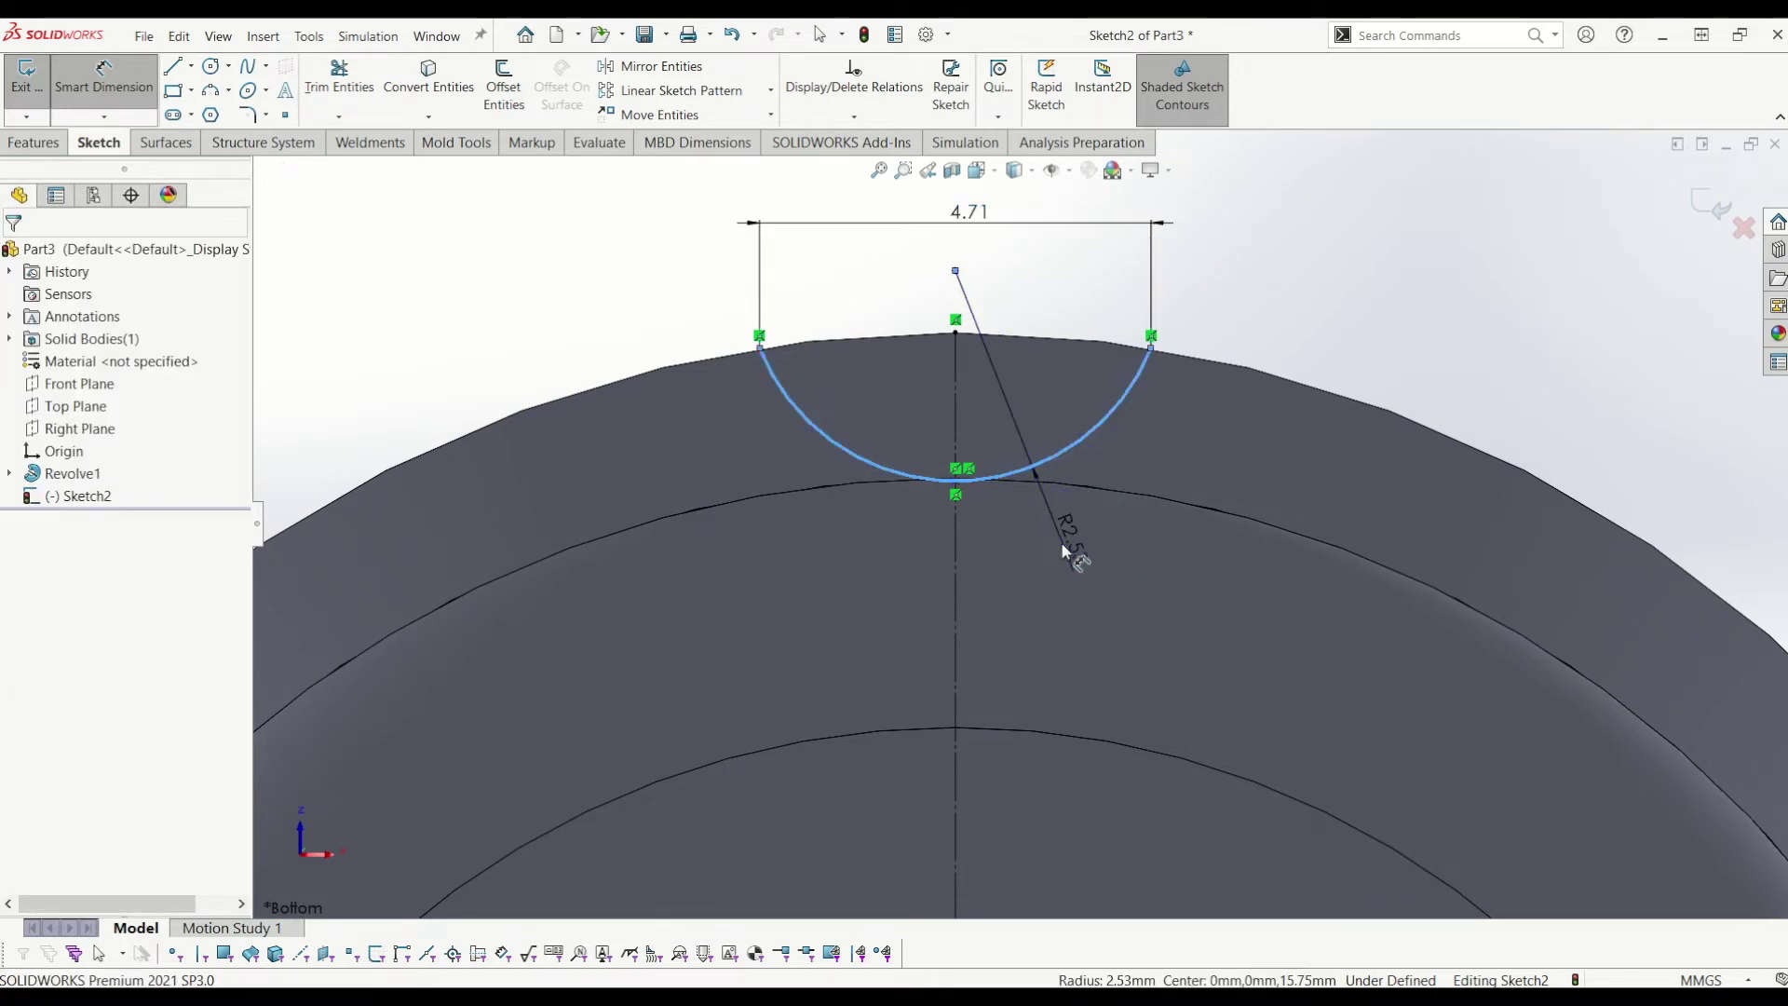
{"action": "left_click", "coordinate": [1062, 543]}
{"action": "type", "text": "3"}
{"action": "key", "text": "Return"}
{"action": "key", "text": "Escape"}
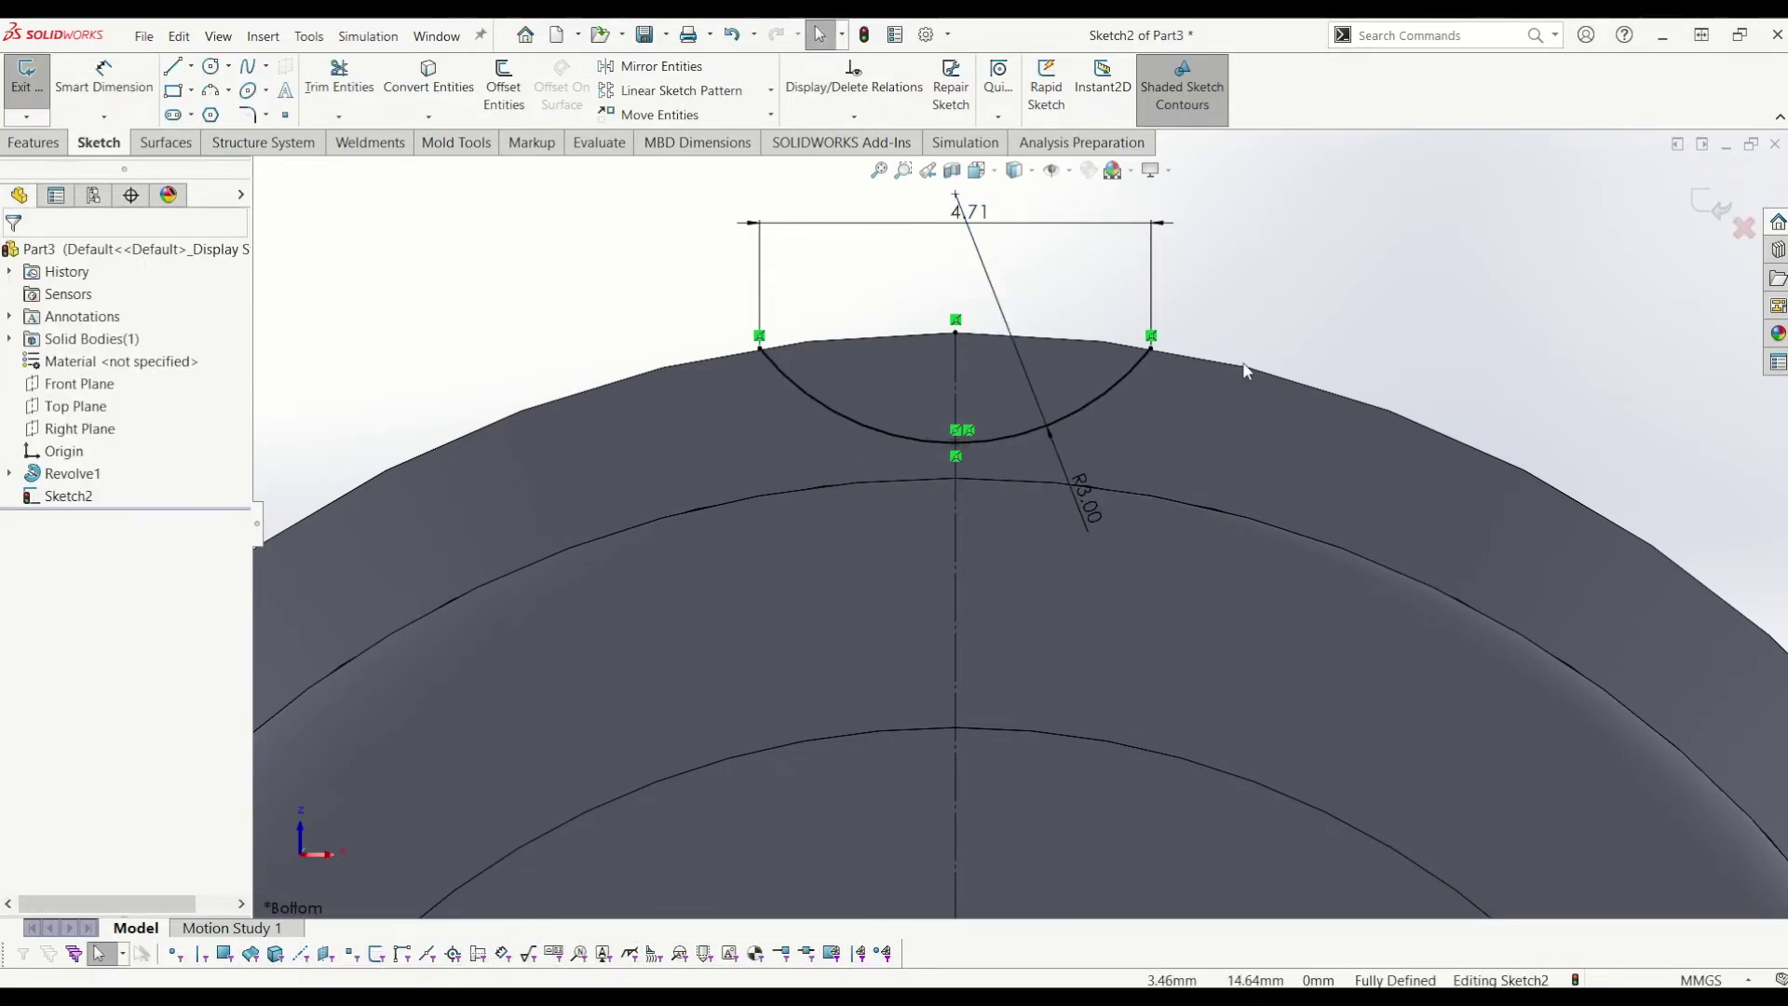
Step: Convert the body's outer circular edge into a circle in the sketch
{"action": "scroll", "coordinate": [1118, 280], "scroll_direction": "up", "scroll_amount": 2}
{"action": "scroll", "coordinate": [1090, 332], "scroll_direction": "down", "scroll_amount": 2}
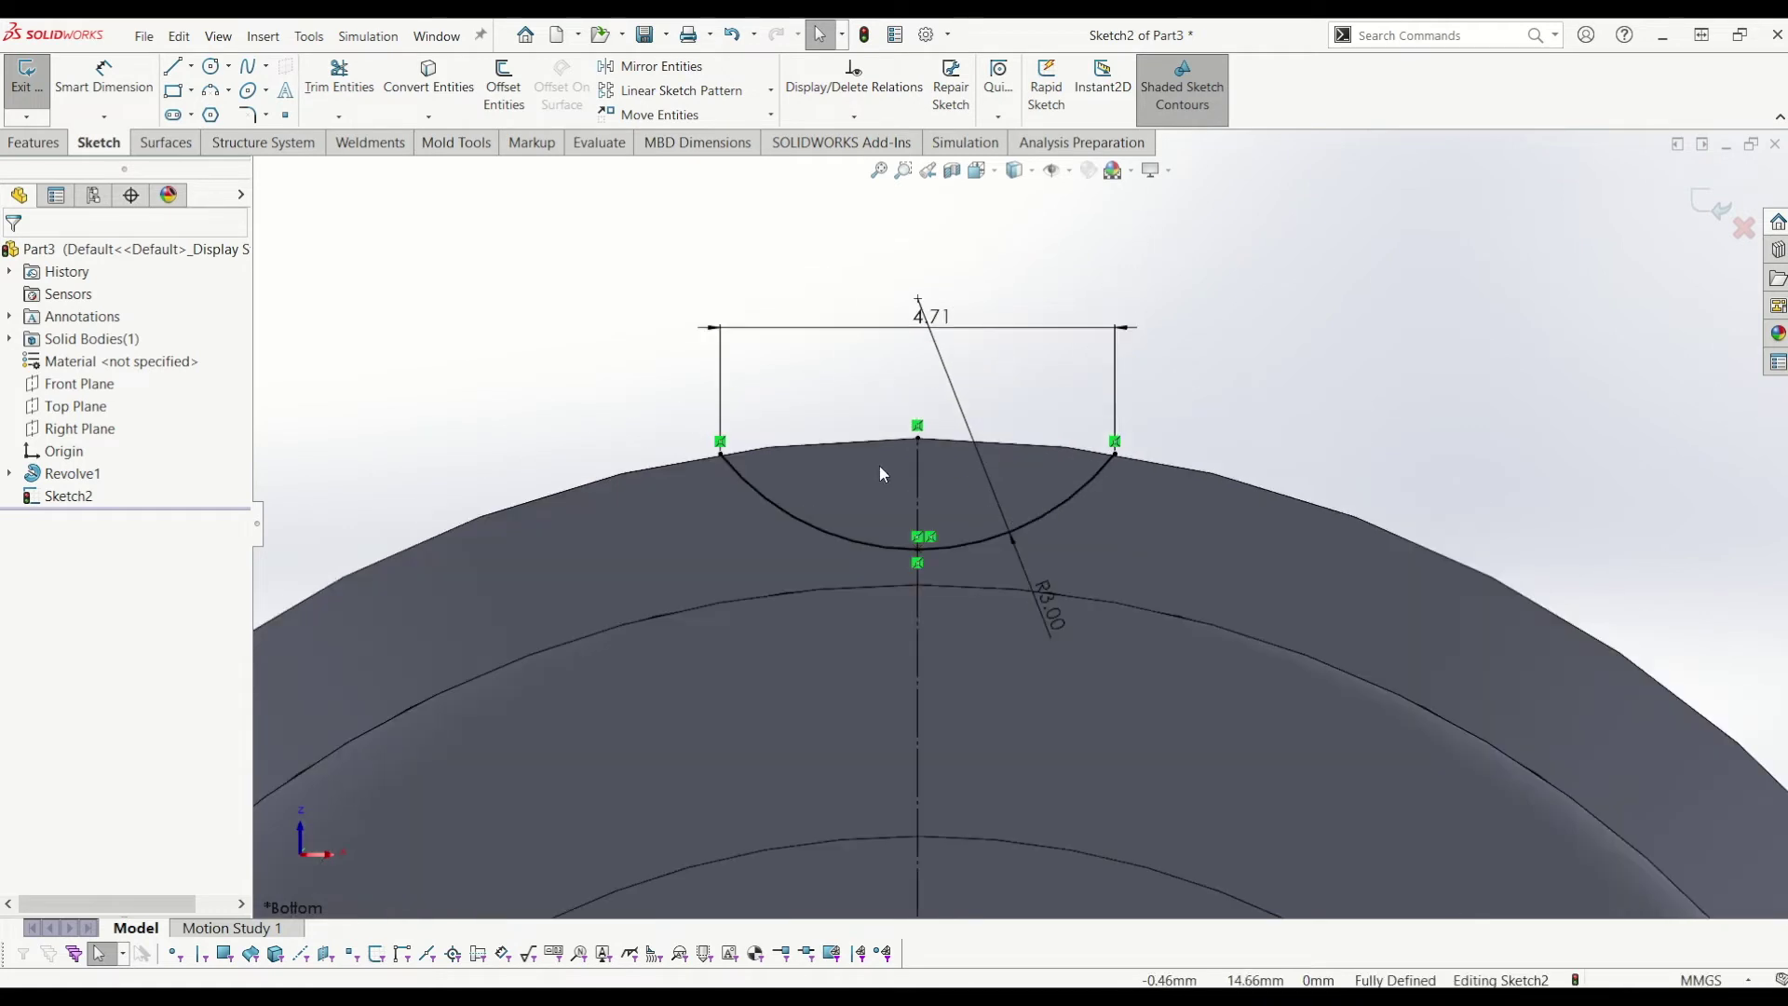
{"action": "left_click", "coordinate": [779, 447]}
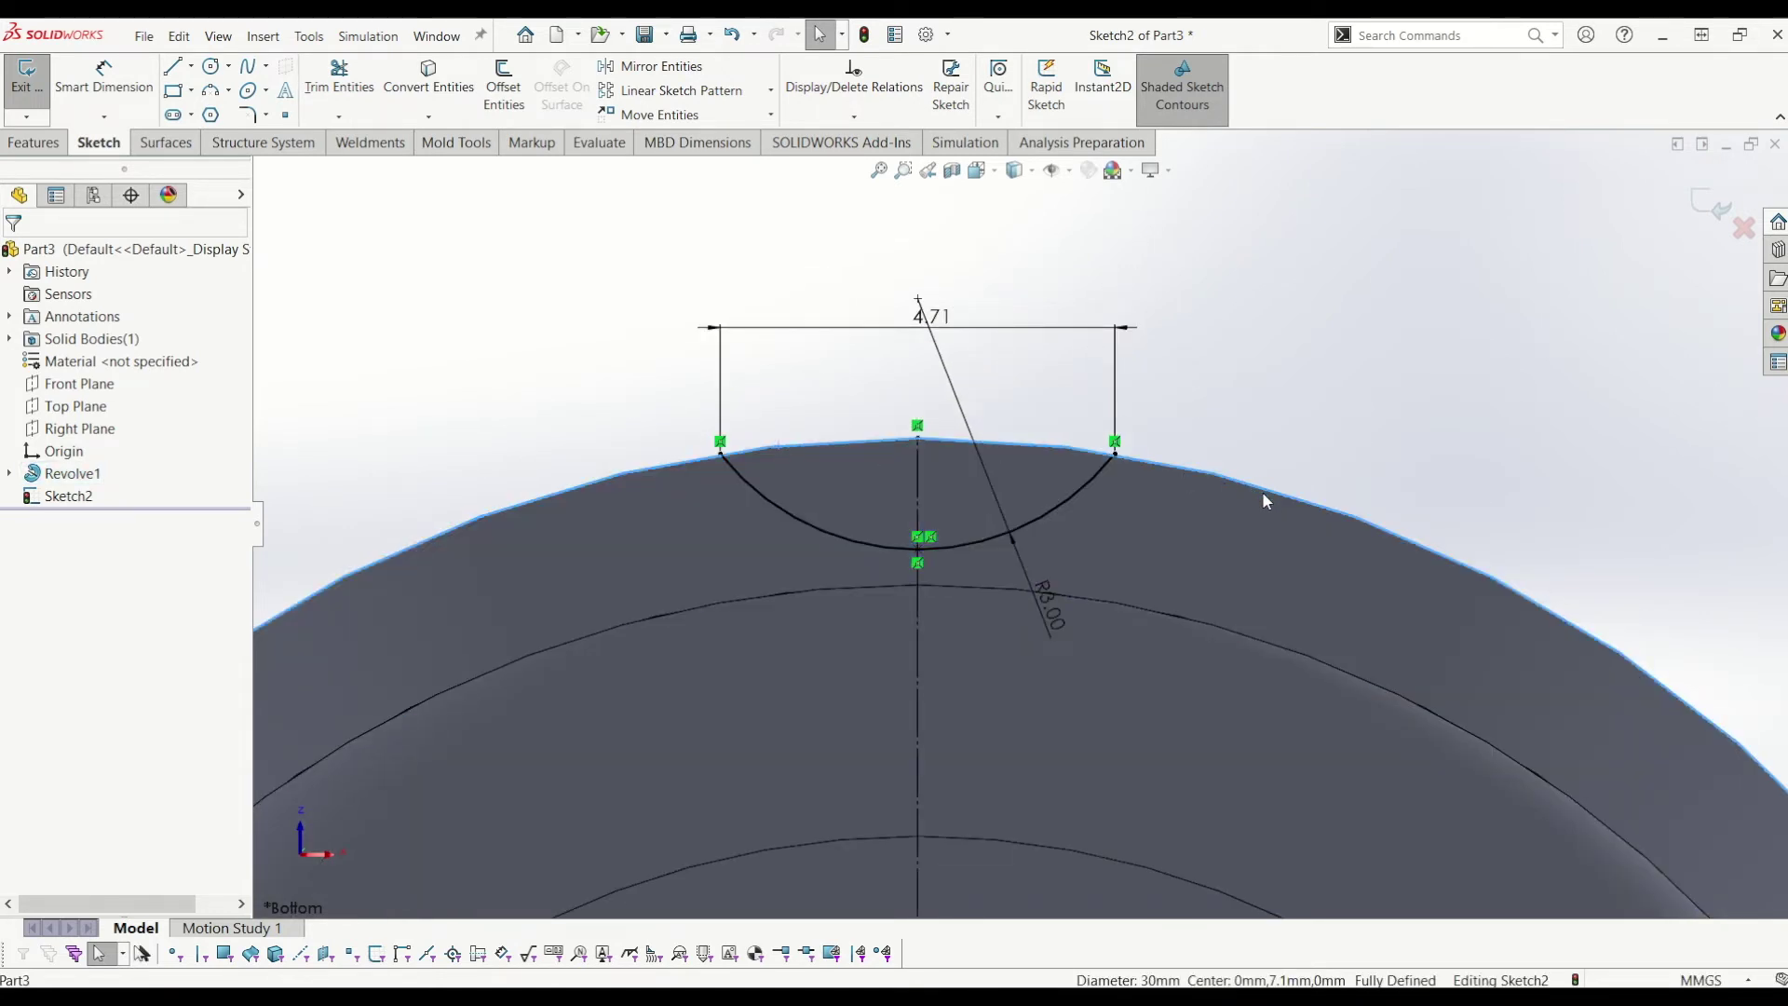
{"action": "left_click", "coordinate": [475, 92]}
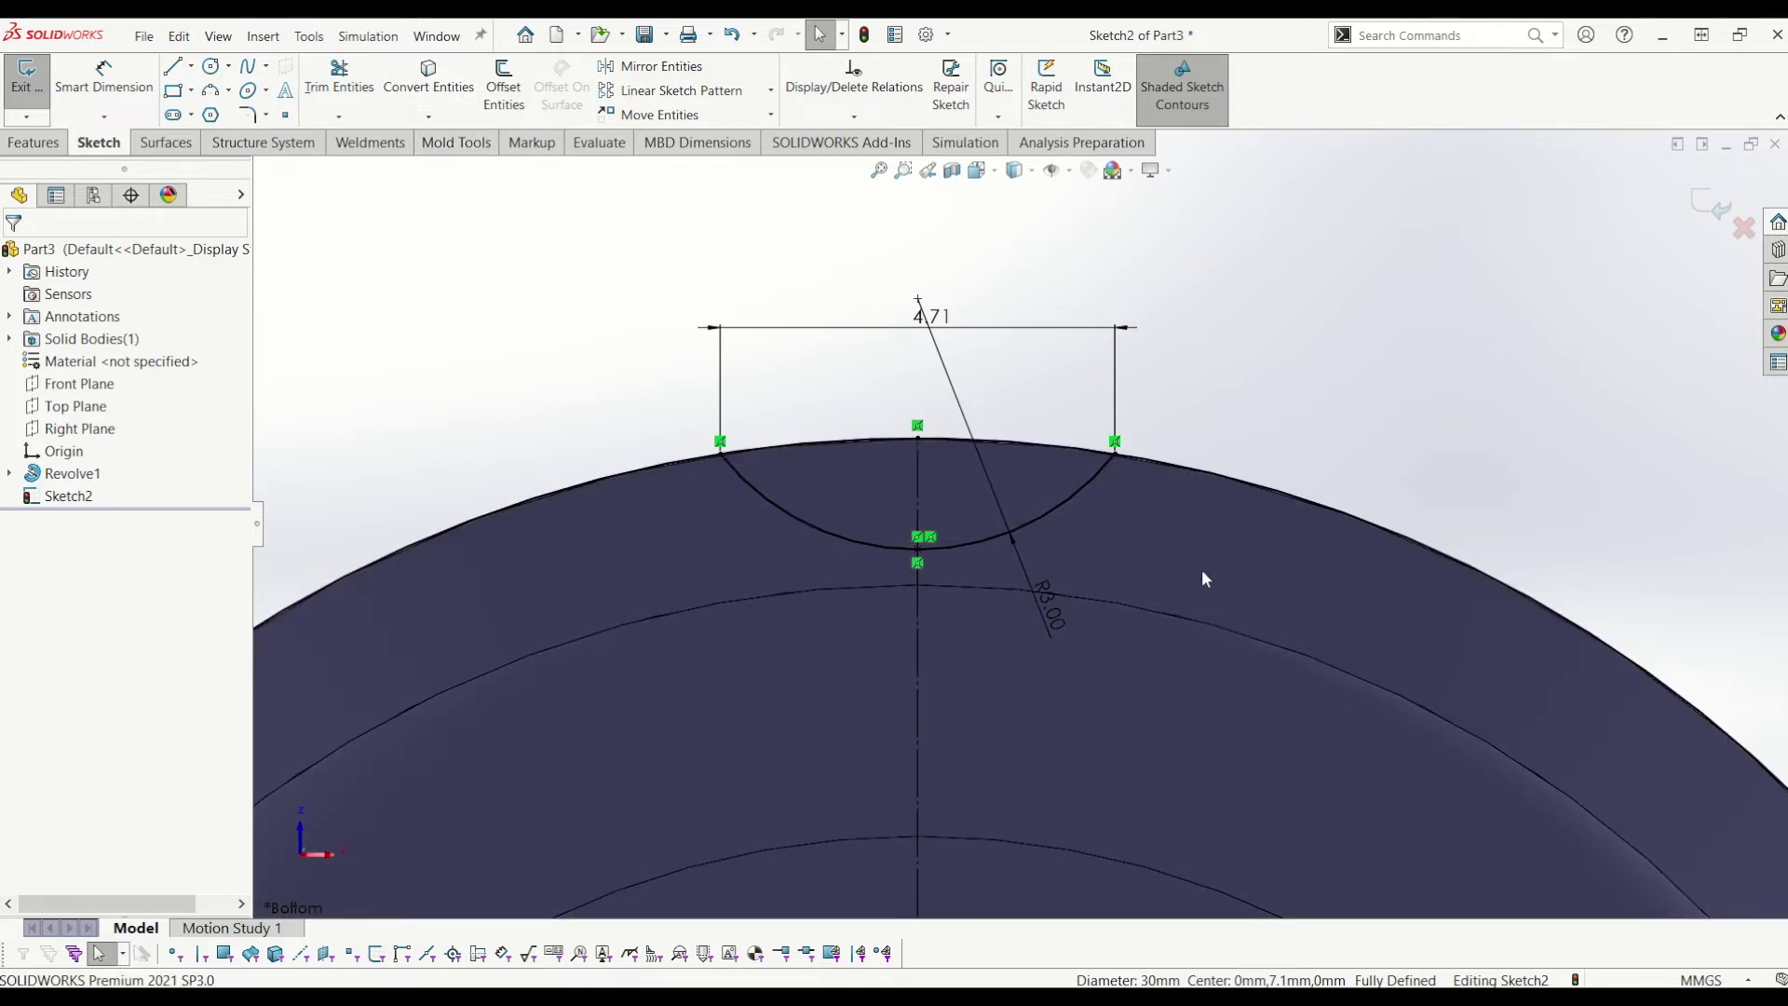
{"action": "left_click", "coordinate": [1284, 498]}
{"action": "scroll", "coordinate": [1060, 520], "scroll_direction": "up", "scroll_amount": 3}
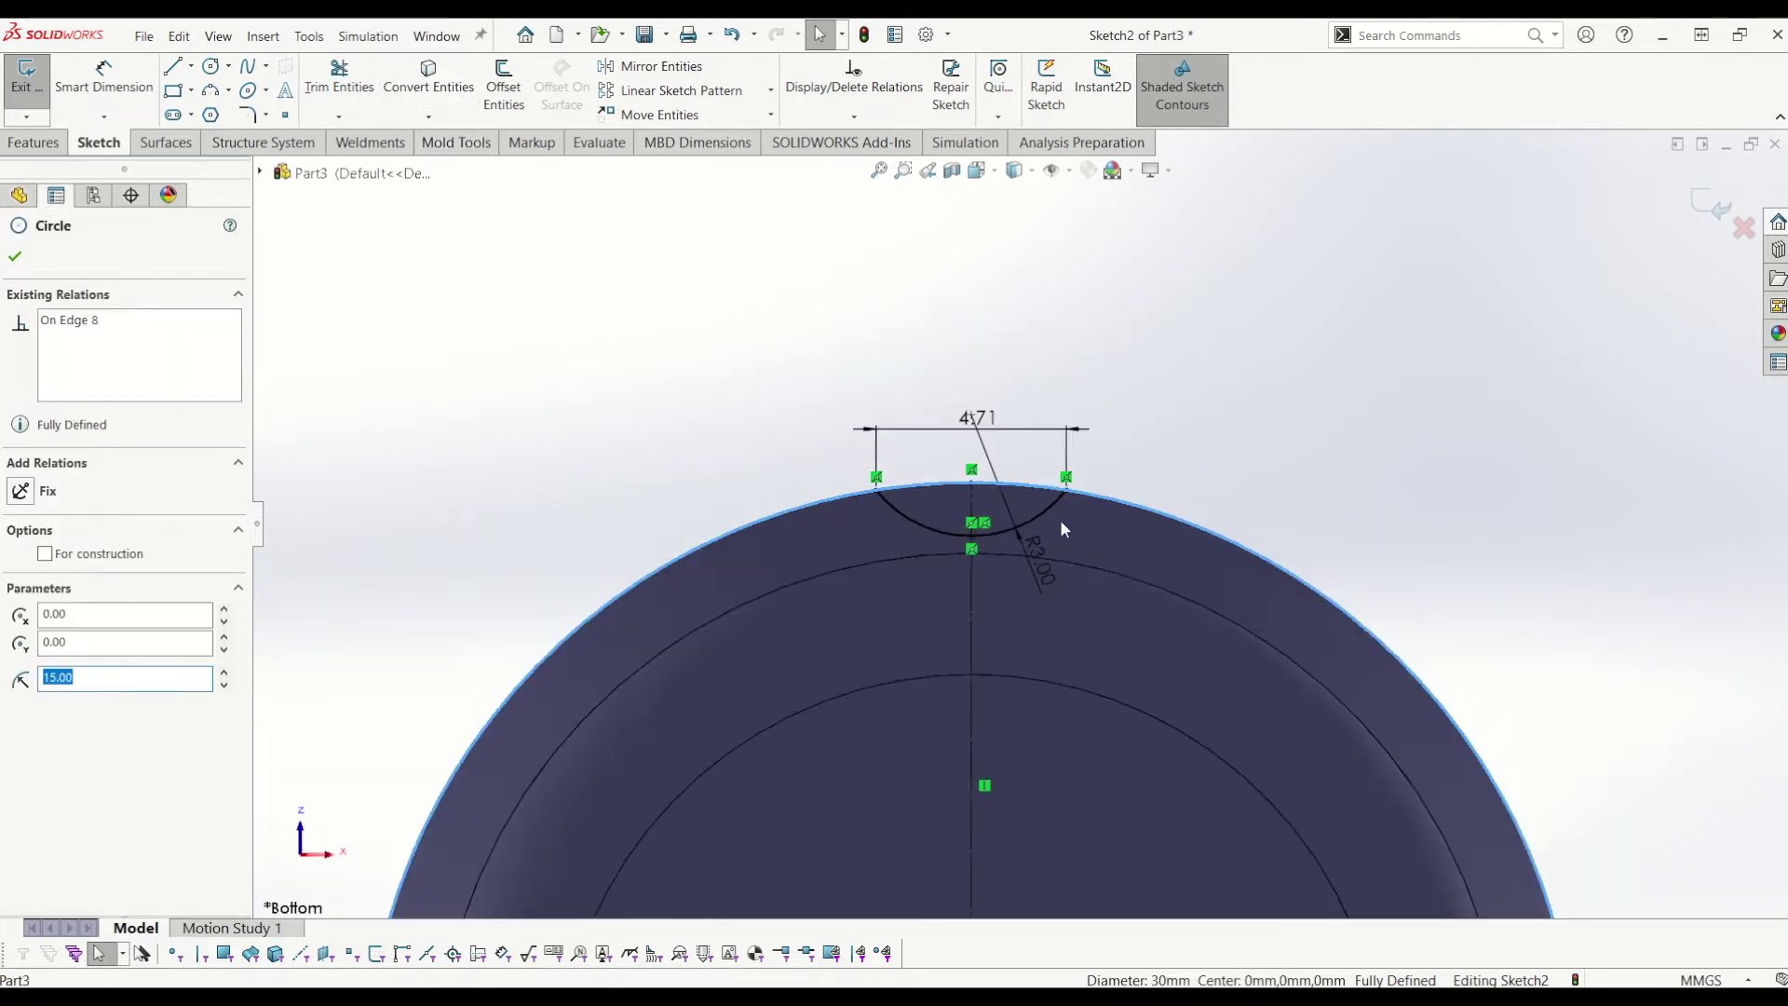
{"action": "left_click", "coordinate": [15, 256]}
Step: Power trim the converted circle outside the arc's endpoints, keeping only the short segment that closes the notch profile
{"action": "scroll", "coordinate": [1205, 483], "scroll_direction": "down", "scroll_amount": 2}
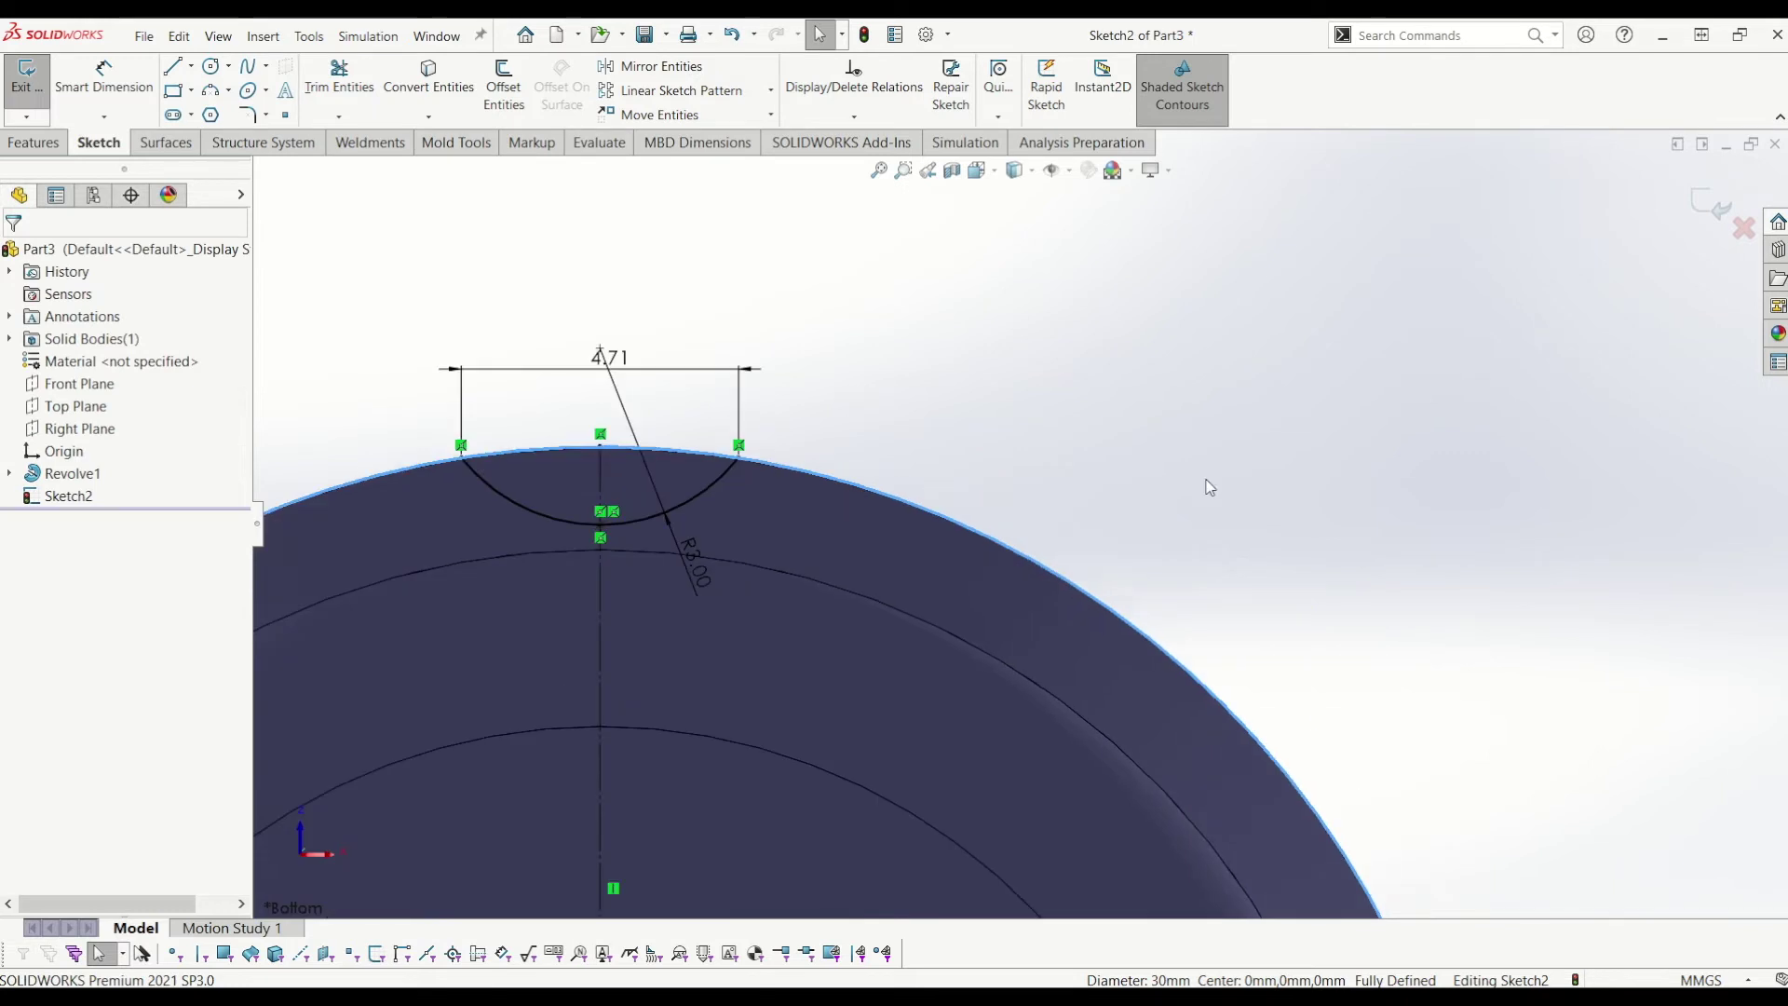
{"action": "scroll", "coordinate": [590, 482], "scroll_direction": "down", "scroll_amount": 2}
{"action": "scroll", "coordinate": [630, 567], "scroll_direction": "up", "scroll_amount": 3}
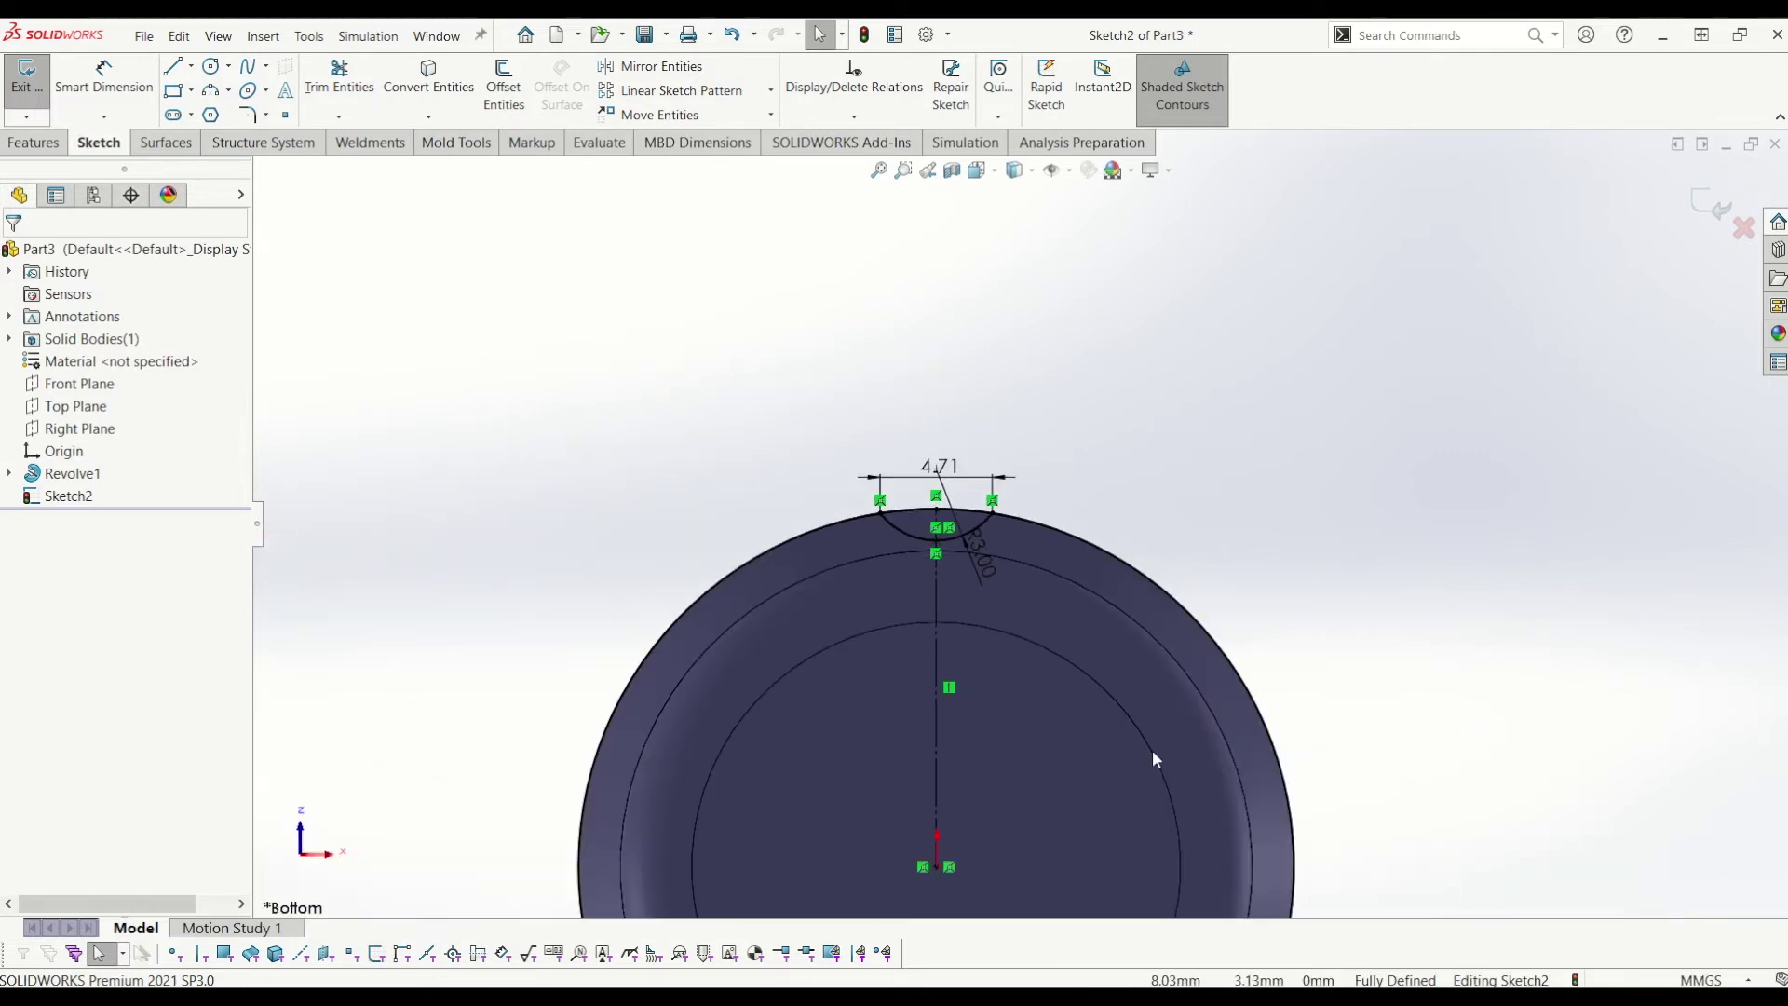
{"action": "scroll", "coordinate": [913, 555], "scroll_direction": "up", "scroll_amount": 3}
{"action": "scroll", "coordinate": [1086, 547], "scroll_direction": "down", "scroll_amount": 1}
{"action": "scroll", "coordinate": [924, 568], "scroll_direction": "down", "scroll_amount": 5}
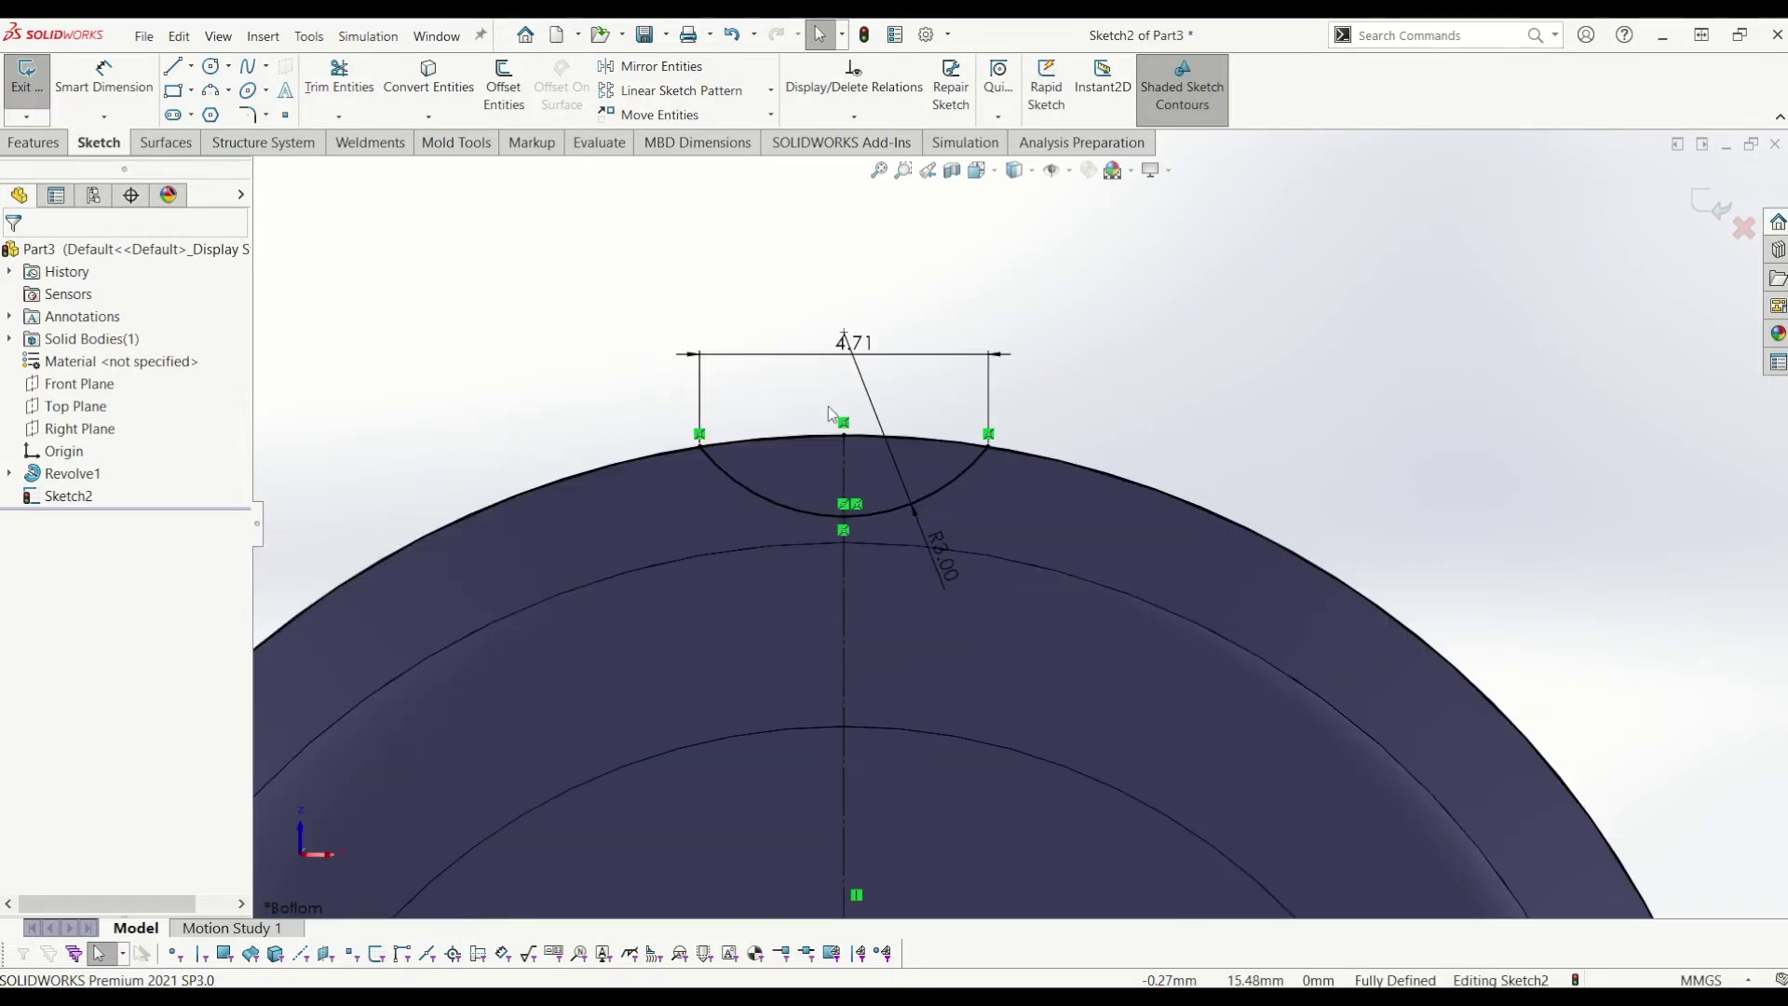
{"action": "left_click", "coordinate": [337, 77]}
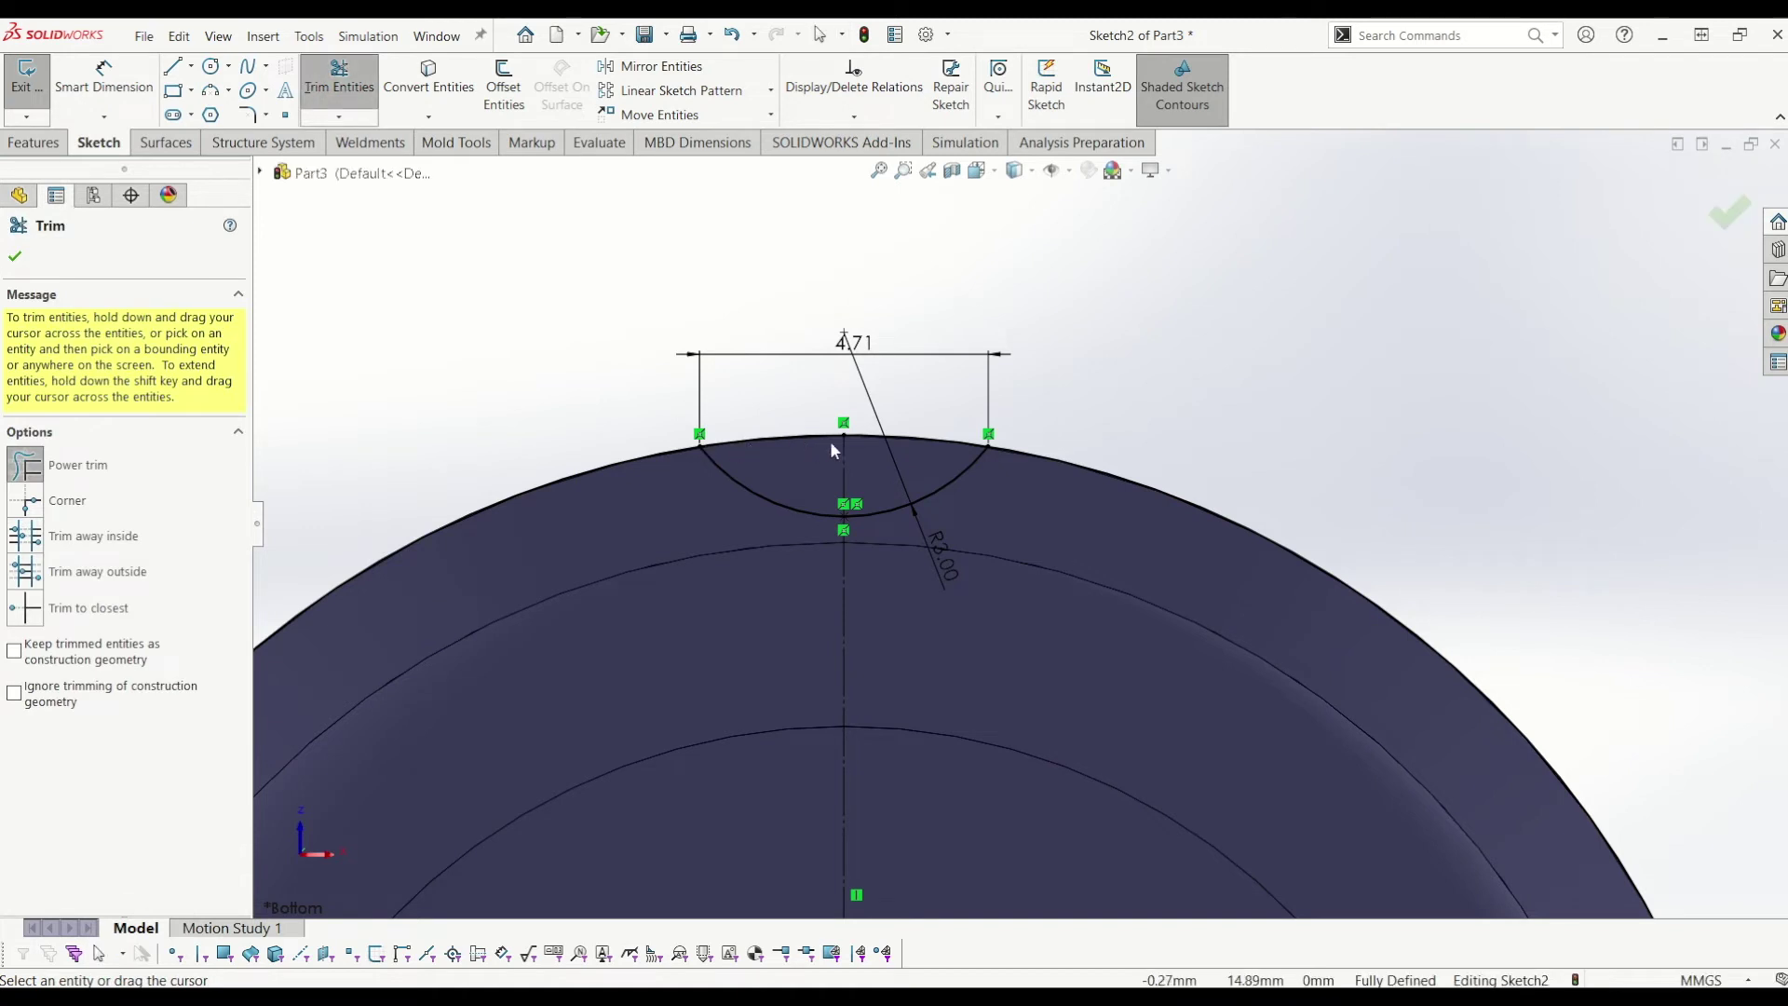
{"action": "left_click_drag", "start_coordinate": [1106, 422], "coordinate": [1084, 462]}
{"action": "scroll", "coordinate": [1159, 348], "scroll_direction": "down", "scroll_amount": 1}
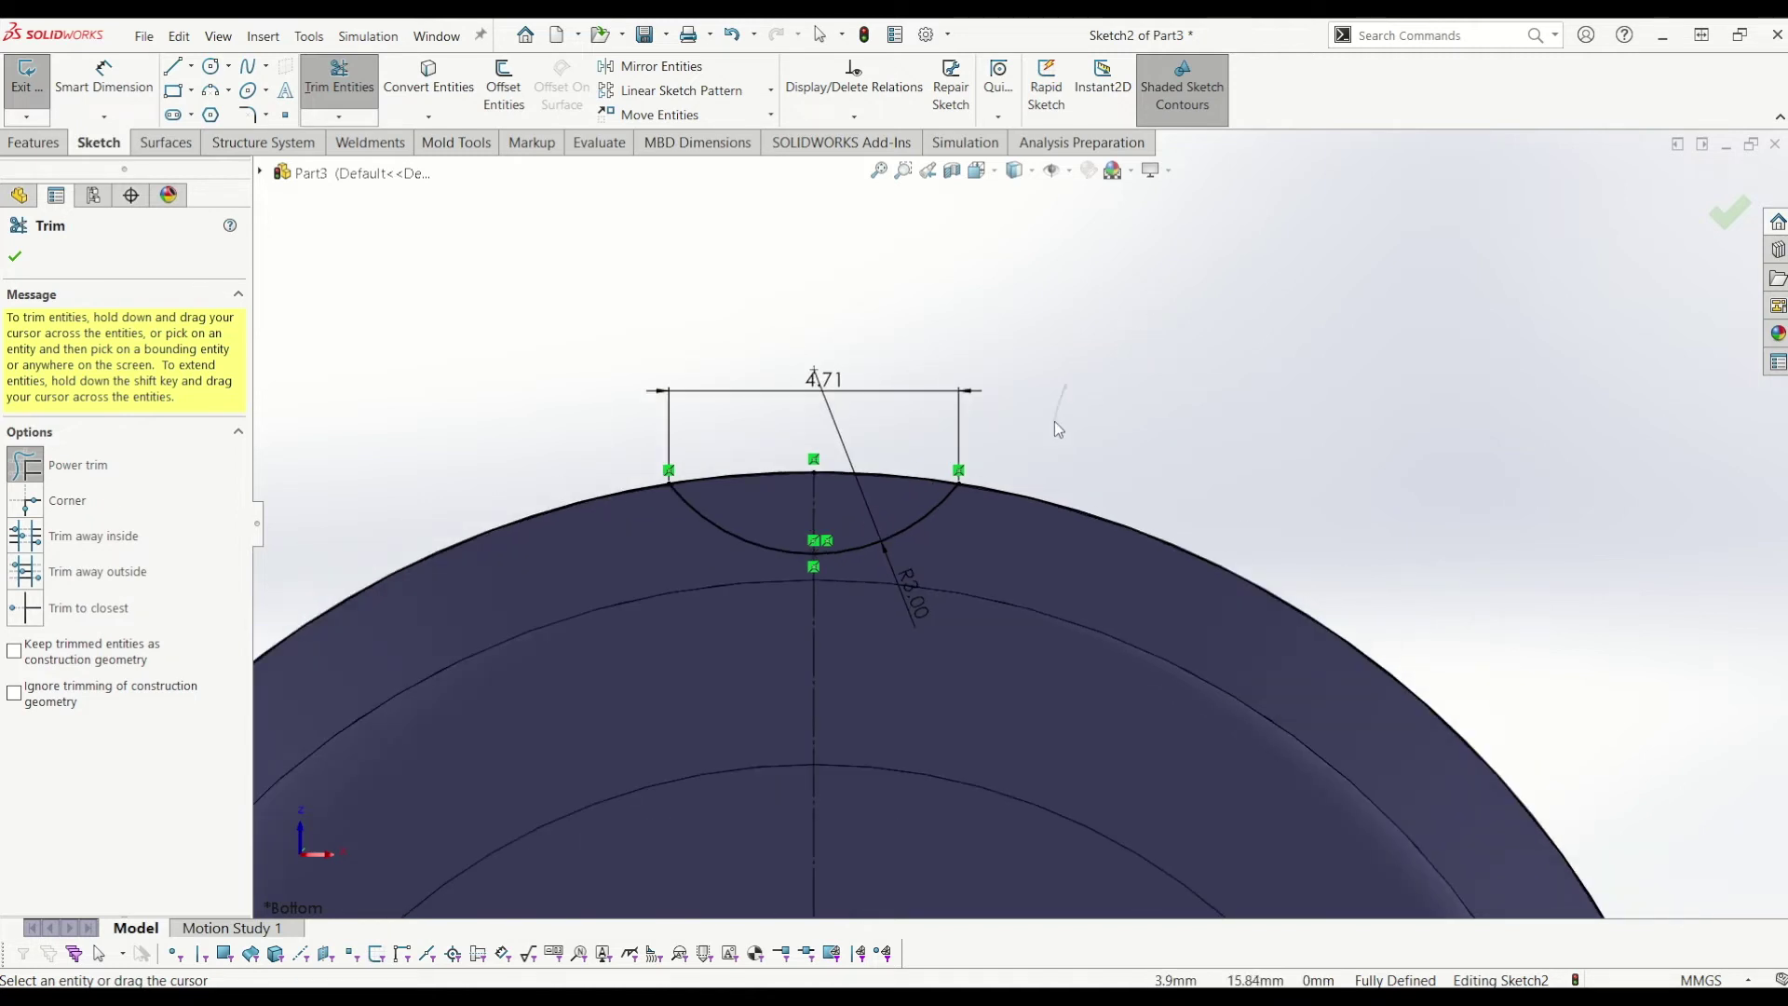
{"action": "left_click_drag", "start_coordinate": [1024, 495], "coordinate": [1010, 526]}
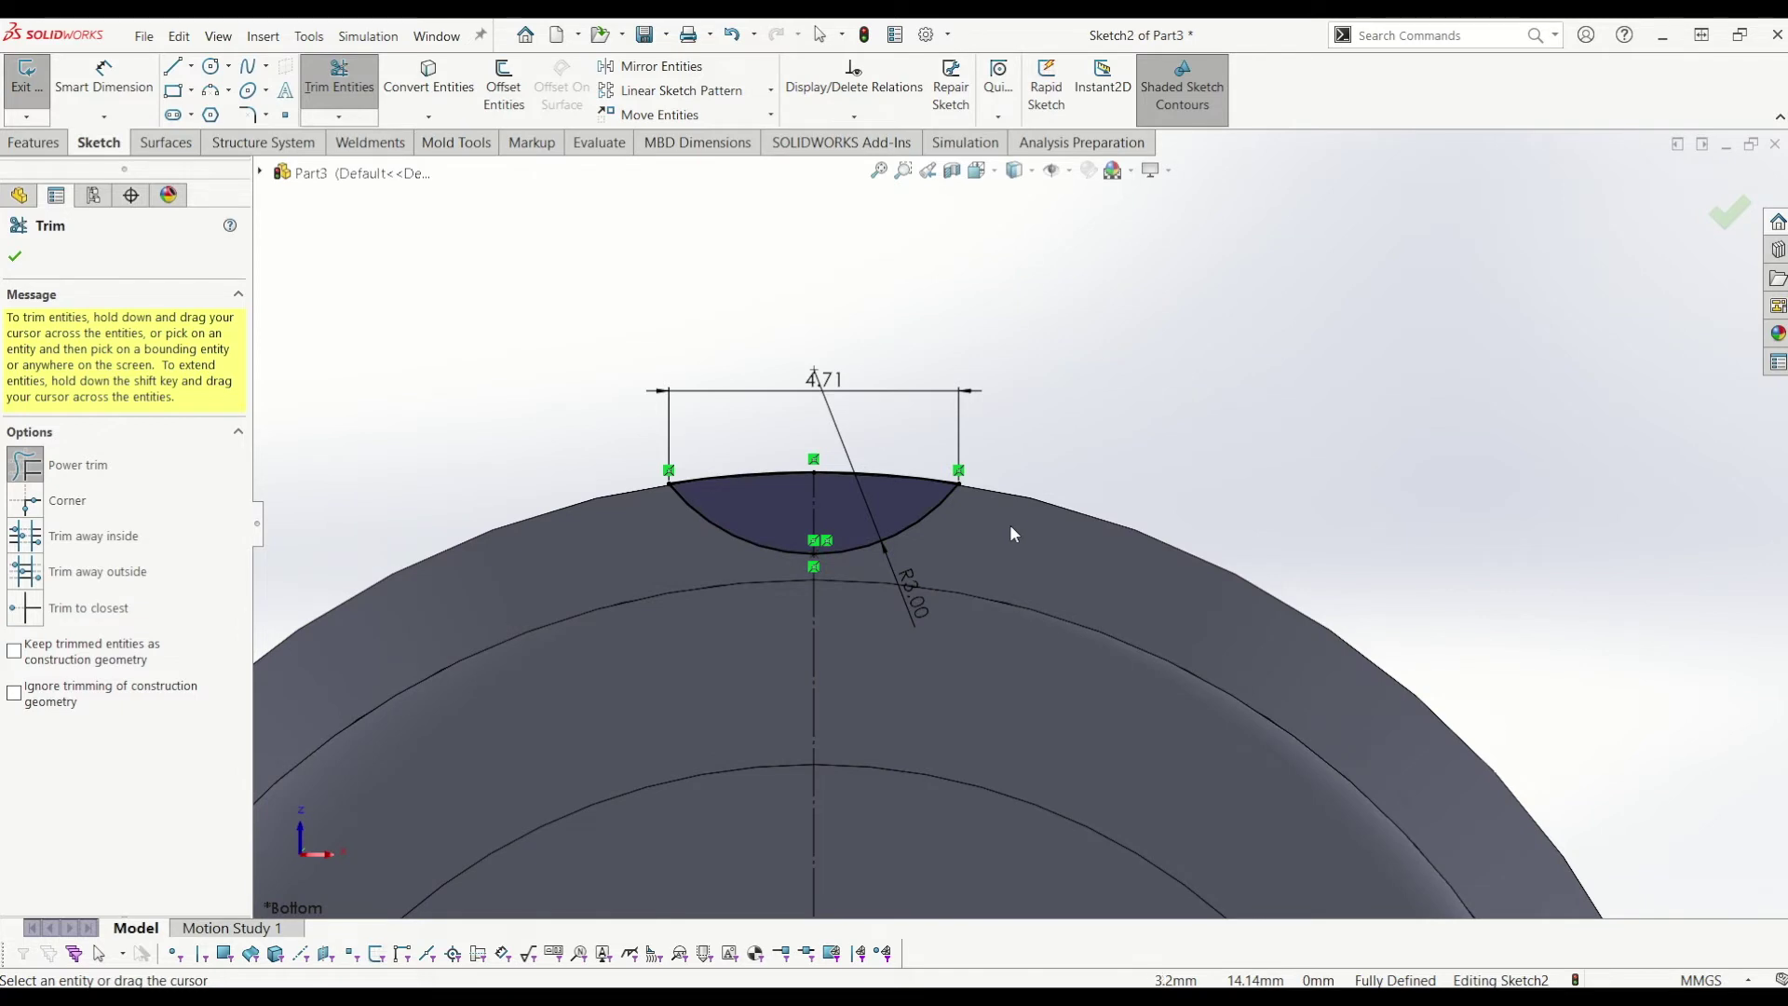
Step: Exit the notch sketch and cut-extrude its profile blind 10 mm through the rim of the revolved body
{"action": "scroll", "coordinate": [889, 524], "scroll_direction": "up", "scroll_amount": 3}
{"action": "scroll", "coordinate": [828, 550], "scroll_direction": "down", "scroll_amount": 3}
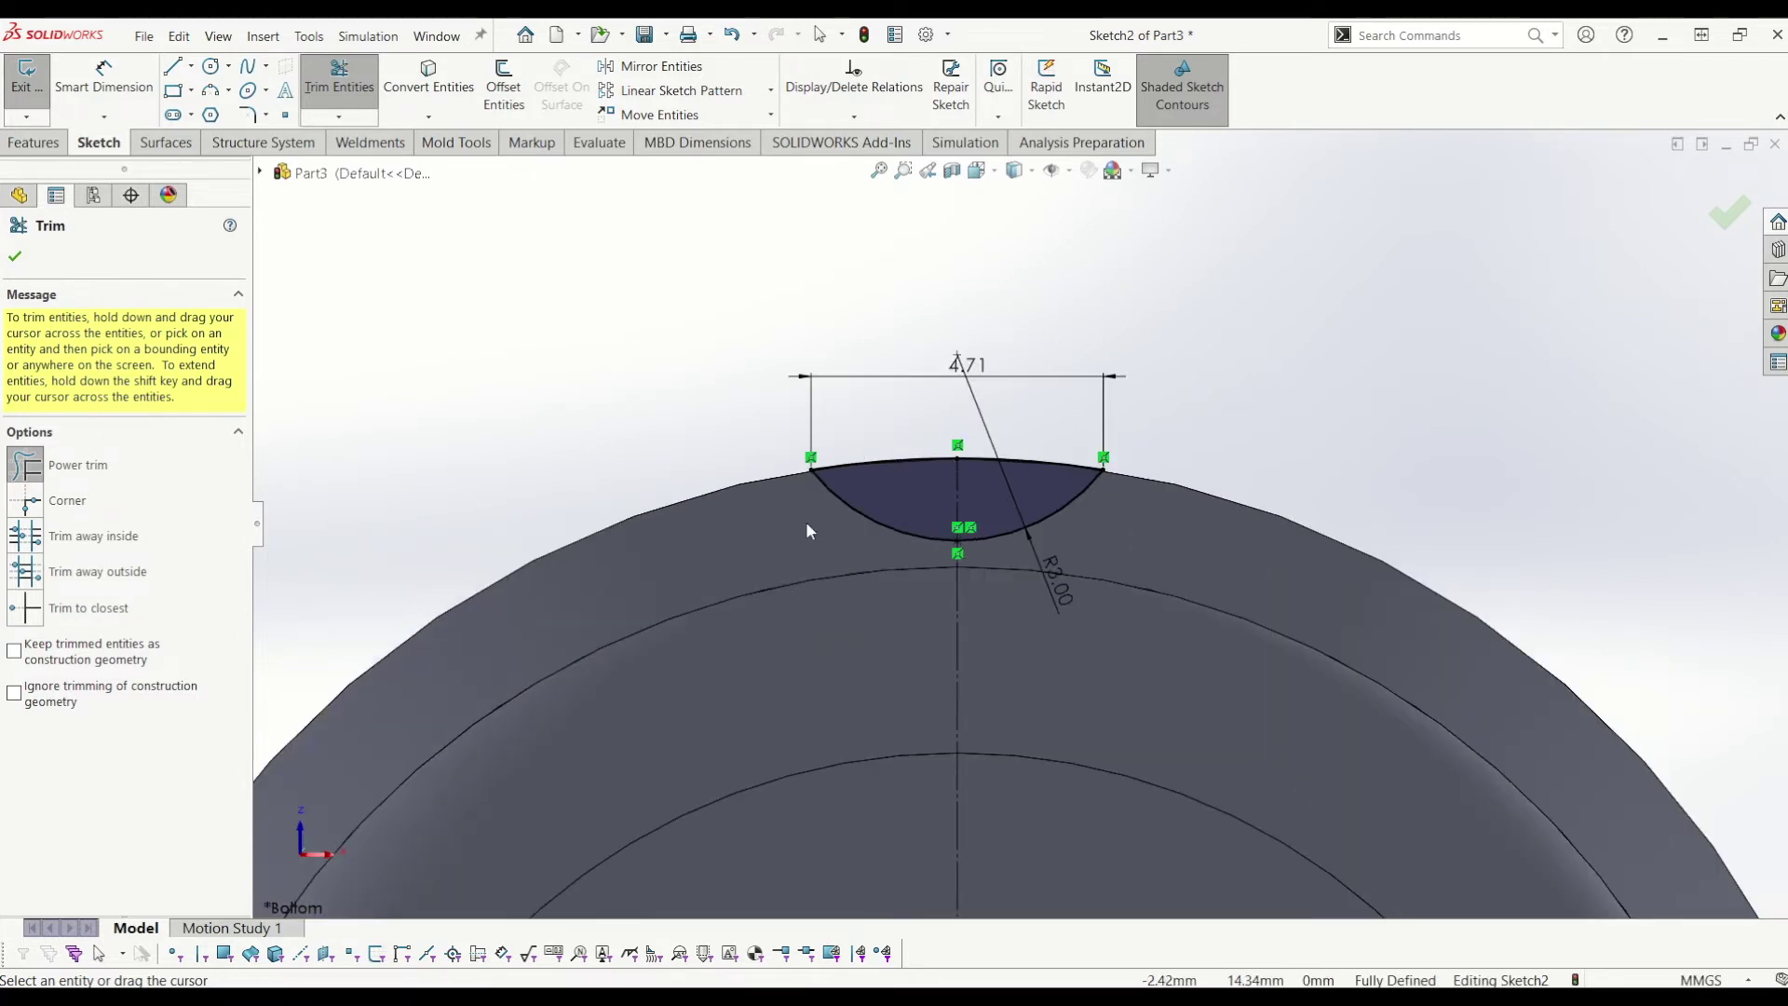
{"action": "left_click", "coordinate": [1729, 212]}
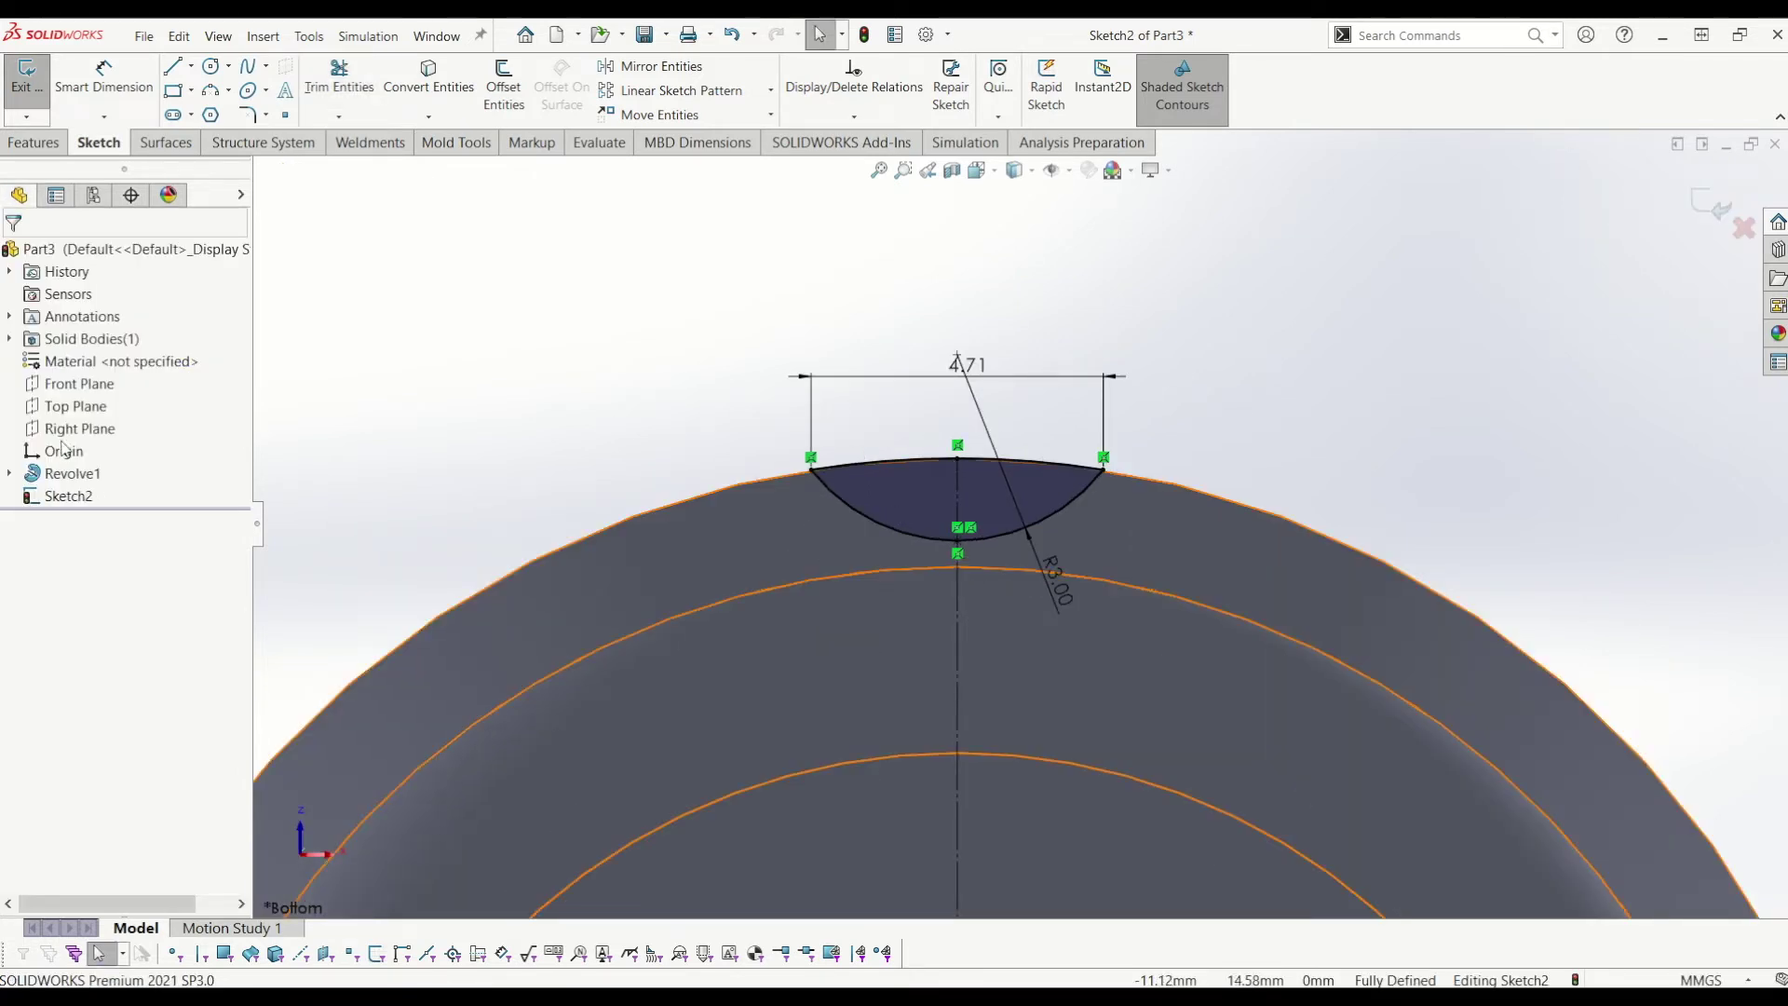
{"action": "left_click", "coordinate": [1721, 205]}
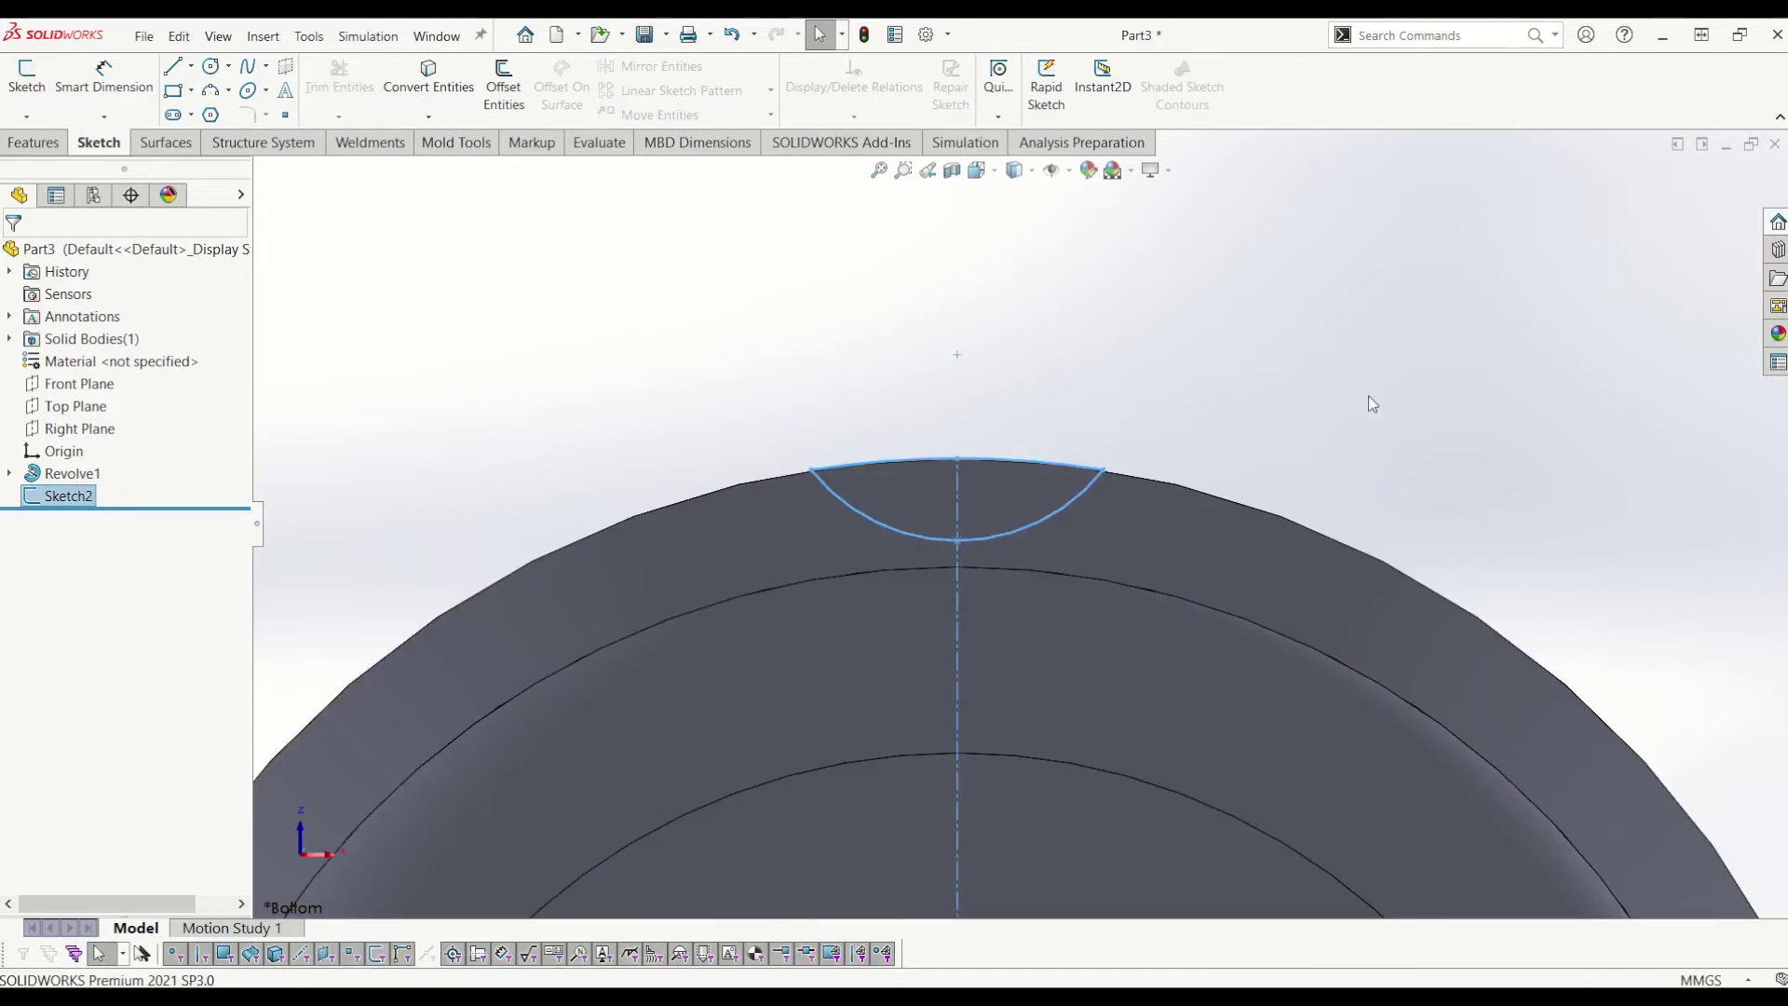
{"action": "left_click", "coordinate": [35, 144]}
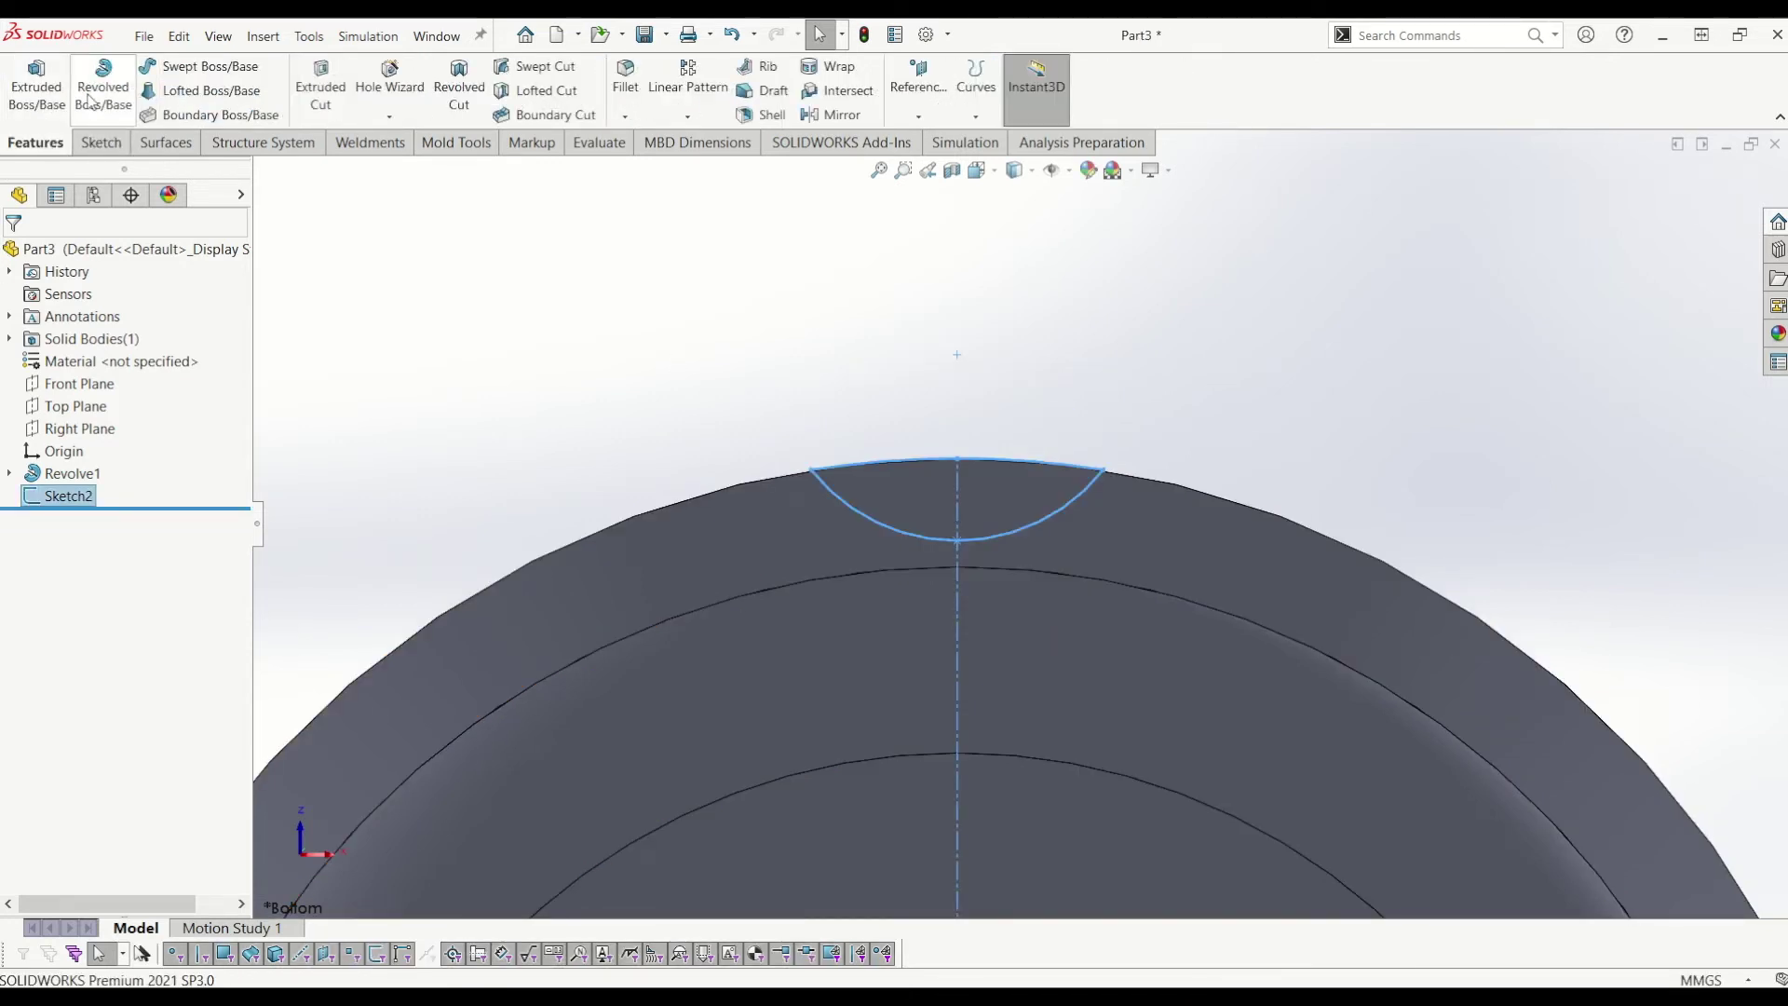
{"action": "left_click", "coordinate": [320, 87]}
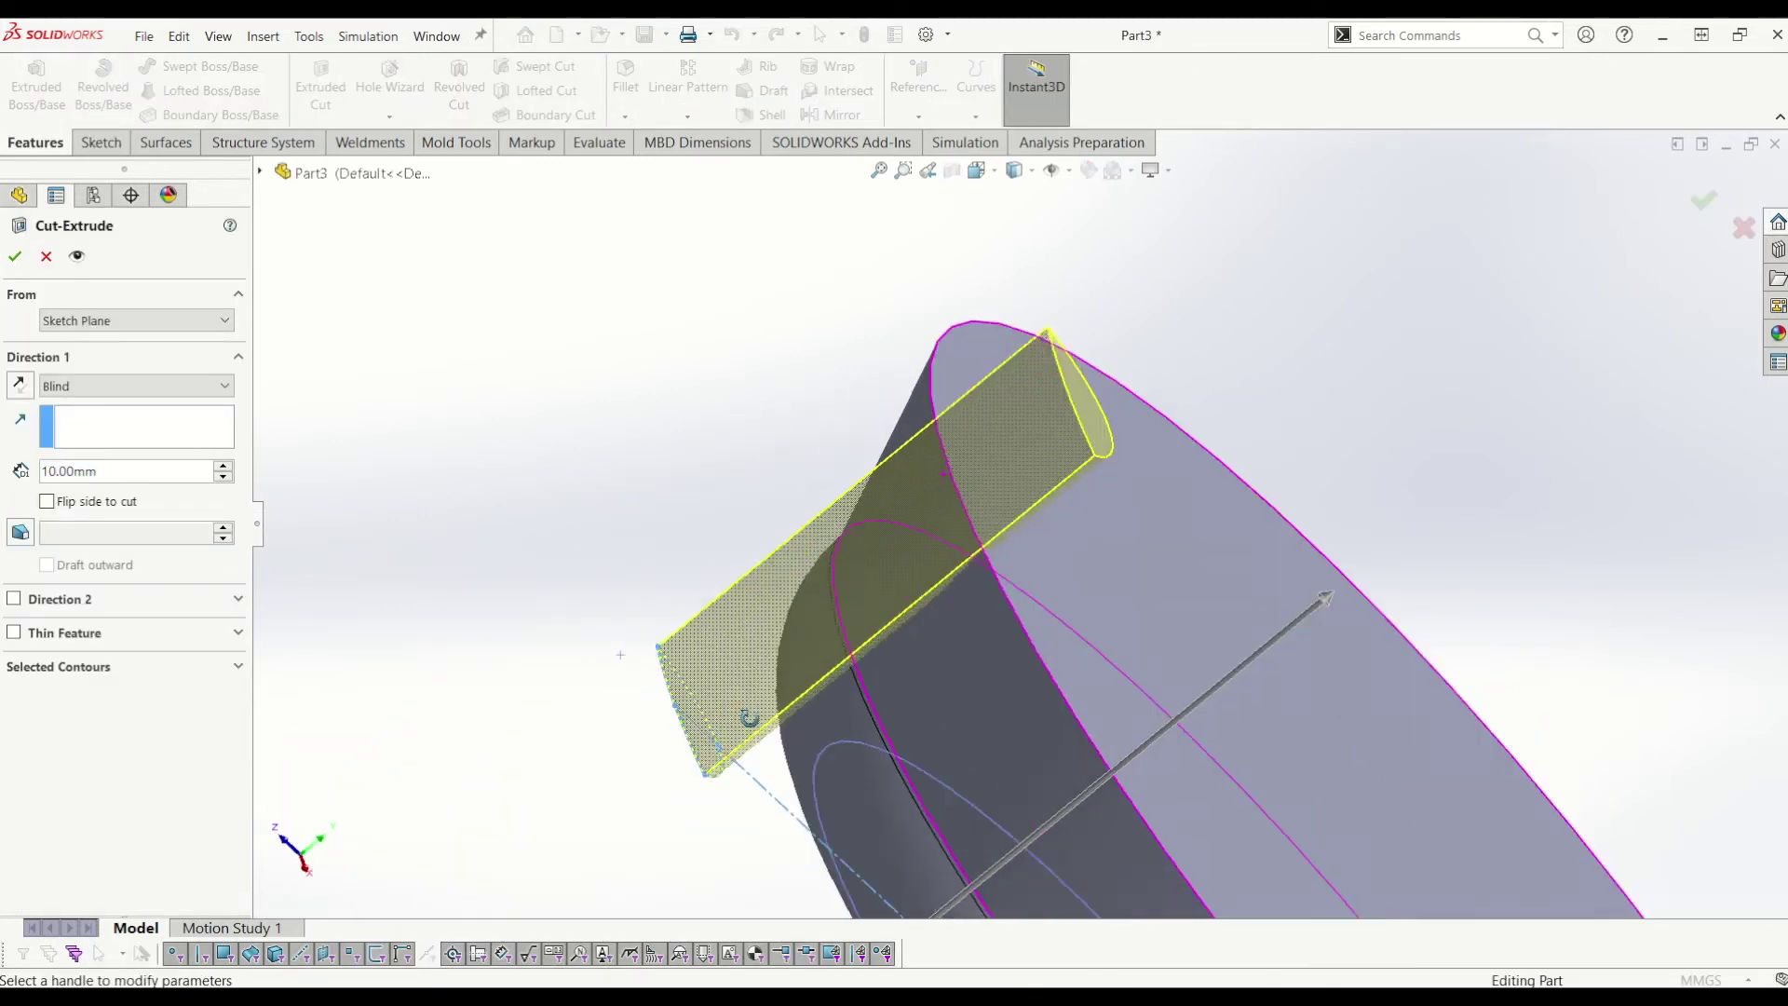
{"action": "left_click", "coordinate": [15, 256]}
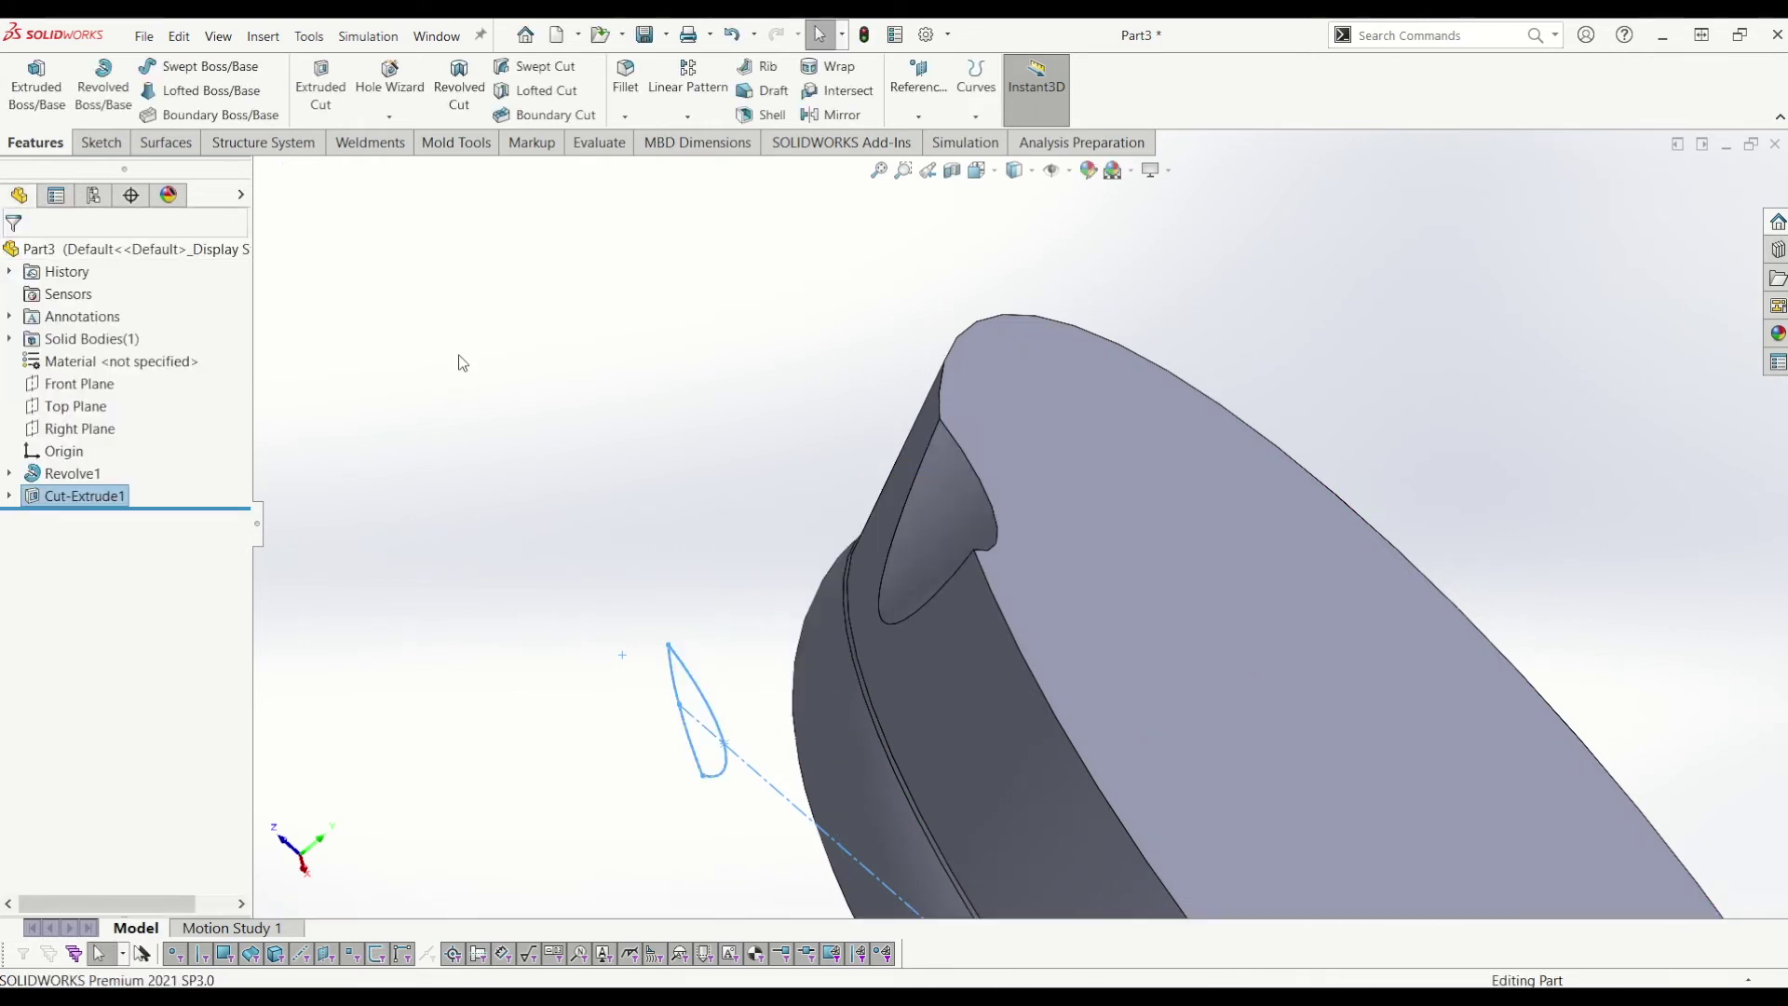
Step: Turn on the display of temporary axes for the part
{"action": "middle_click_drag", "start_coordinate": [633, 652], "coordinate": [1072, 506]}
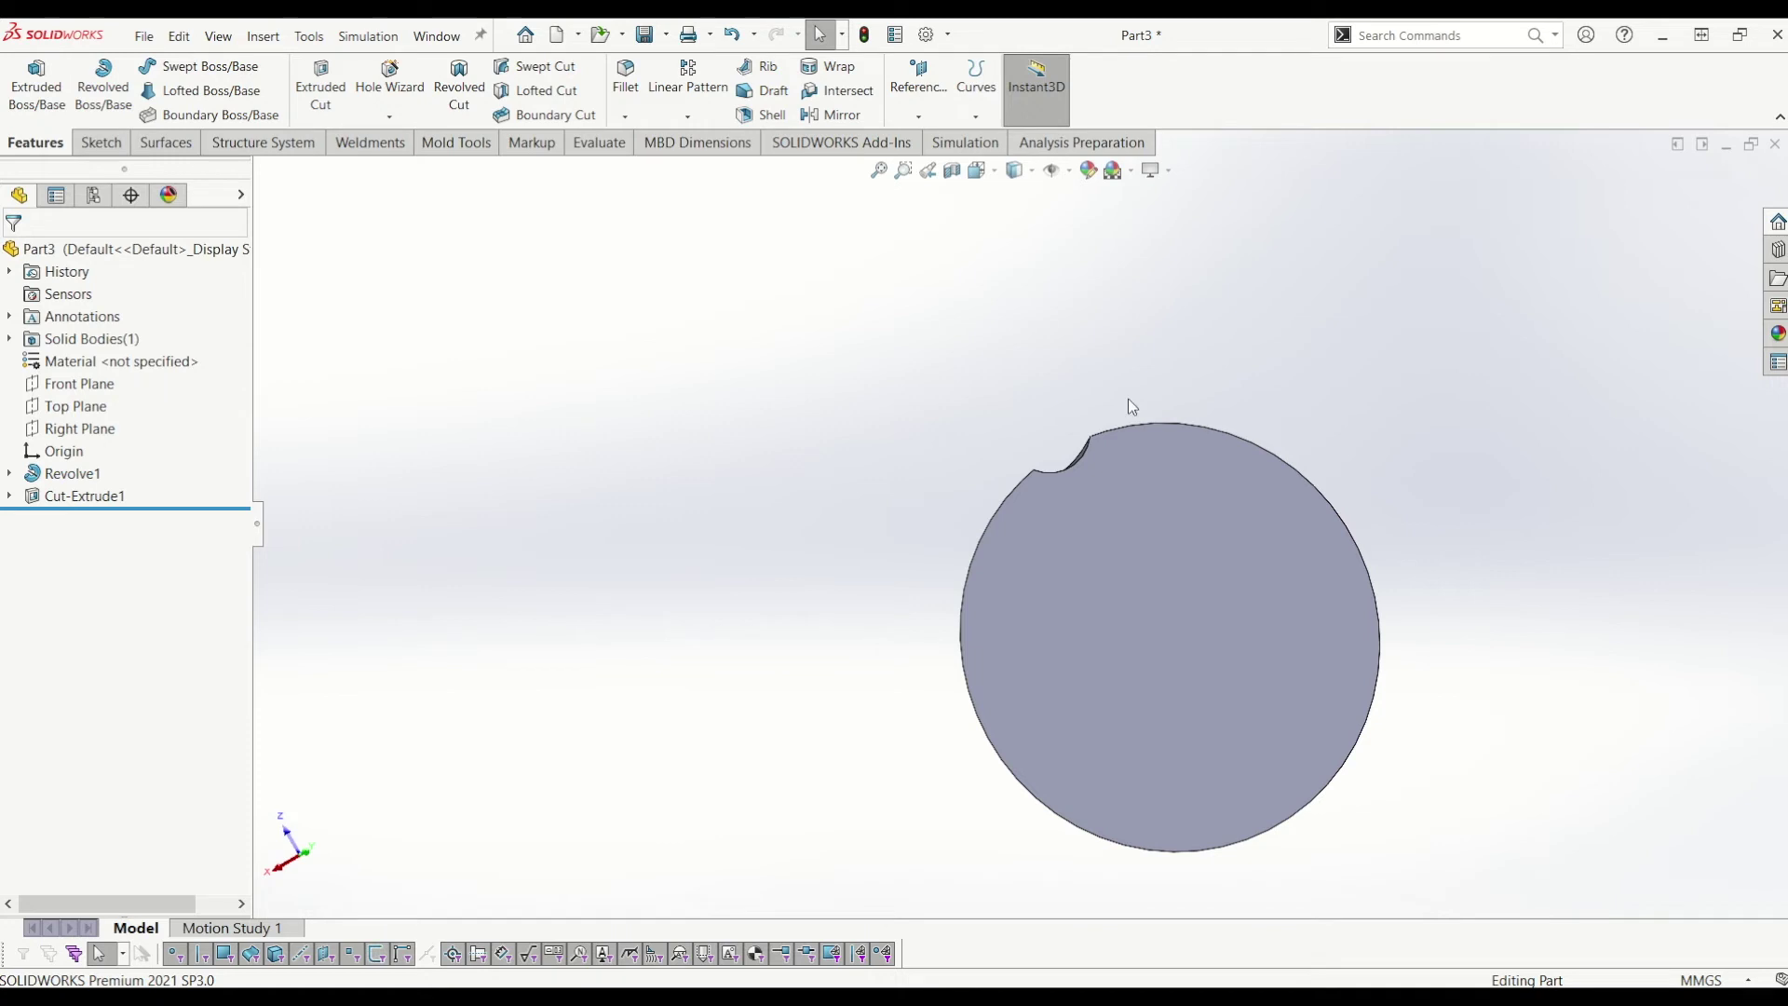
{"action": "middle_click_drag", "start_coordinate": [1130, 490], "coordinate": [1329, 502]}
{"action": "left_click", "coordinate": [1083, 511]}
{"action": "key", "text": "Escape"}
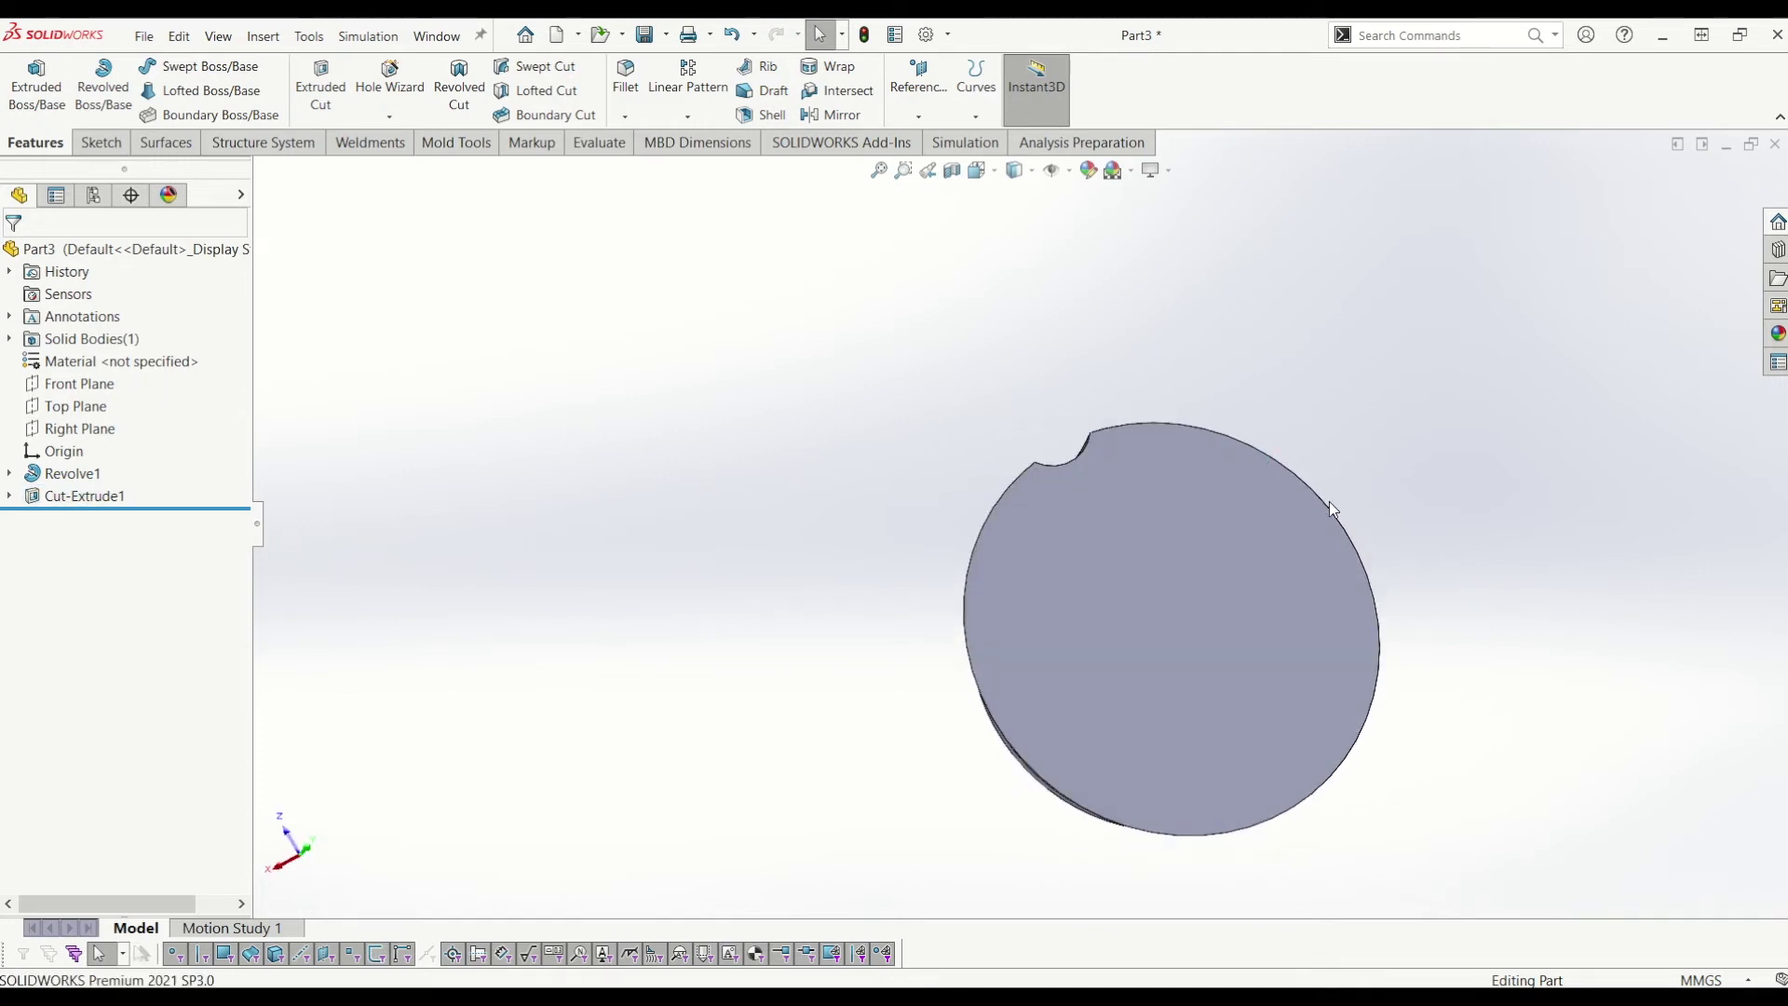
{"action": "left_click", "coordinate": [223, 43]}
{"action": "mouse_move", "coordinate": [443, 217]}
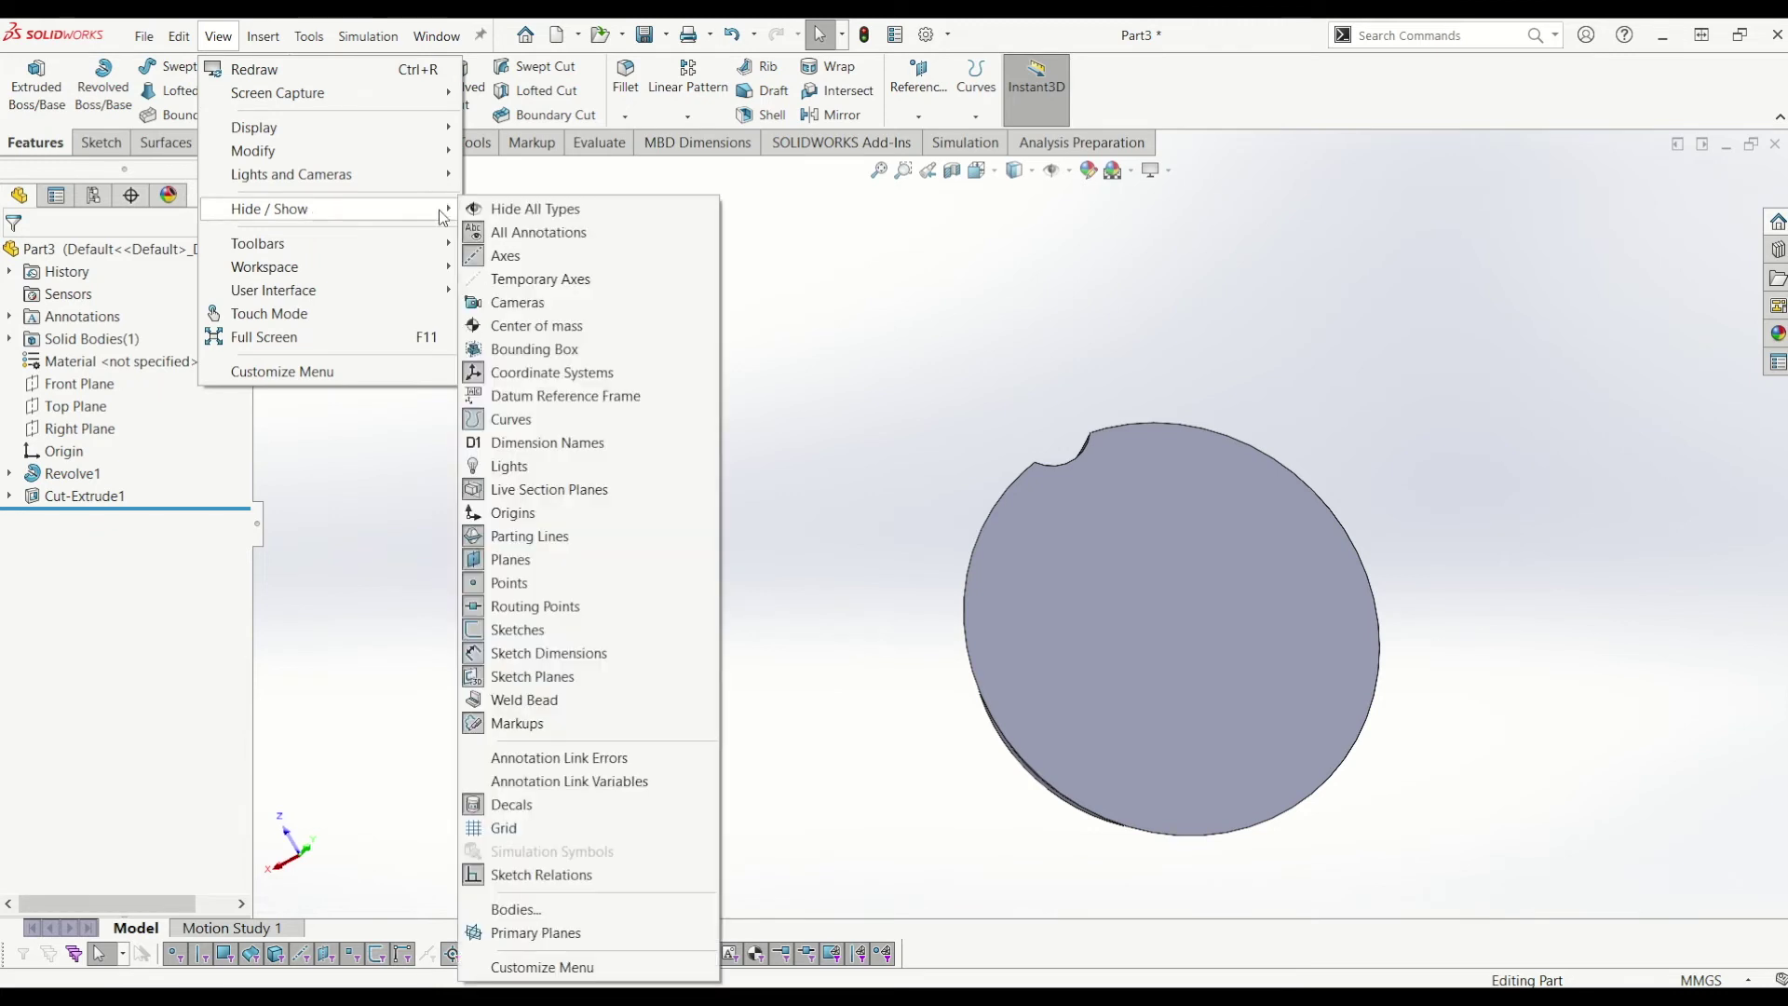
{"action": "left_click", "coordinate": [926, 362]}
{"action": "middle_click_drag", "start_coordinate": [925, 361], "coordinate": [943, 479]}
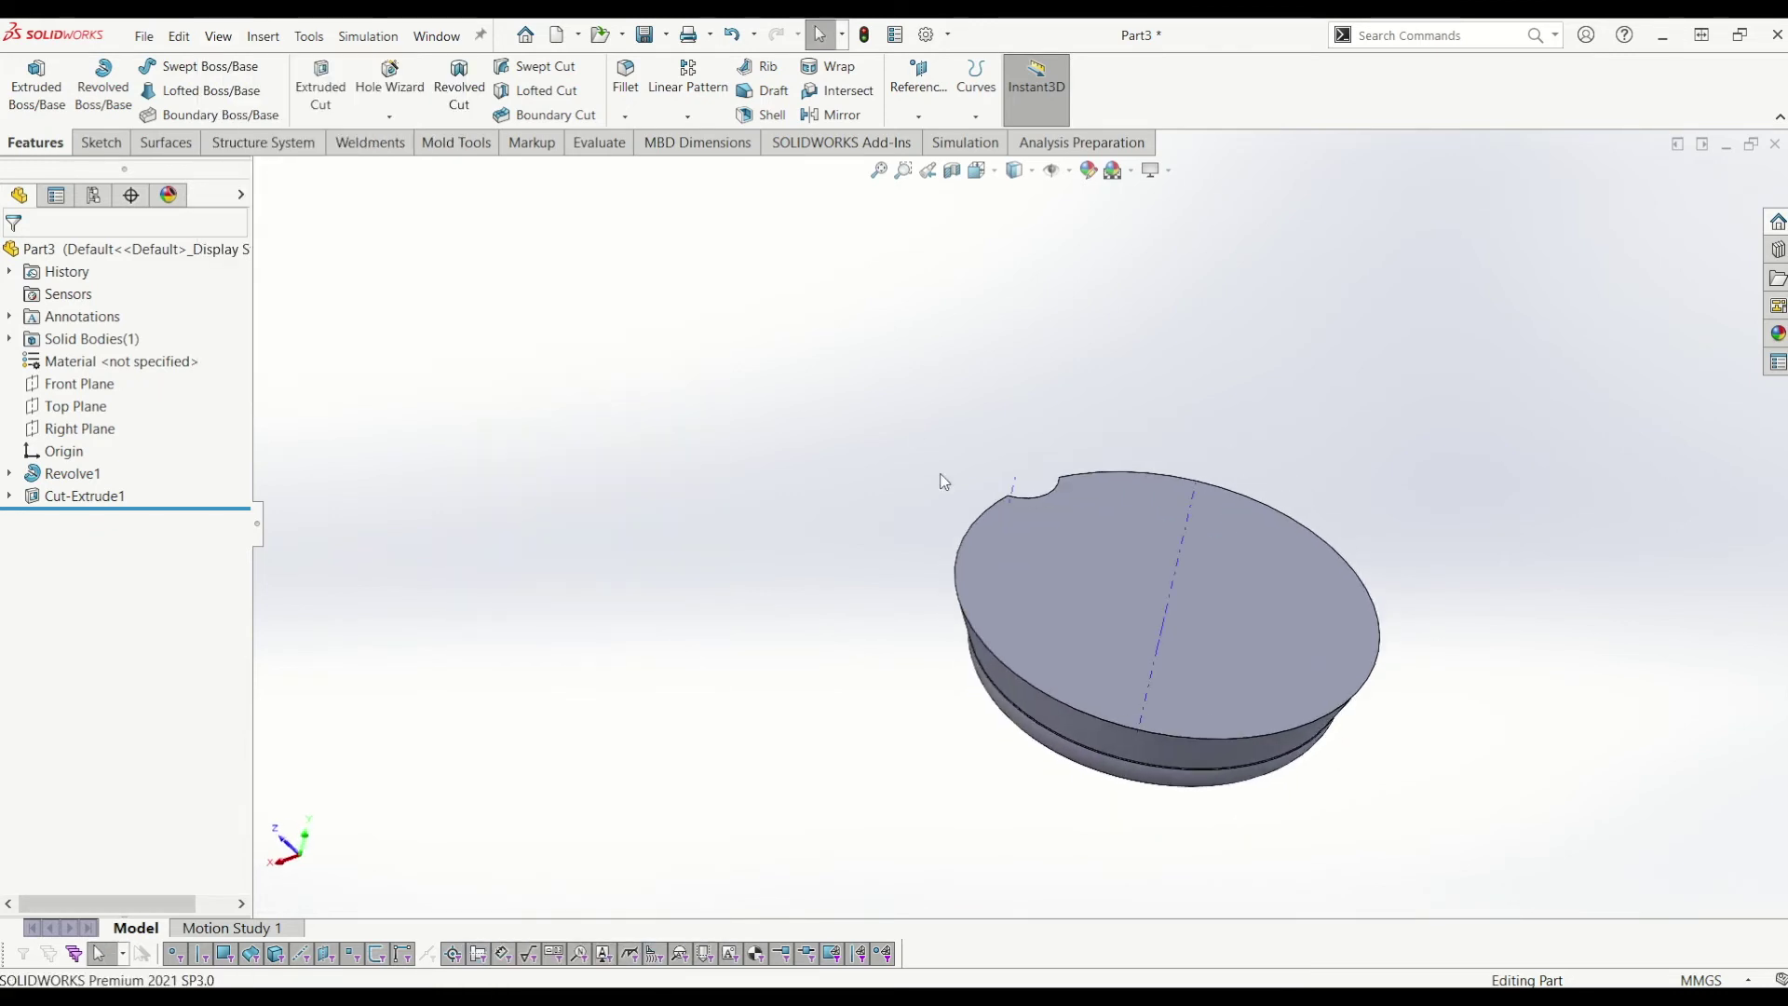
Step: Start a circular pattern with the revolved body's central temporary axis as its direction reference
{"action": "left_click", "coordinate": [697, 116]}
{"action": "left_click", "coordinate": [697, 118]}
{"action": "left_click", "coordinate": [697, 120]}
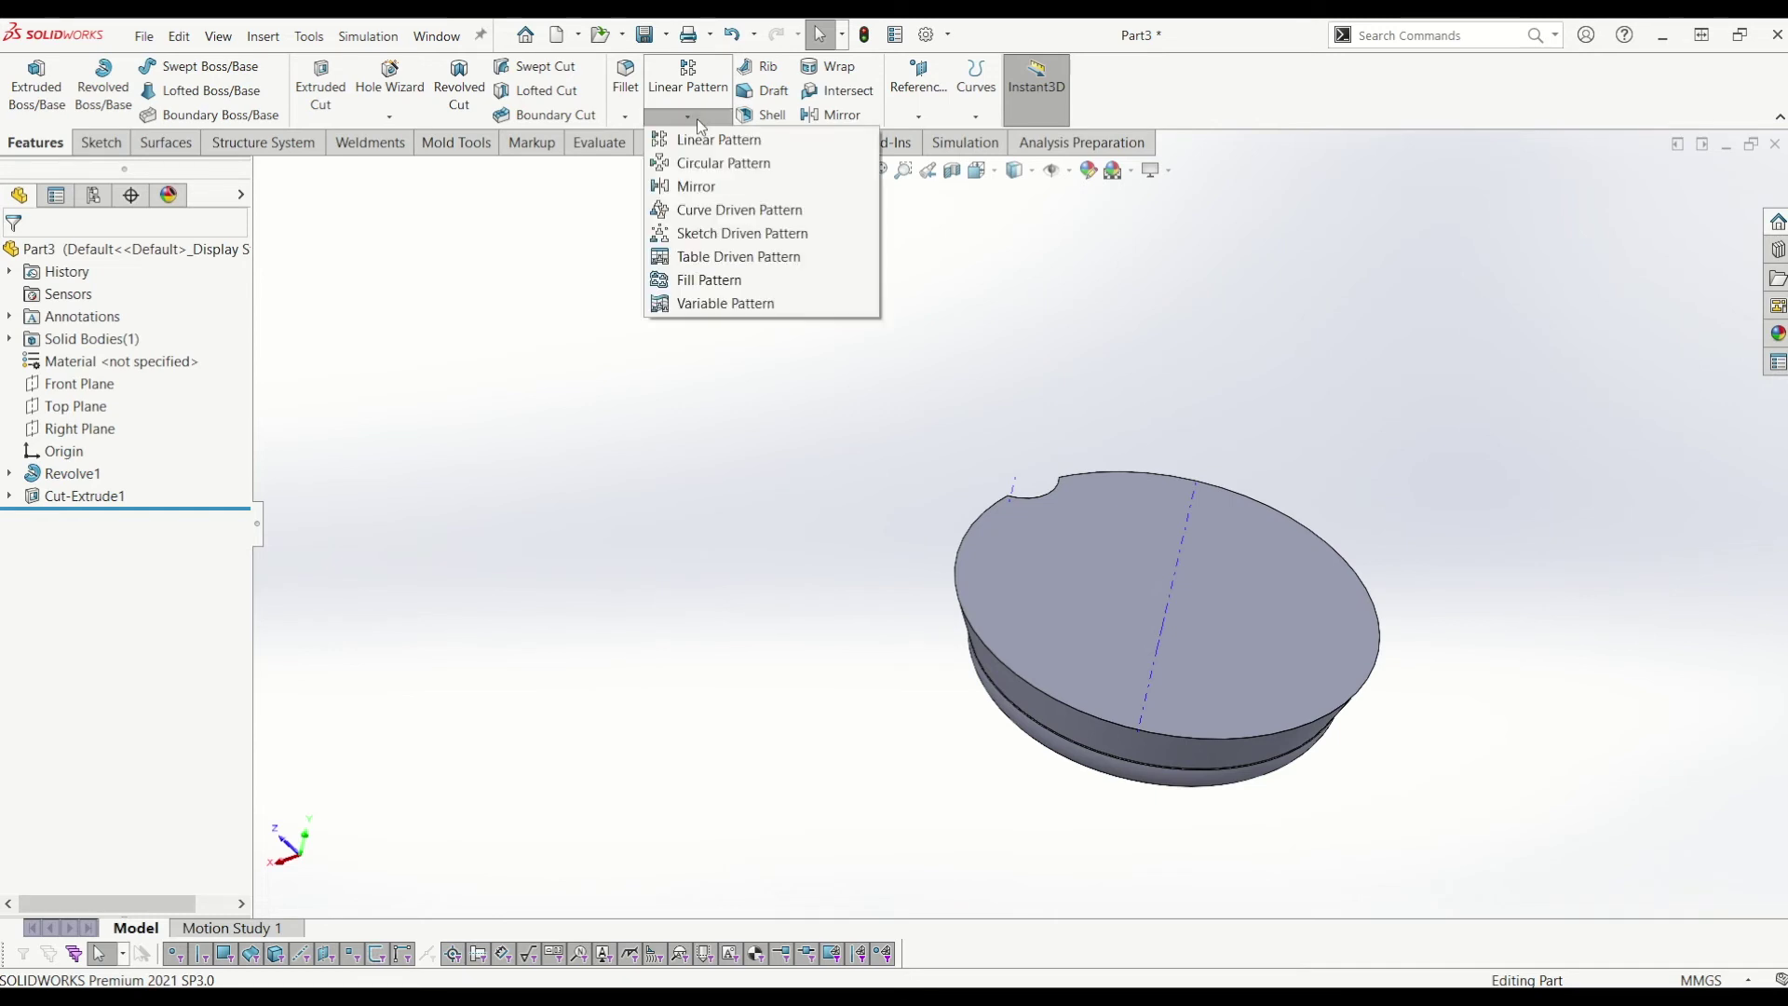
{"action": "left_click", "coordinate": [723, 165]}
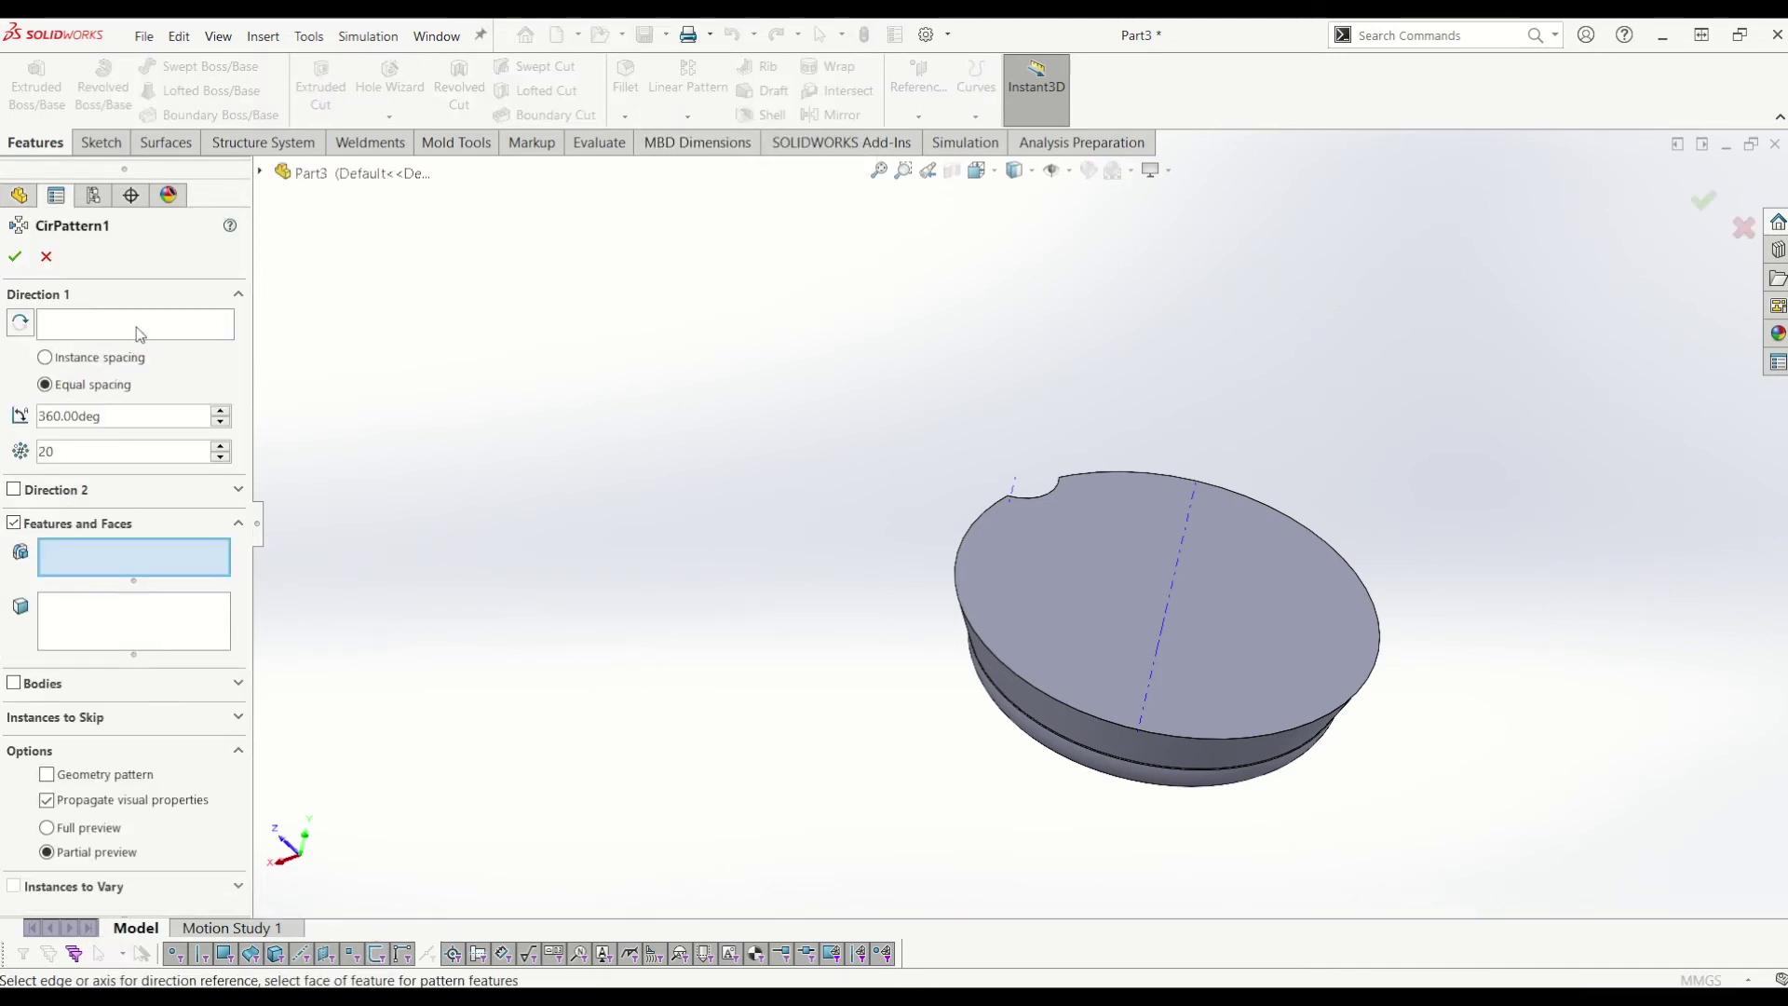
{"action": "left_click", "coordinate": [136, 326]}
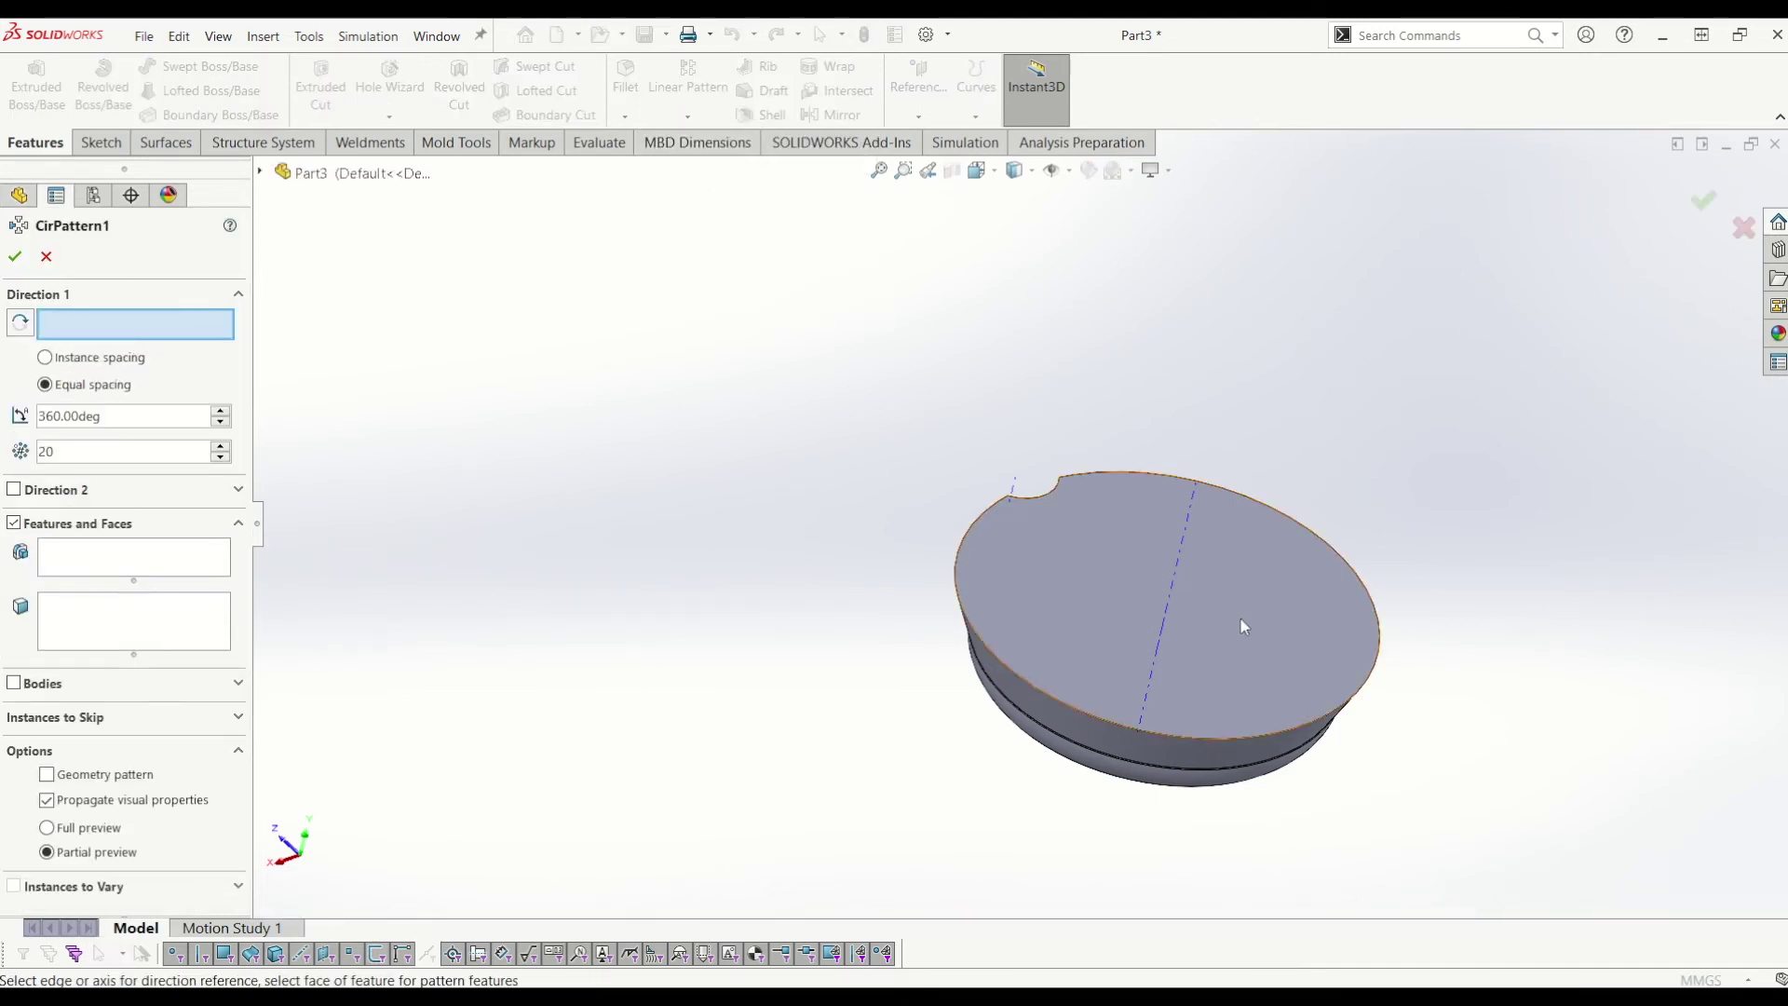
{"action": "left_click", "coordinate": [1169, 587]}
{"action": "middle_click_drag", "start_coordinate": [1166, 663], "coordinate": [1158, 611]}
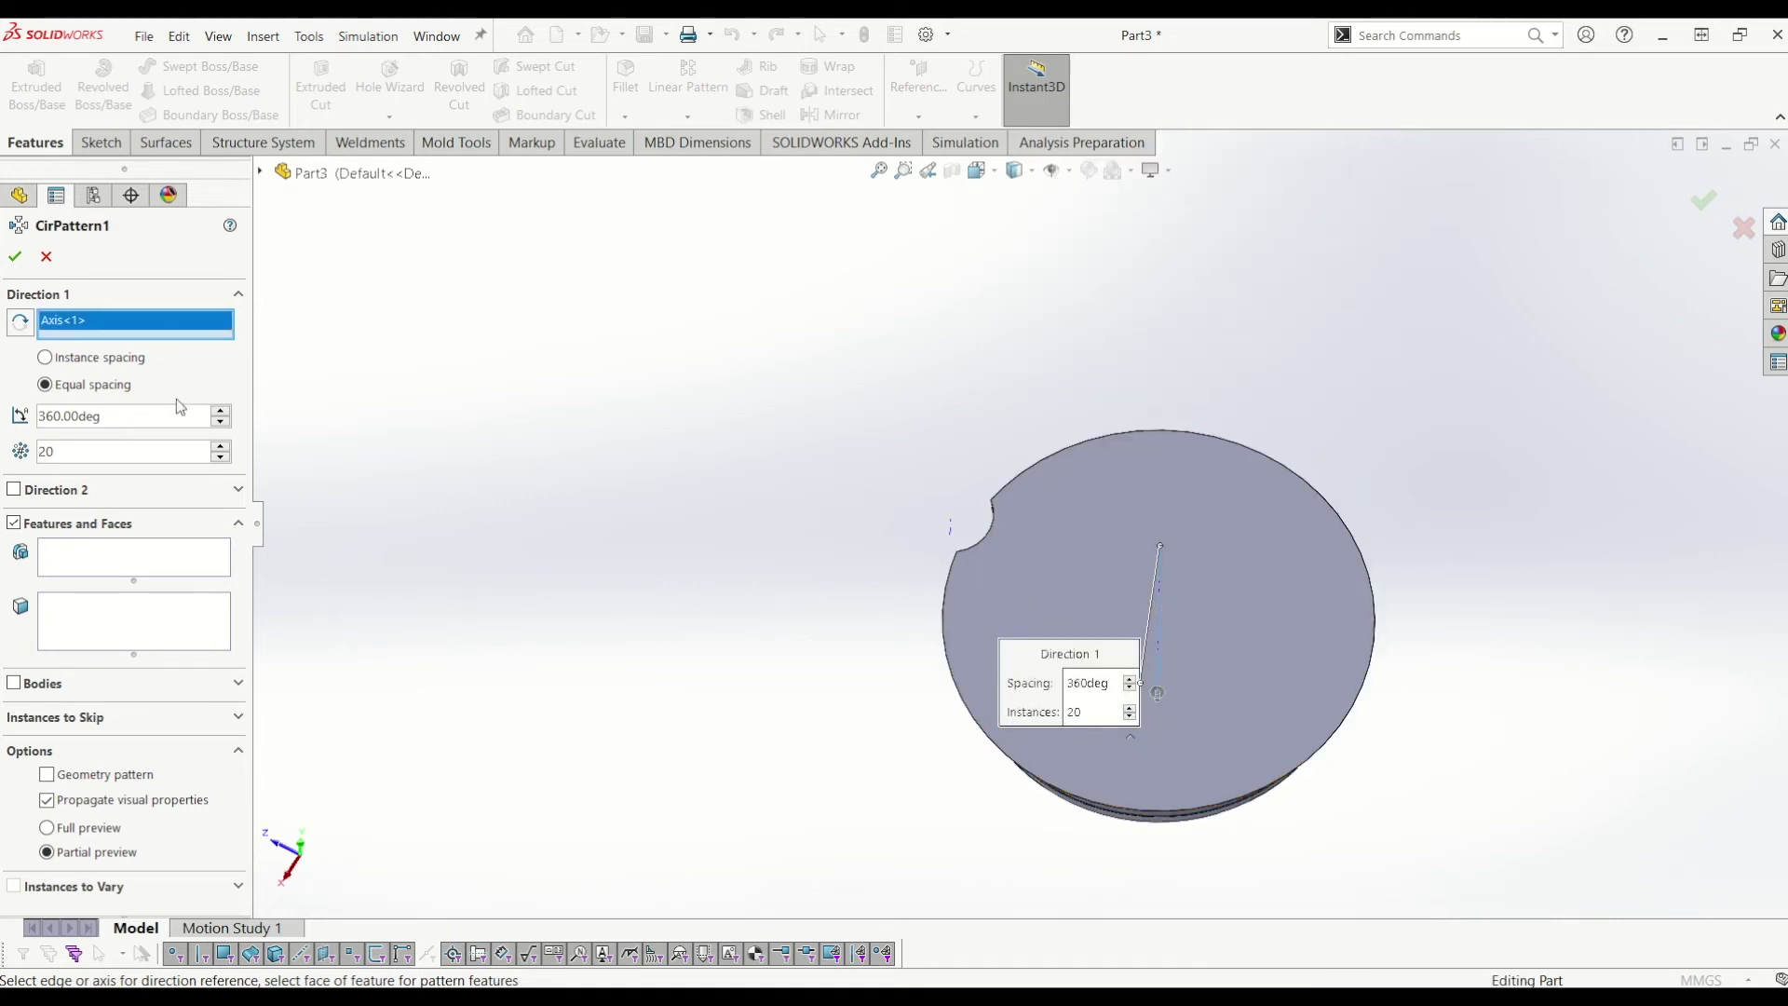
Step: Pattern only the Cut-Extrude1 notch around the axis as 20 equally spaced instances over 360 degrees
{"action": "left_click", "coordinate": [120, 549]}
{"action": "middle_click_drag", "start_coordinate": [847, 499], "coordinate": [504, 216]}
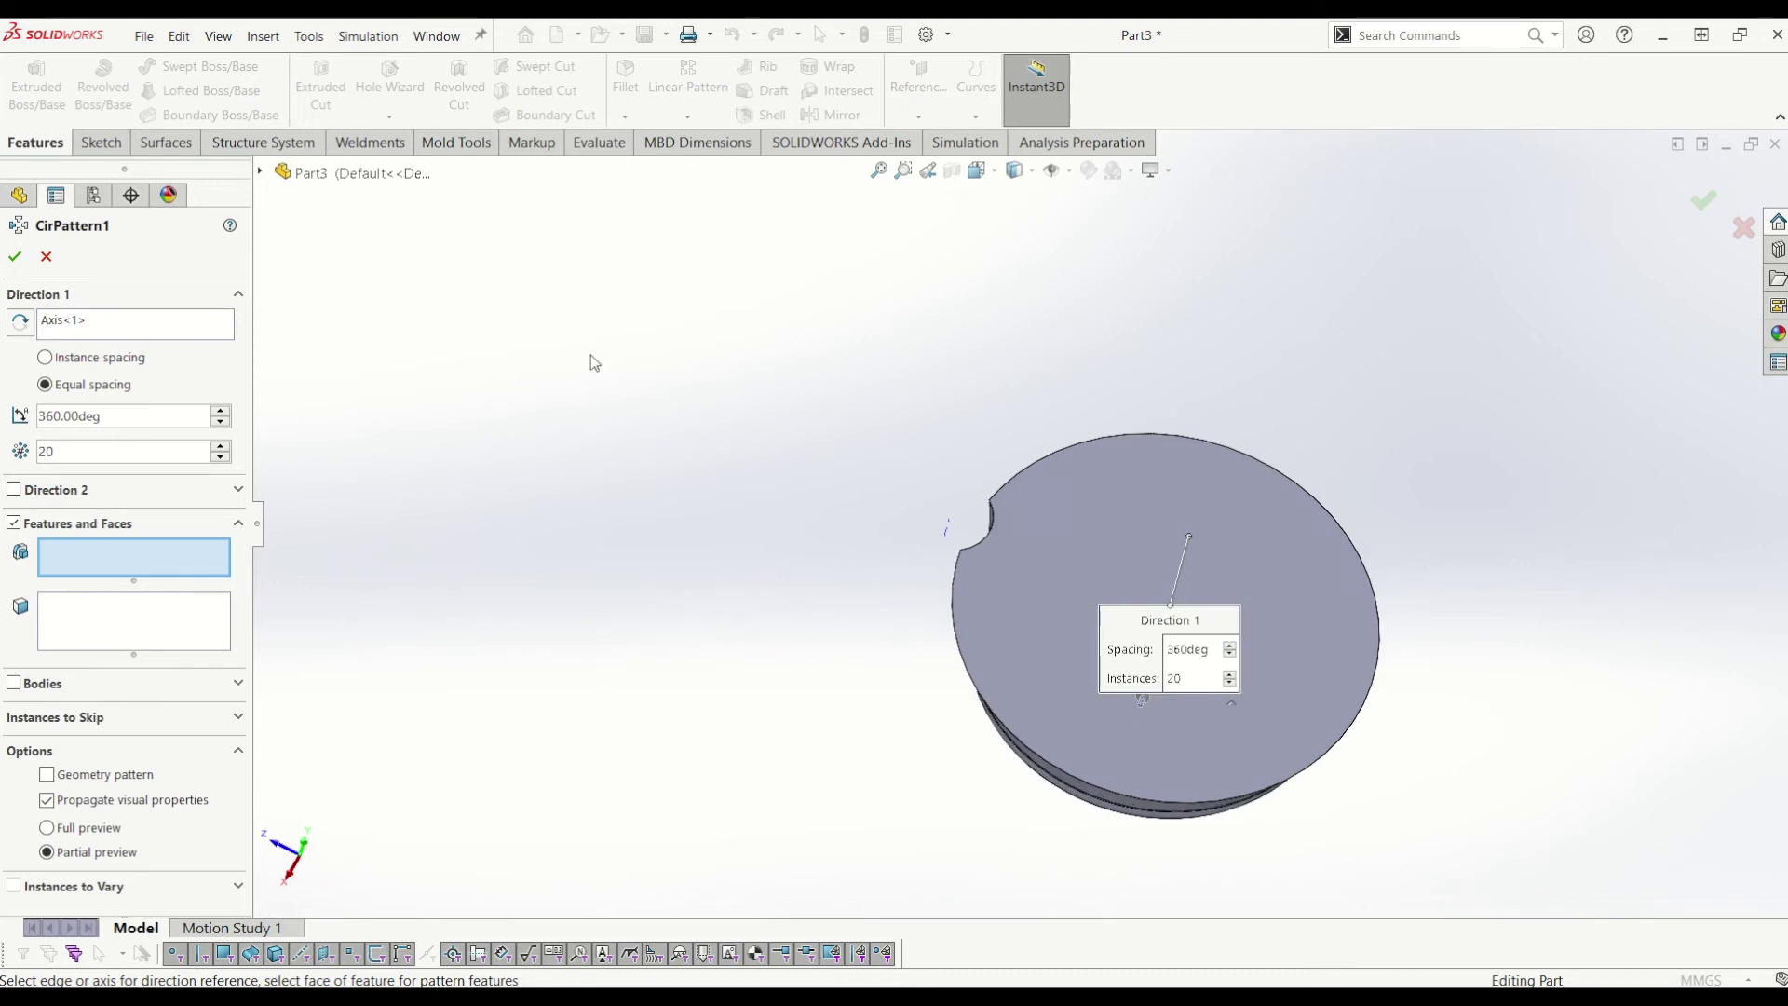
{"action": "middle_click_drag", "start_coordinate": [591, 355], "coordinate": [652, 400]}
{"action": "left_click", "coordinate": [260, 173]}
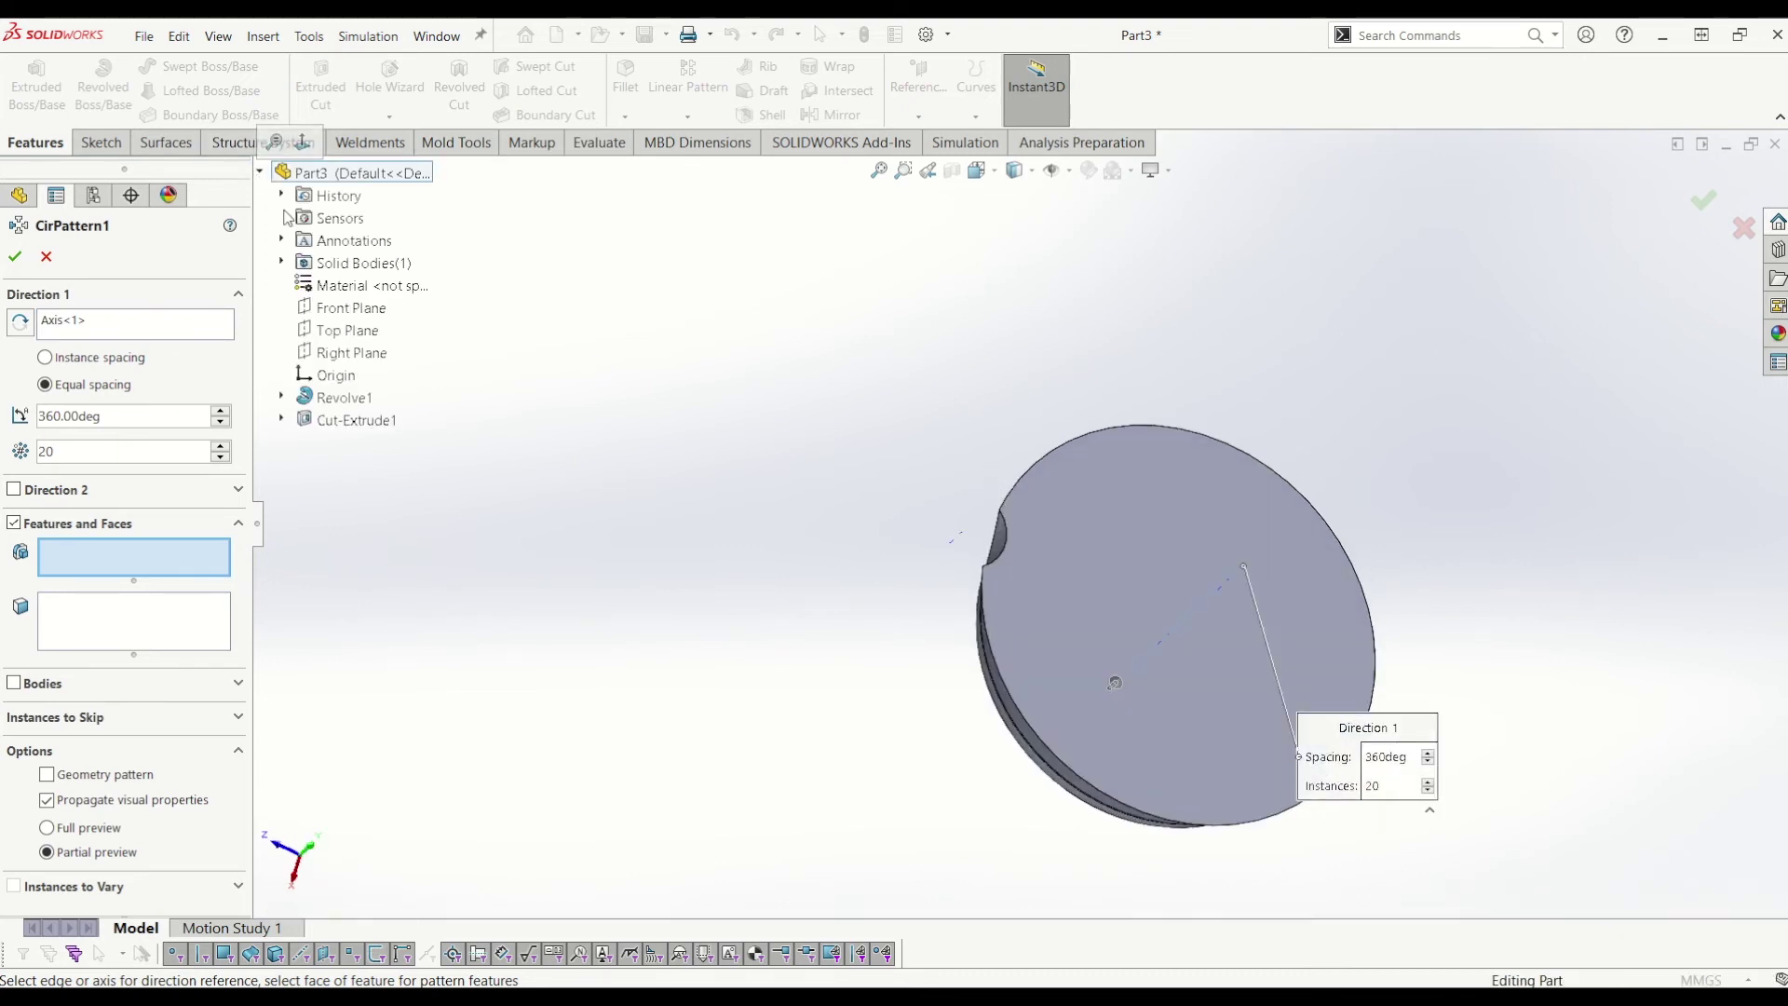
{"action": "left_click", "coordinate": [354, 399]}
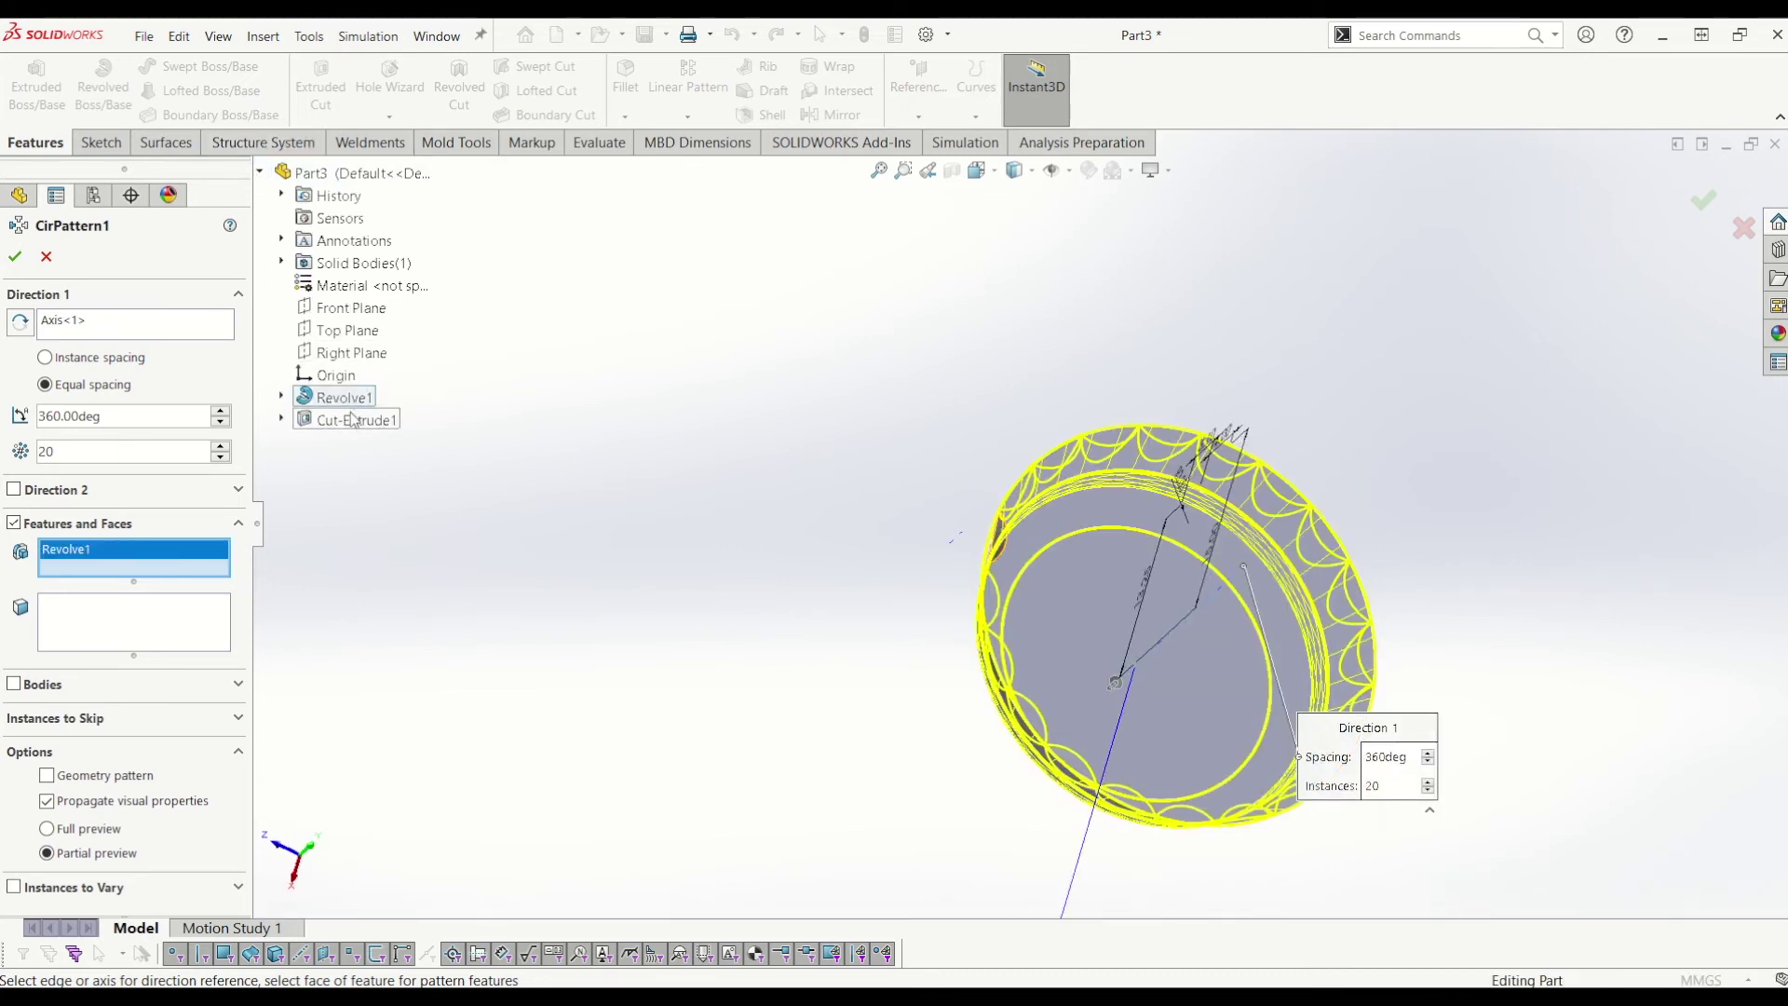
{"action": "left_click", "coordinate": [351, 419]}
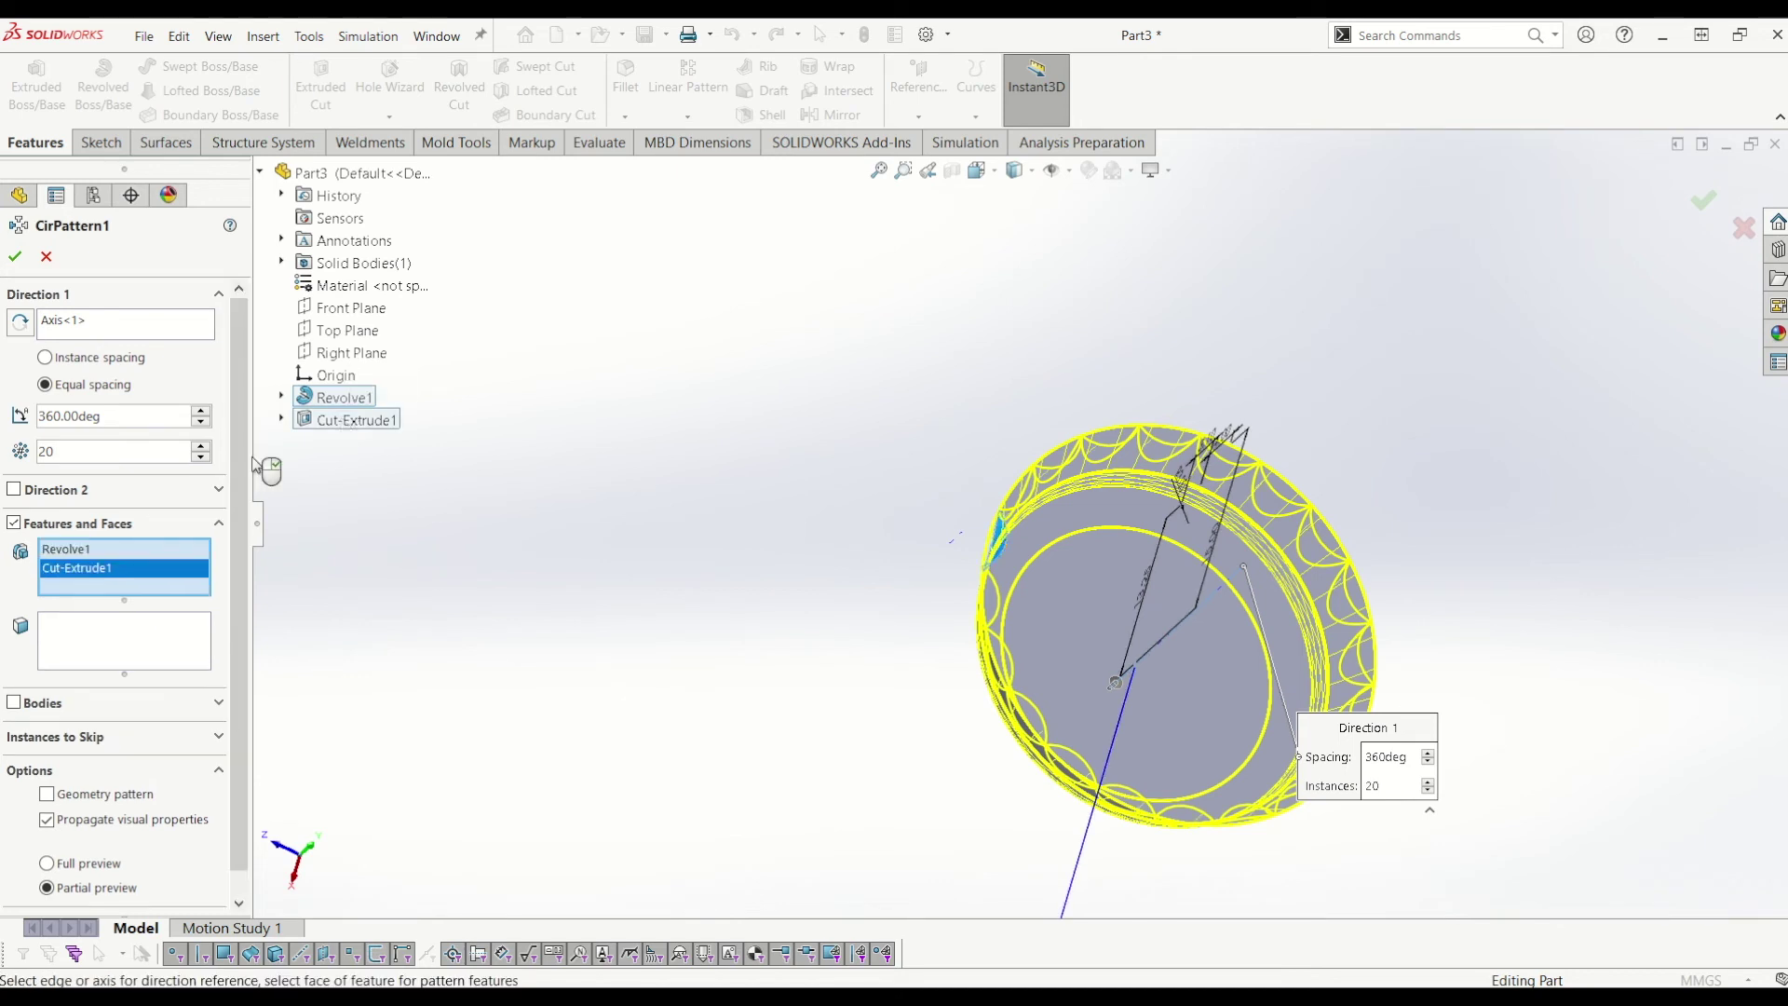
{"action": "right_click", "coordinate": [125, 555]}
{"action": "left_click", "coordinate": [76, 586]}
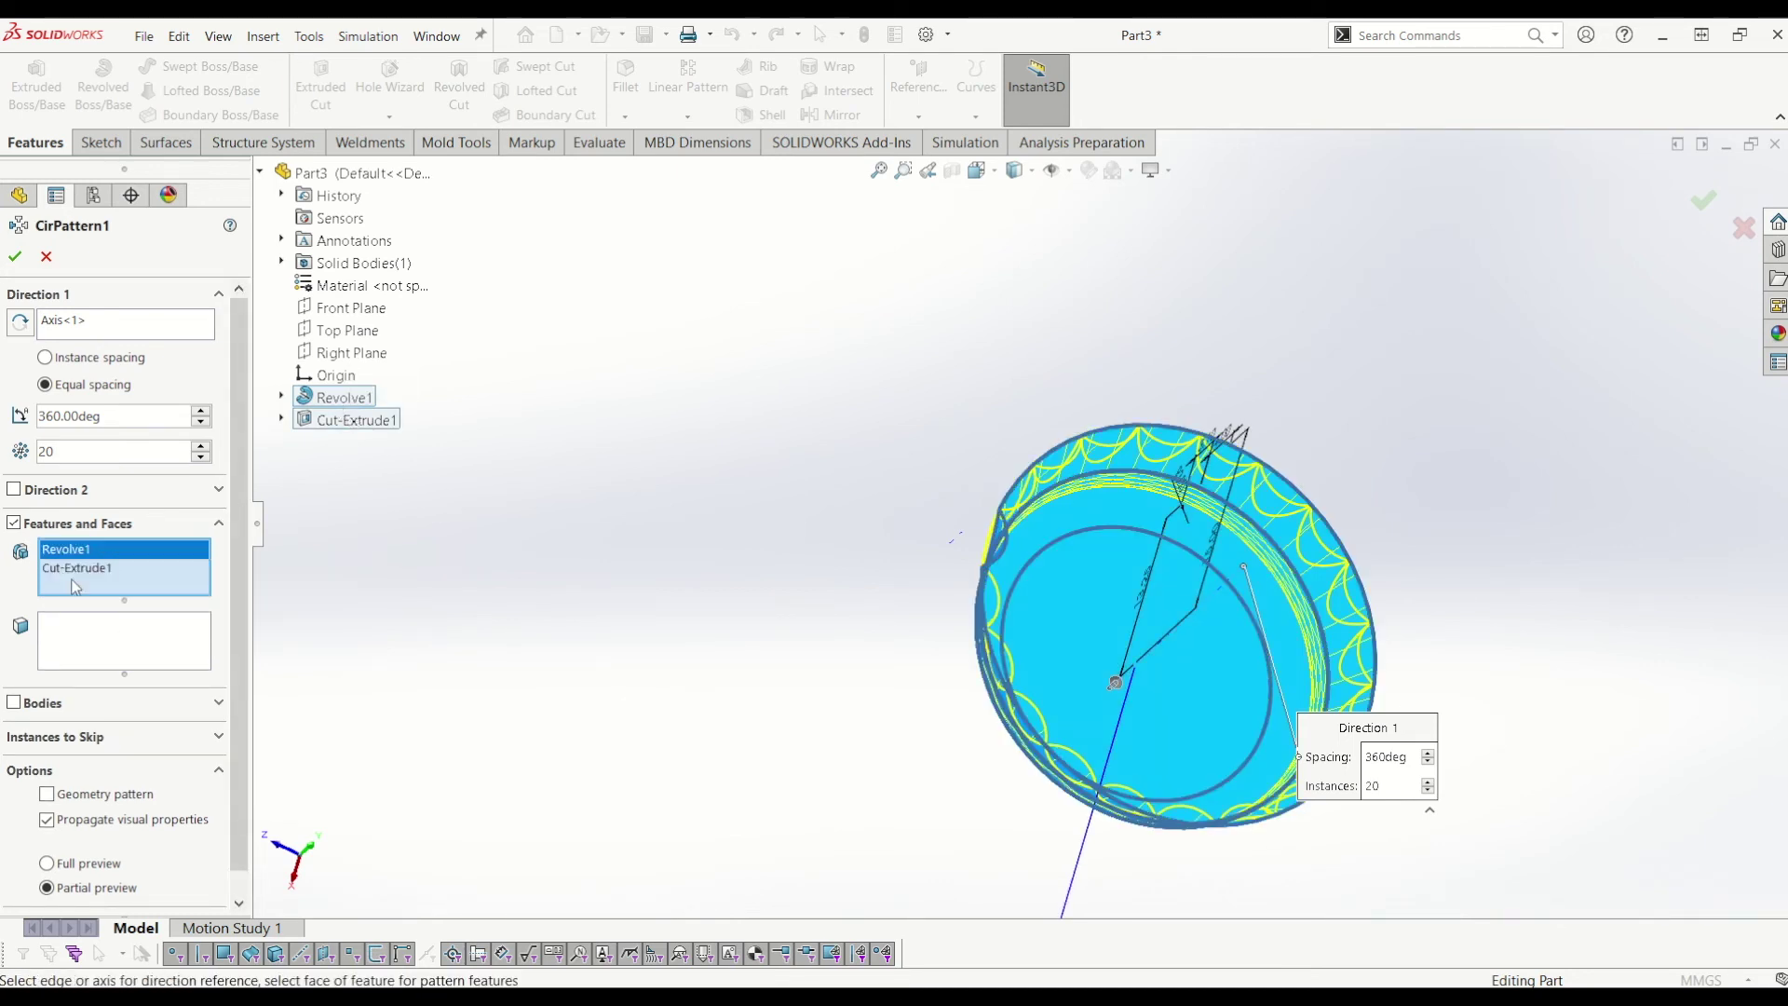
{"action": "right_click", "coordinate": [93, 562]}
{"action": "left_click", "coordinate": [140, 590]}
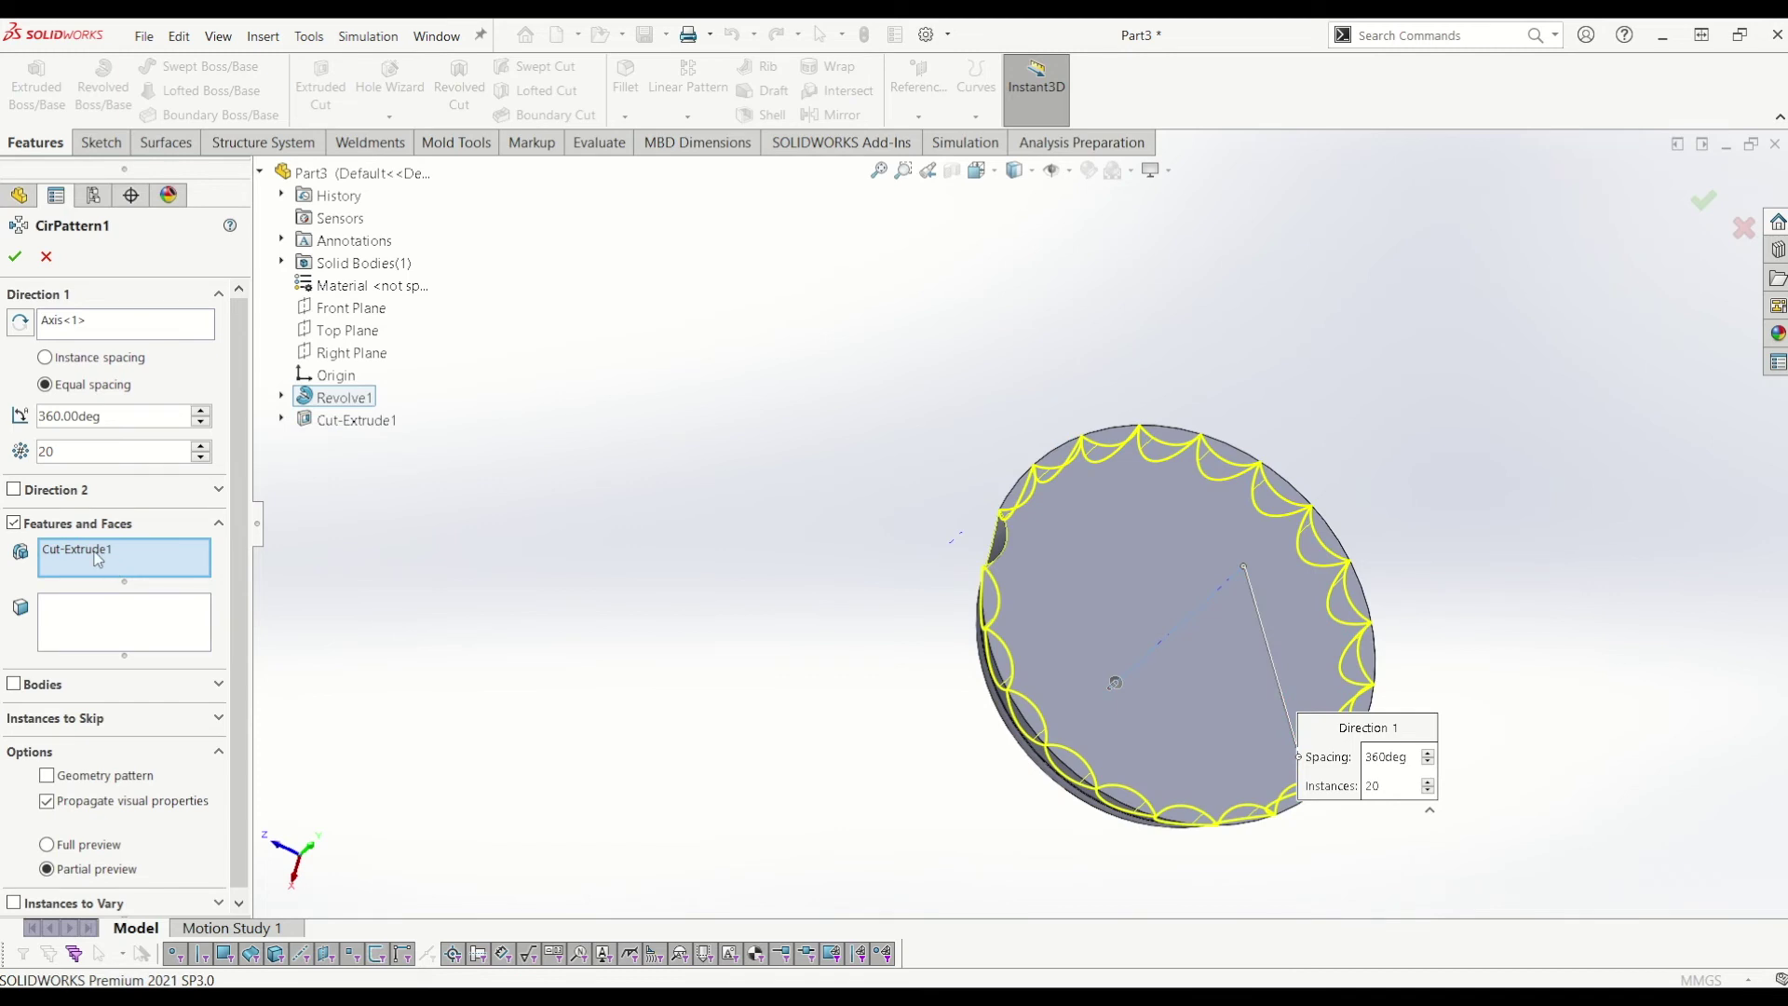
{"action": "middle_click_drag", "start_coordinate": [1169, 526], "coordinate": [1220, 419]}
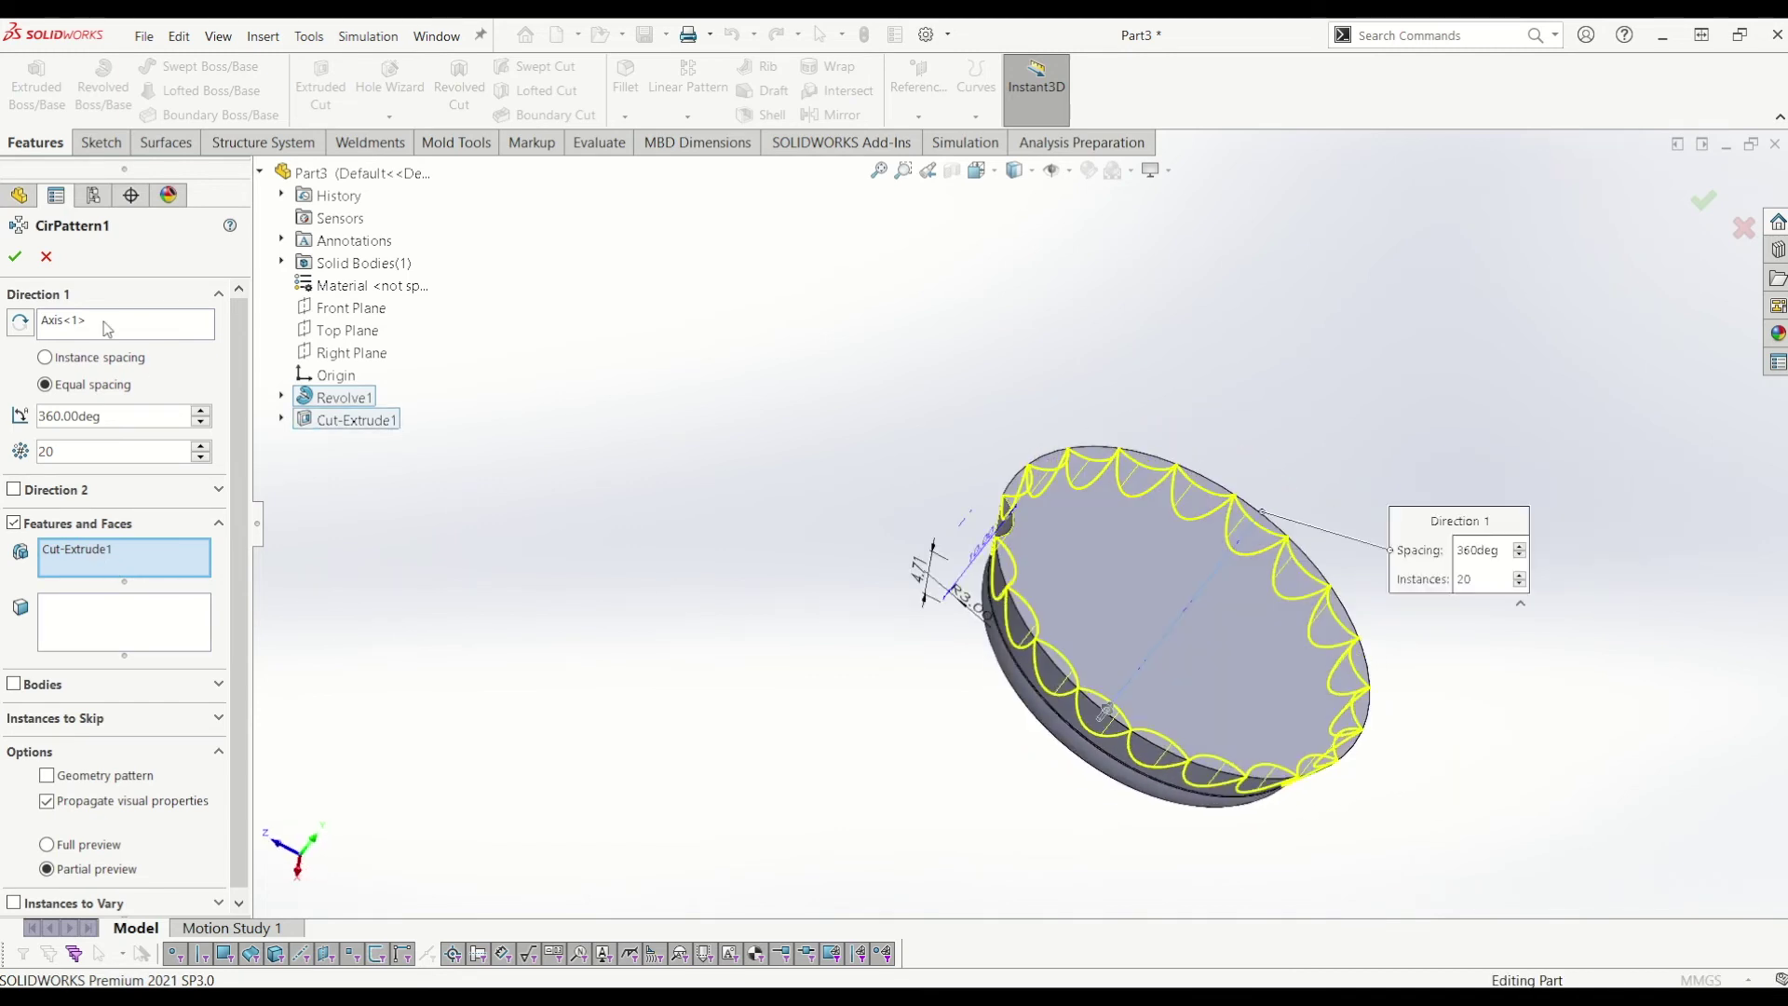
{"action": "left_click", "coordinate": [16, 259]}
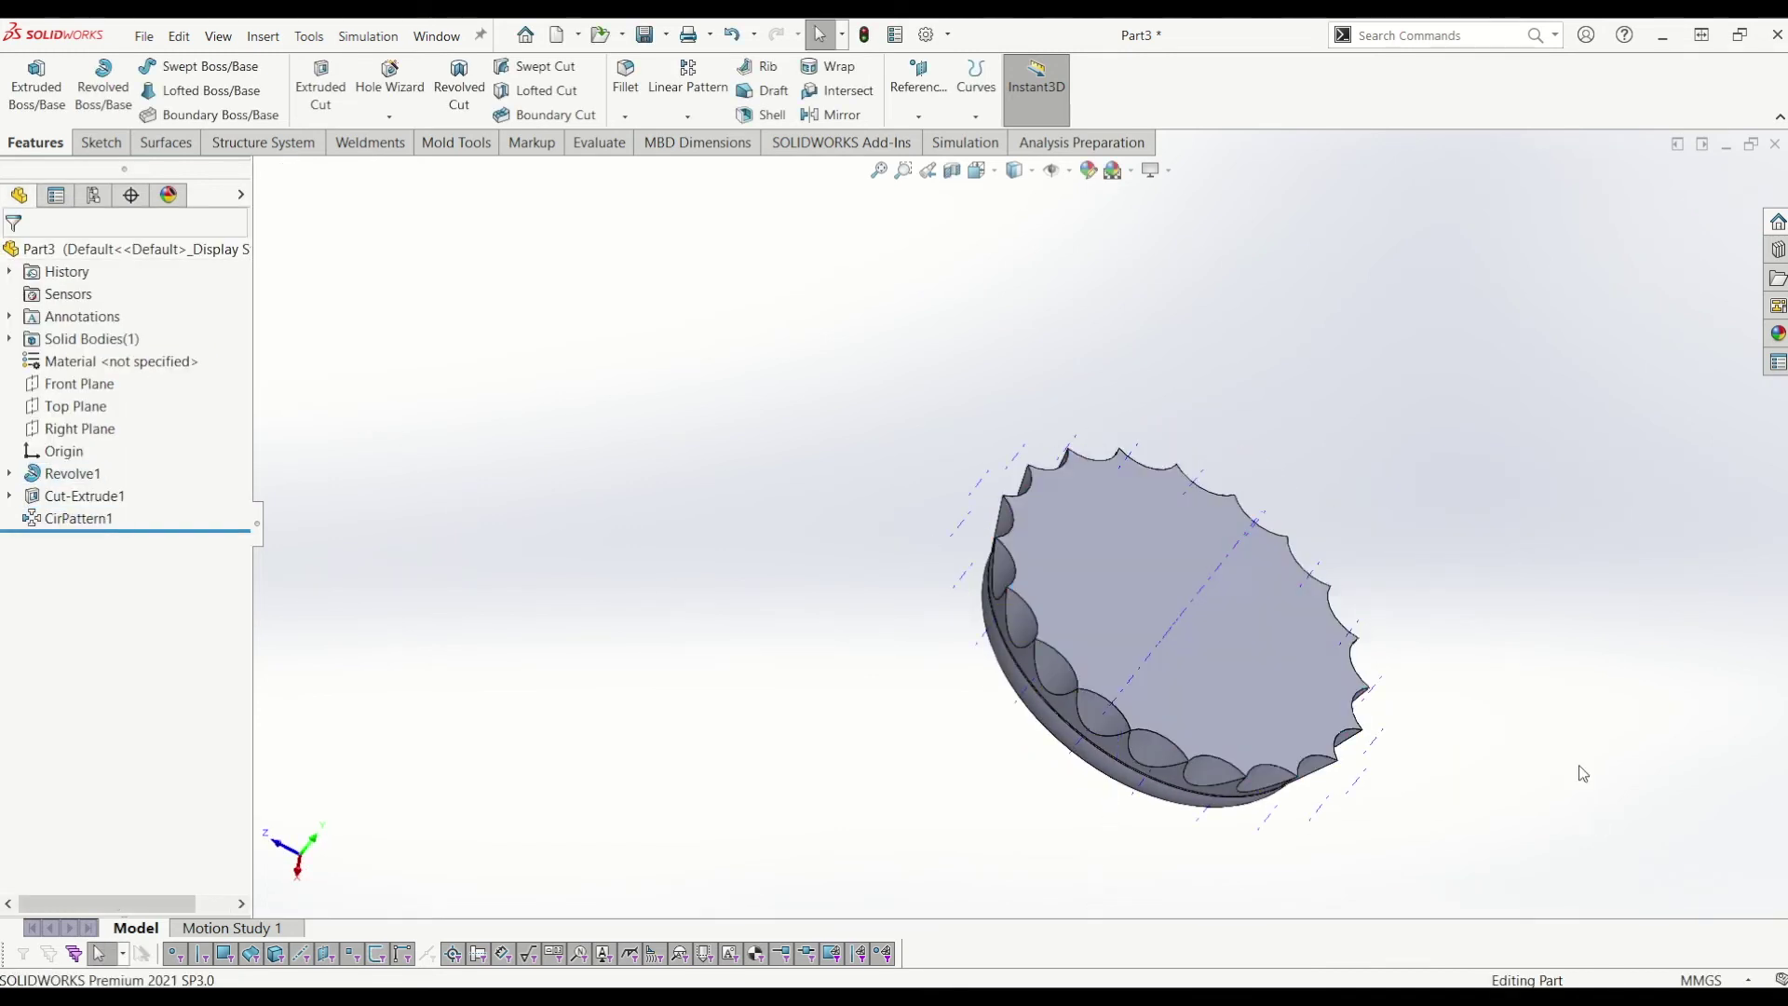
Step: Shell the body to a 0.5 mm wall thickness, removing the large flat face bordered by the notches
{"action": "middle_click_drag", "start_coordinate": [1576, 770], "coordinate": [1155, 735]}
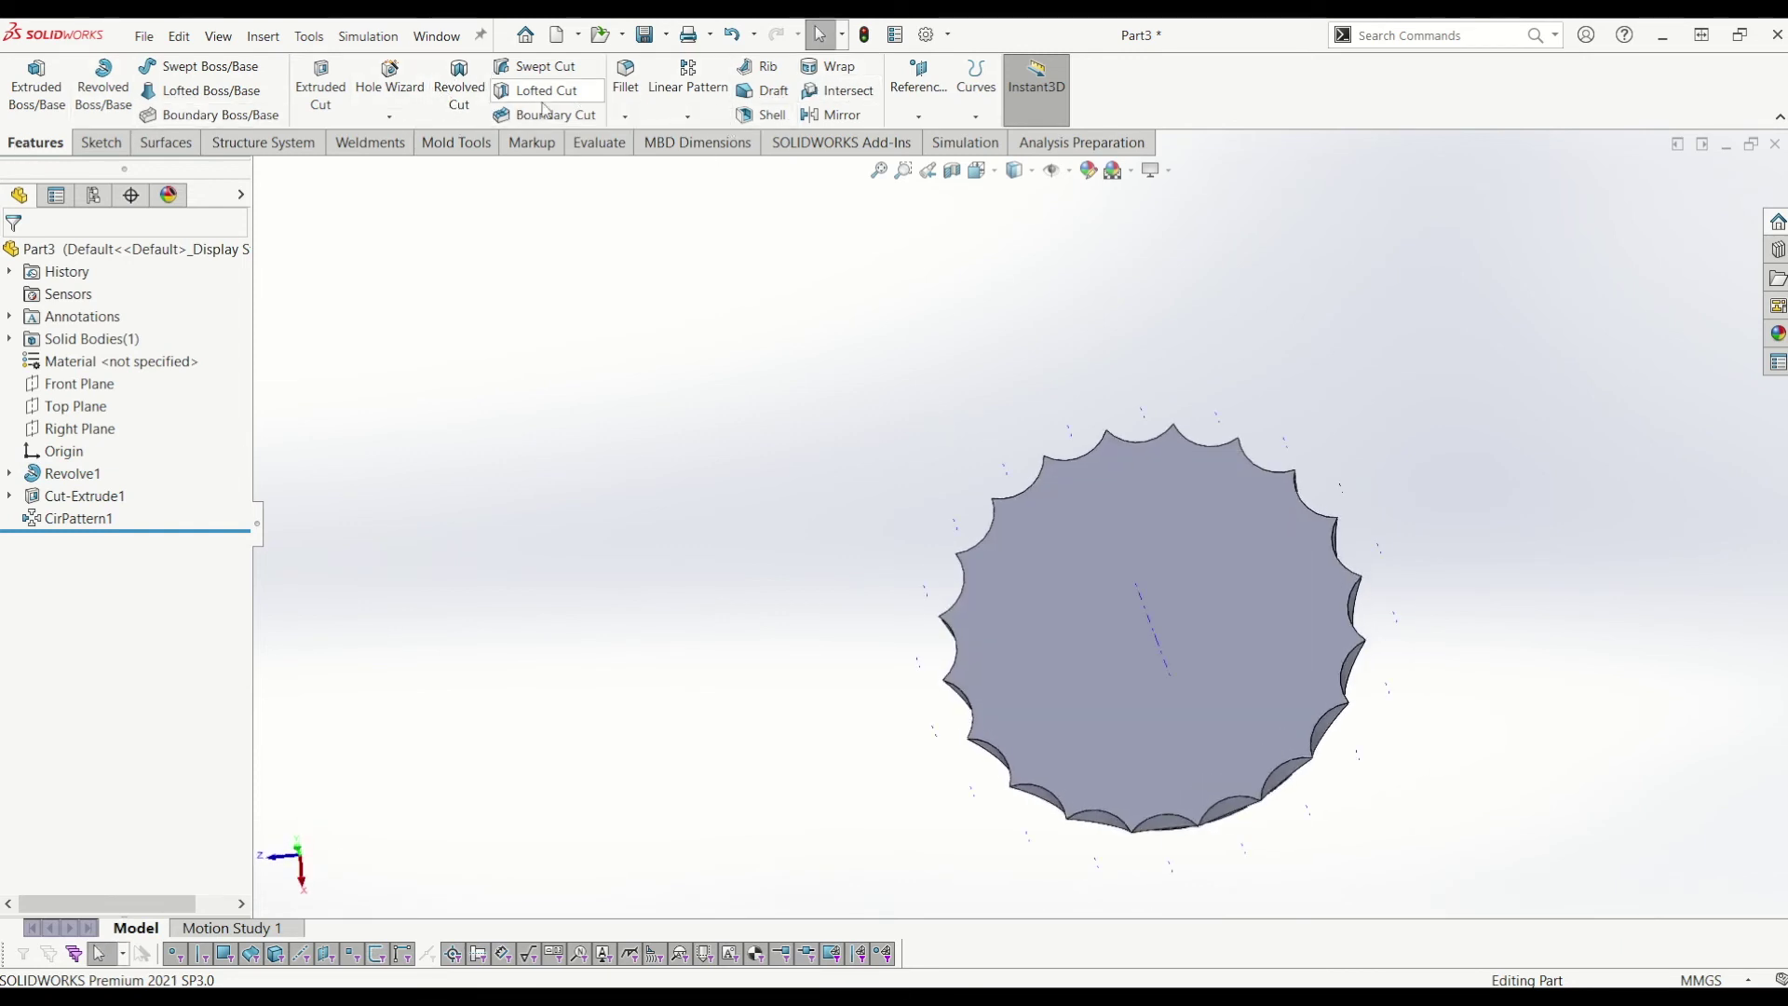
{"action": "left_click", "coordinate": [764, 115]}
{"action": "left_click", "coordinate": [1203, 637]}
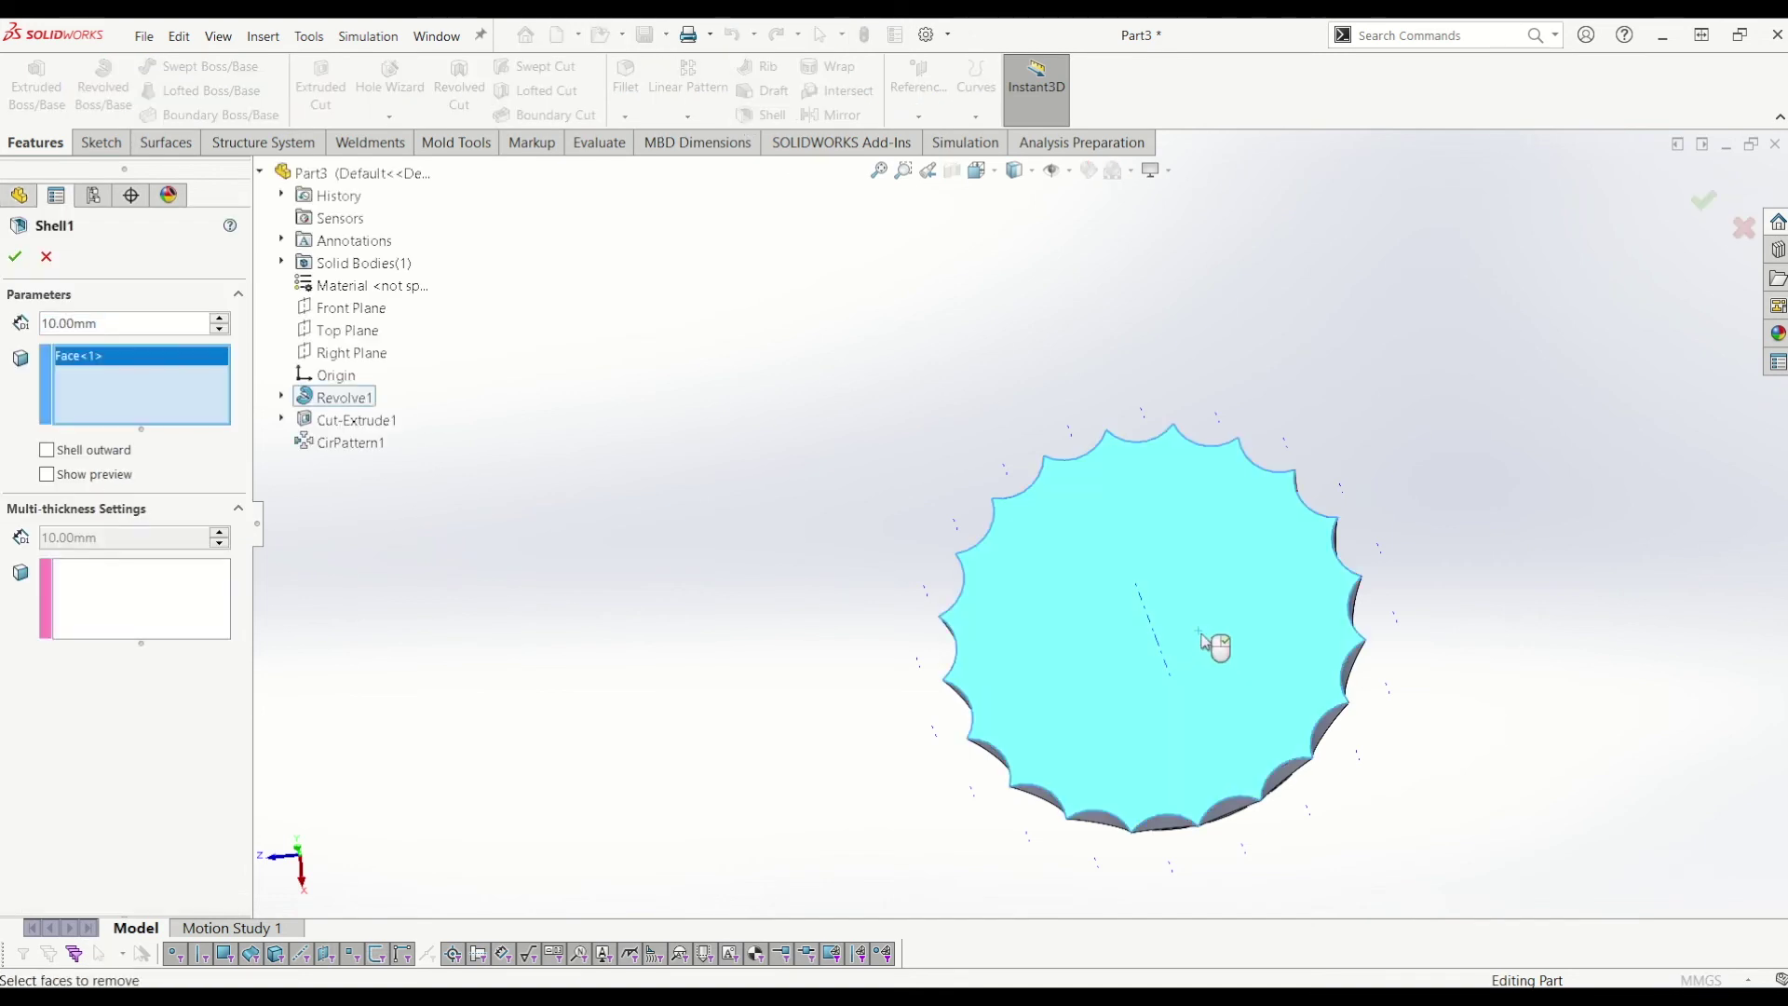
{"action": "middle_click_drag", "start_coordinate": [1278, 552], "coordinate": [1203, 812]}
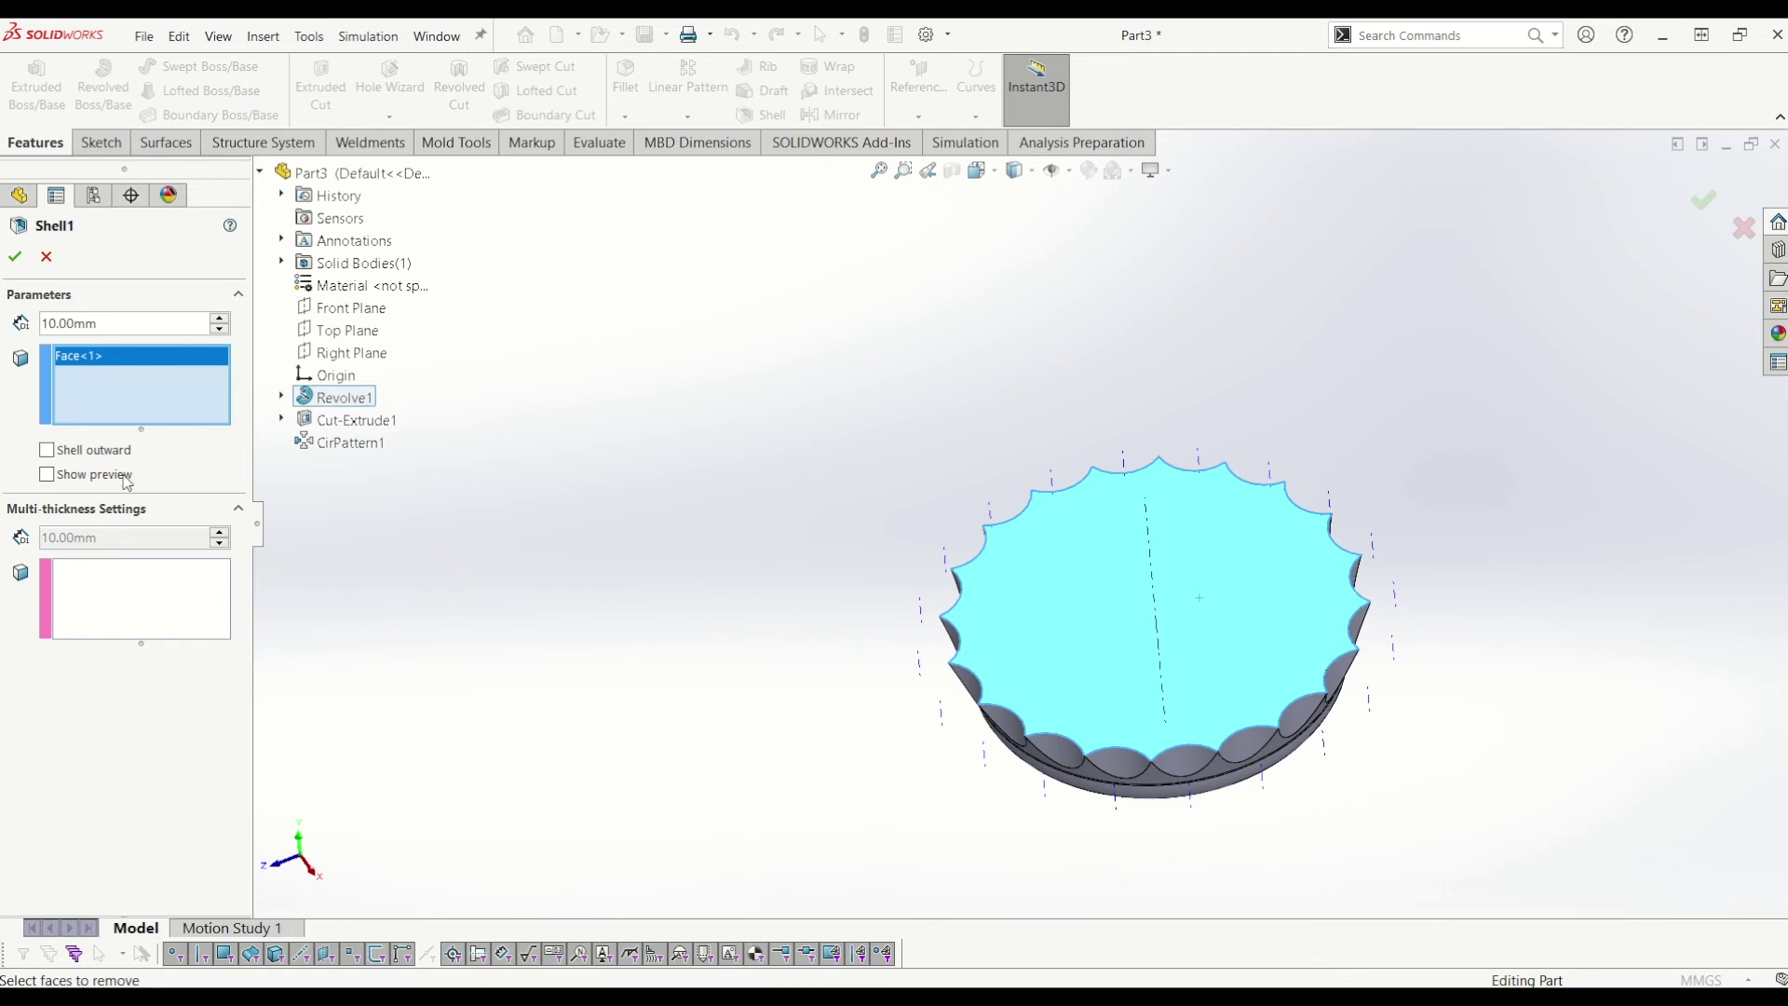
{"action": "left_click", "coordinate": [124, 300]}
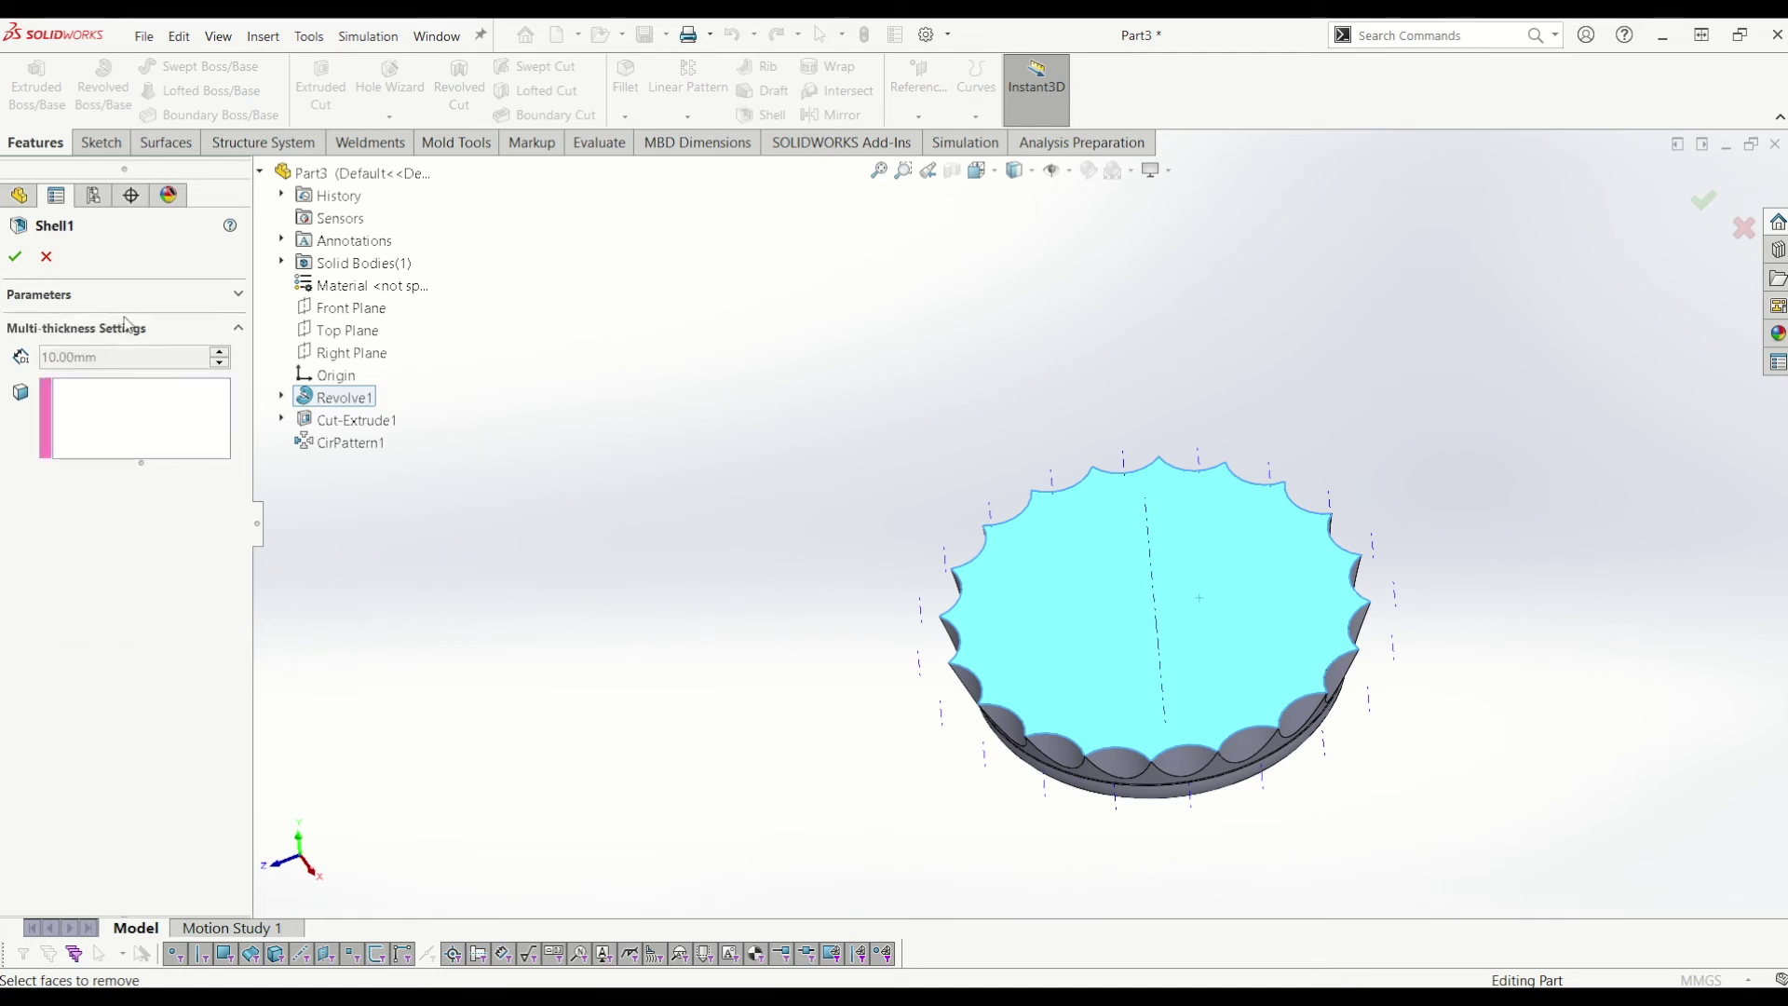
{"action": "left_click", "coordinate": [239, 296]}
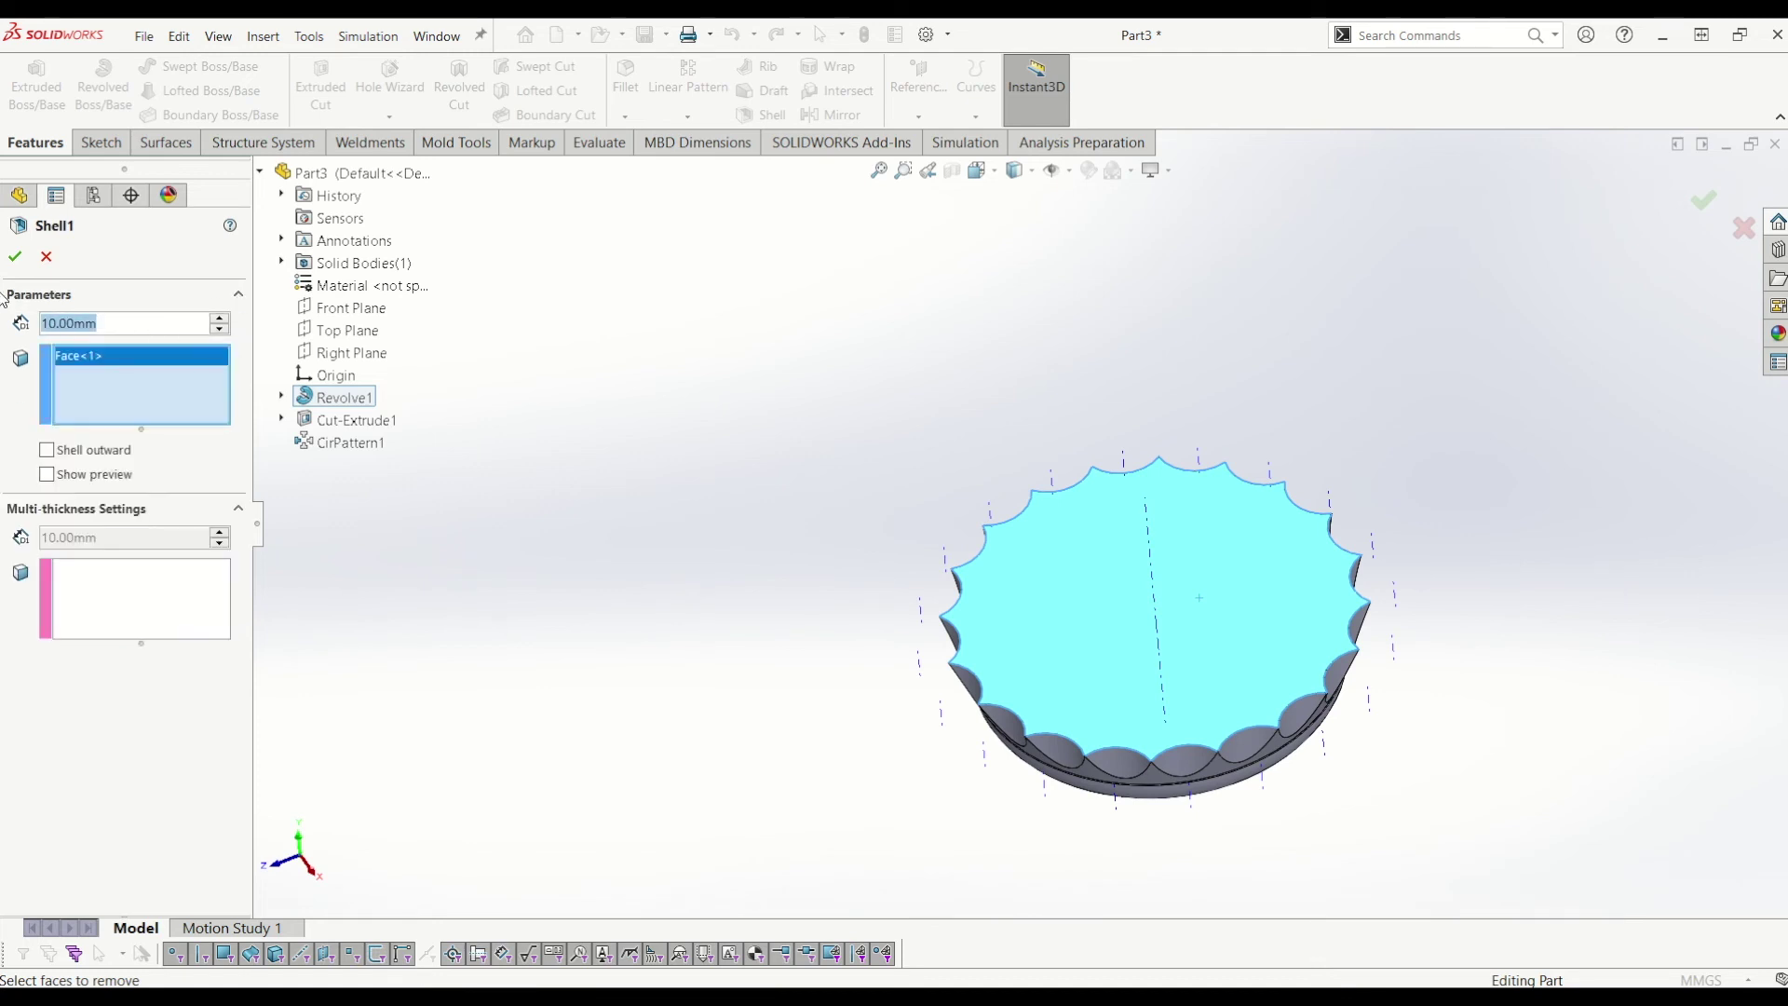
{"action": "type", "text": "0."}
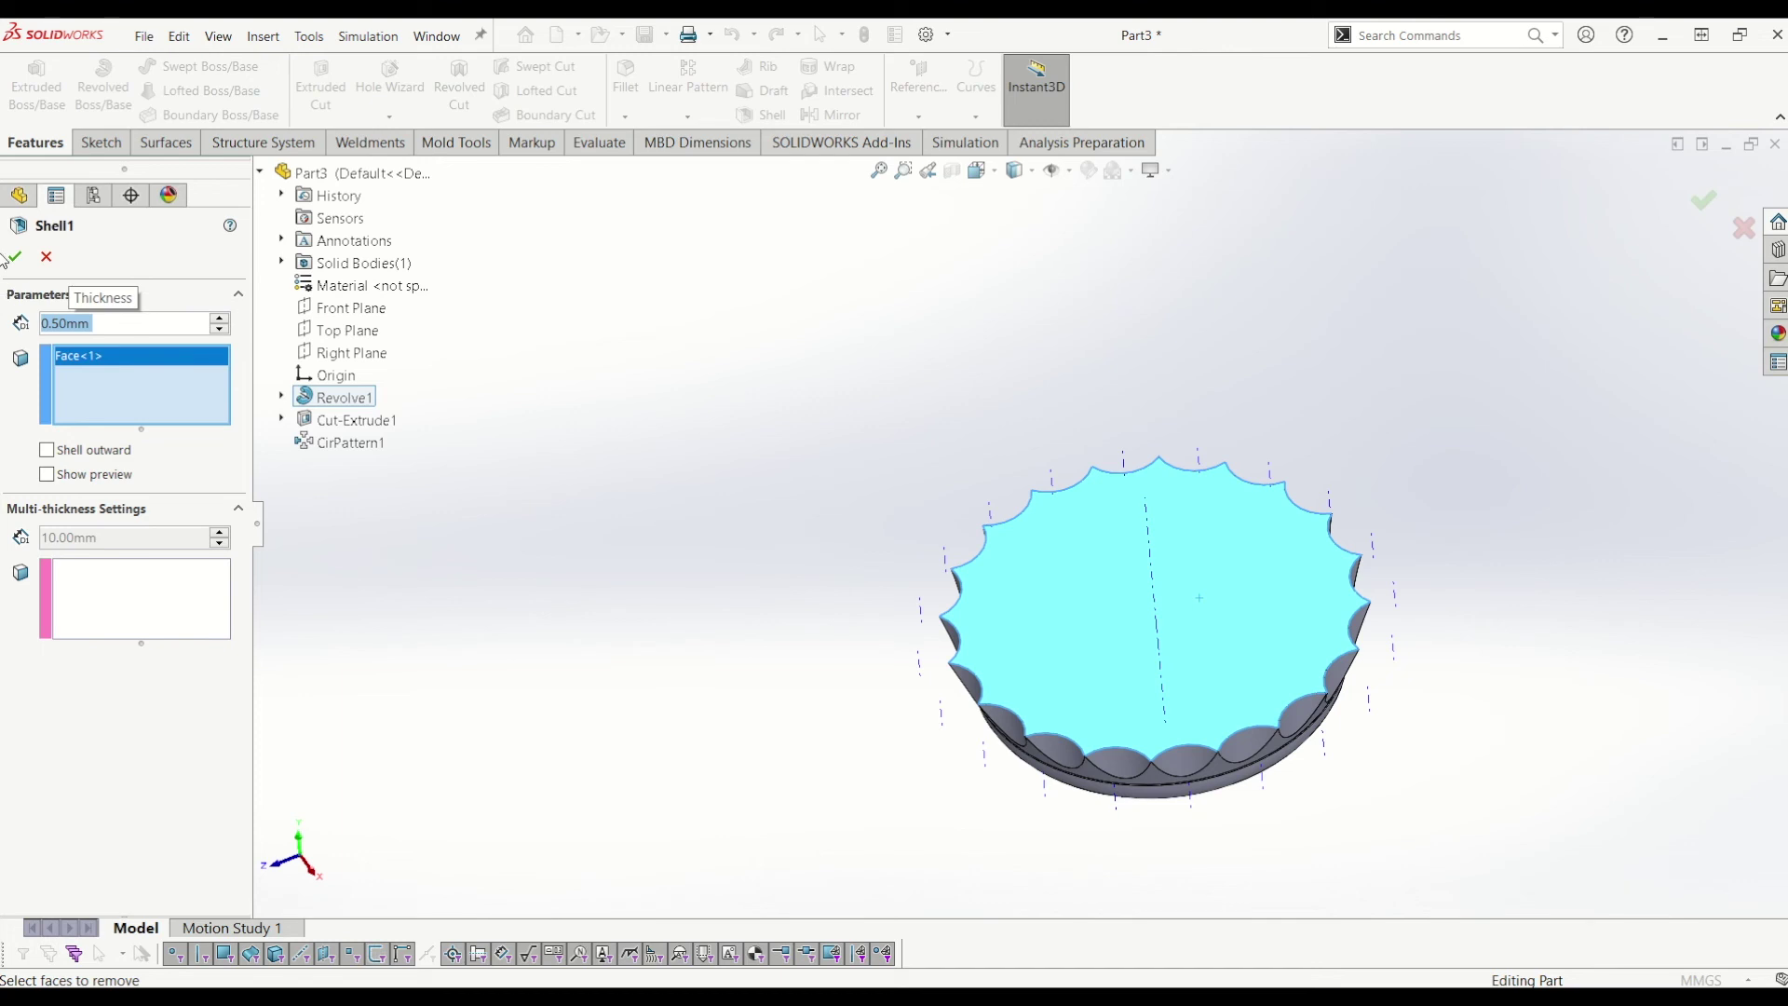
{"action": "left_click", "coordinate": [17, 263]}
Step: Turn off the display of temporary axes for the shelled part
{"action": "middle_click_drag", "start_coordinate": [1505, 746], "coordinate": [1321, 711]}
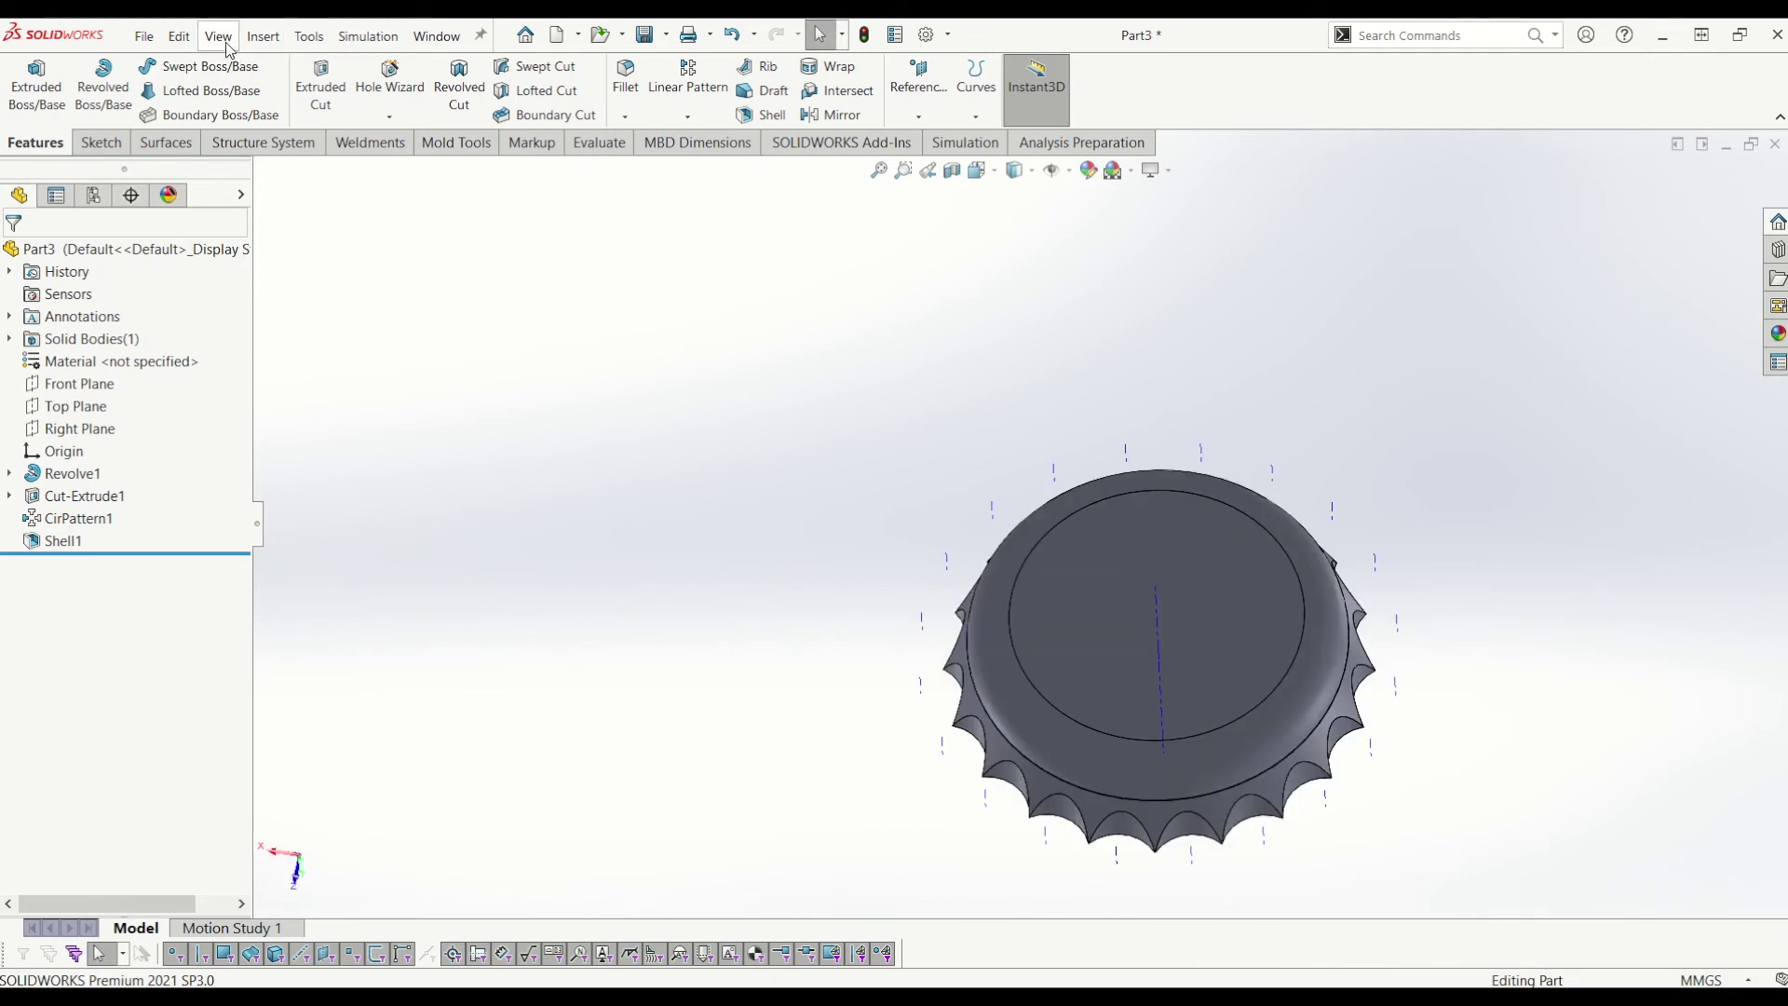
{"action": "left_click", "coordinate": [224, 42]}
{"action": "mouse_move", "coordinate": [279, 208]}
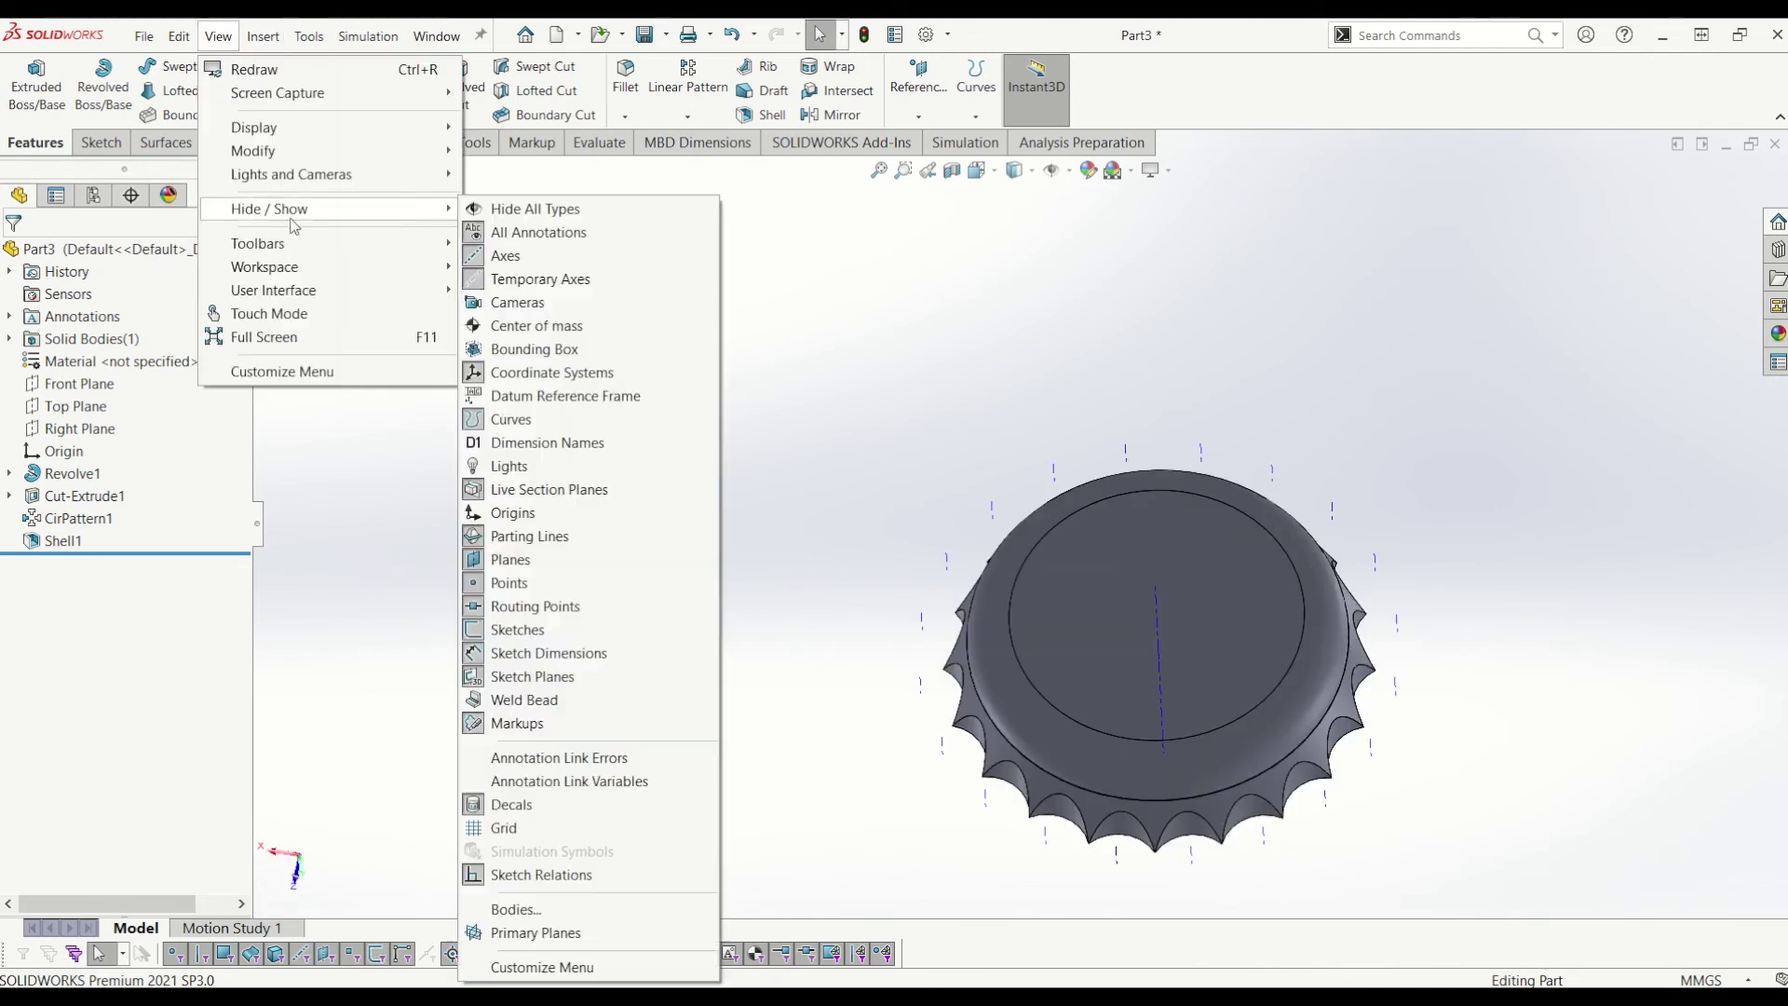
{"action": "left_click", "coordinate": [628, 281]}
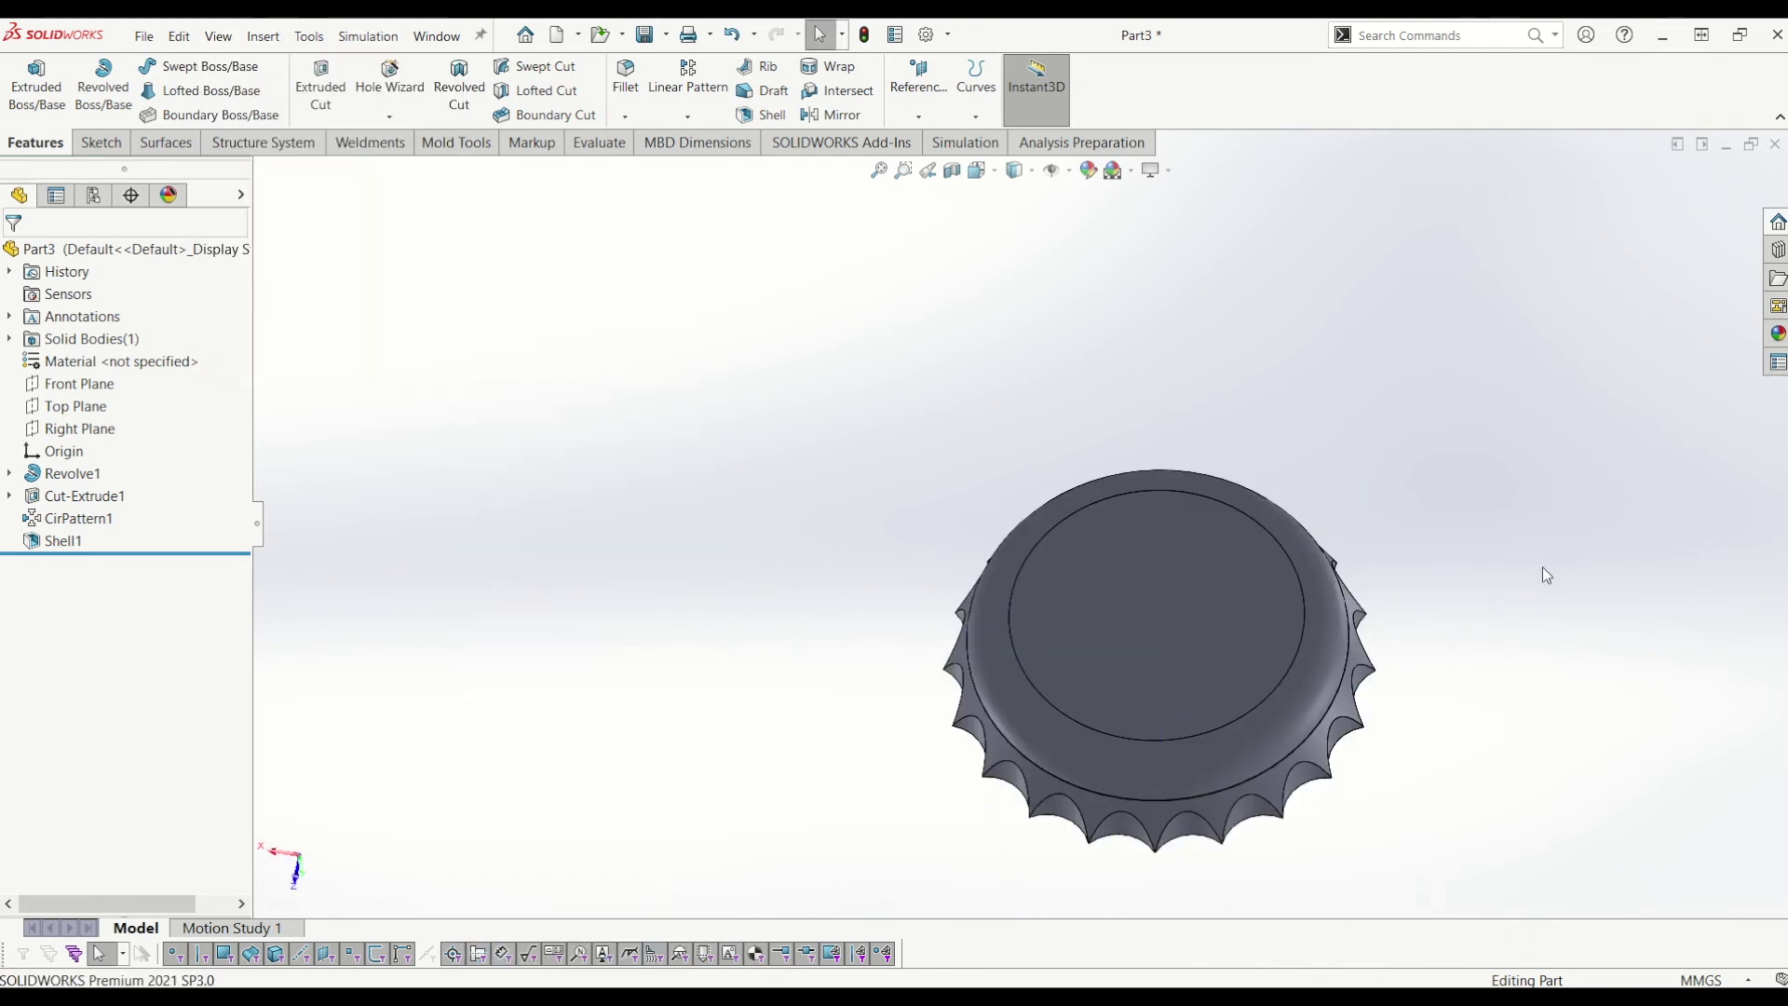
Step: Apply a red appearance from the Solid appearance category to the entire body
{"action": "left_click", "coordinate": [1779, 251]}
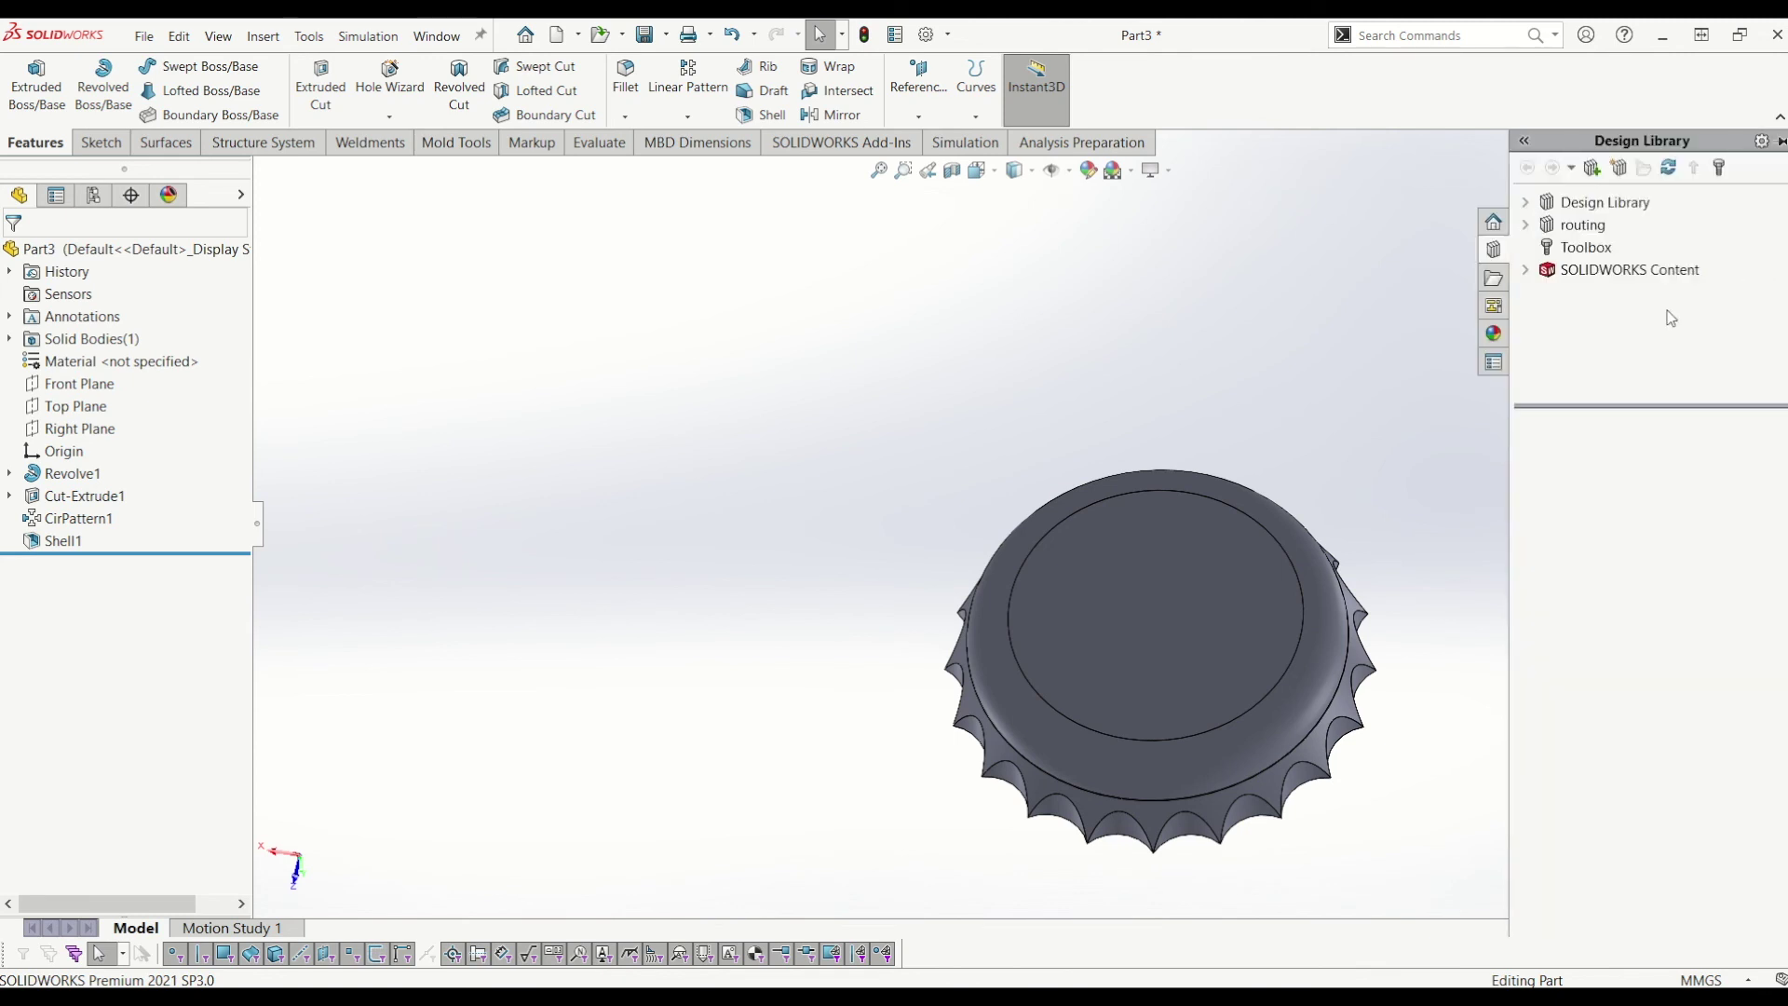
{"action": "left_click", "coordinate": [1491, 337]}
{"action": "left_click", "coordinate": [1572, 208]}
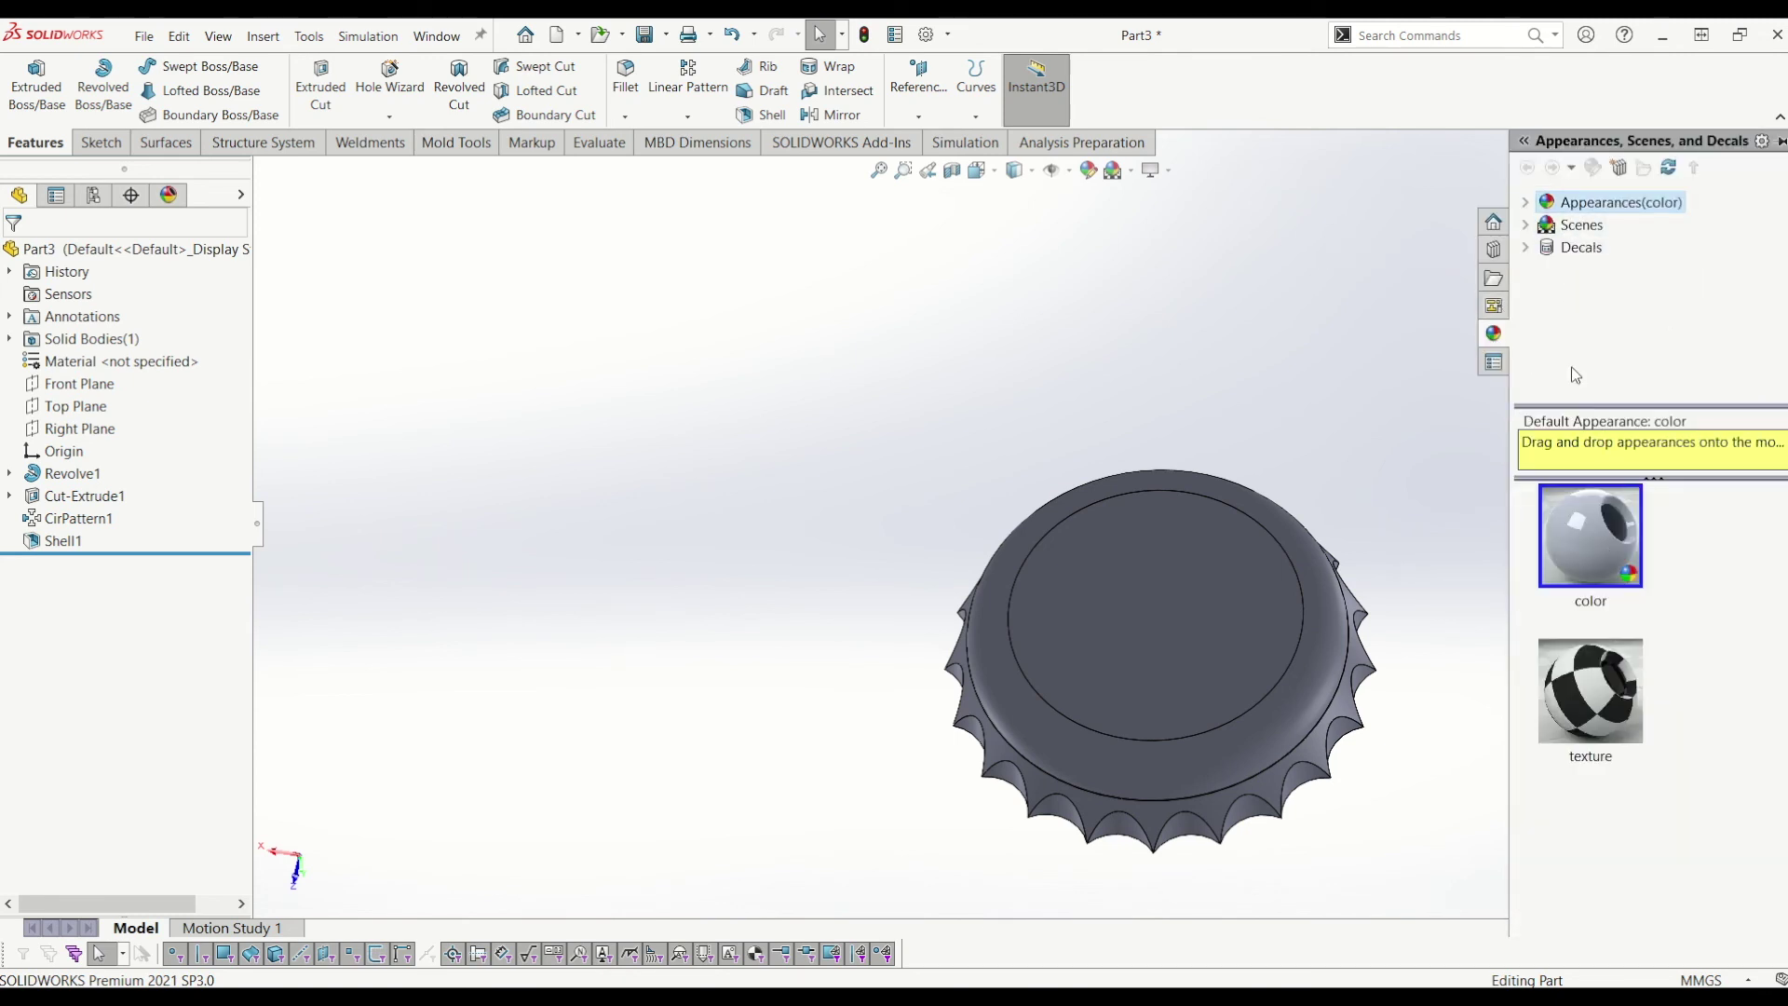
{"action": "left_click", "coordinate": [1526, 203]}
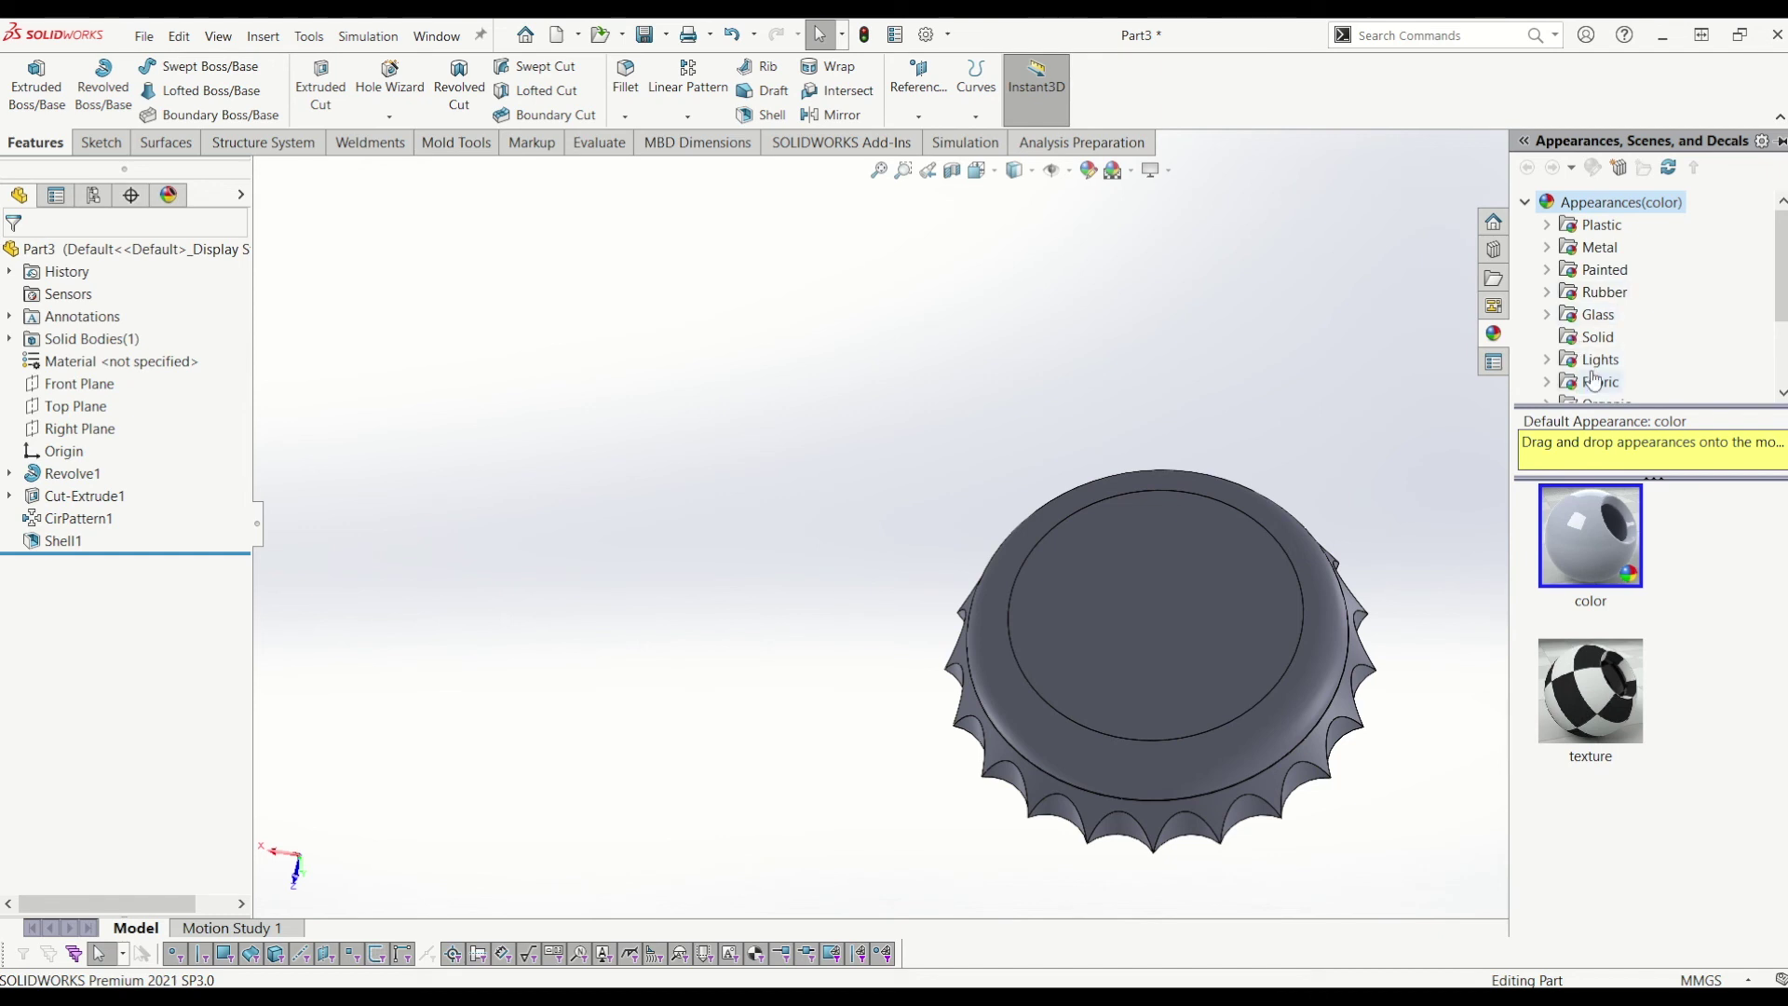
{"action": "scroll", "coordinate": [1175, 439], "scroll_direction": "up", "scroll_amount": 2}
{"action": "scroll", "coordinate": [1256, 540], "scroll_direction": "down", "scroll_amount": 1}
{"action": "scroll", "coordinate": [1655, 354], "scroll_direction": "down", "scroll_amount": 2}
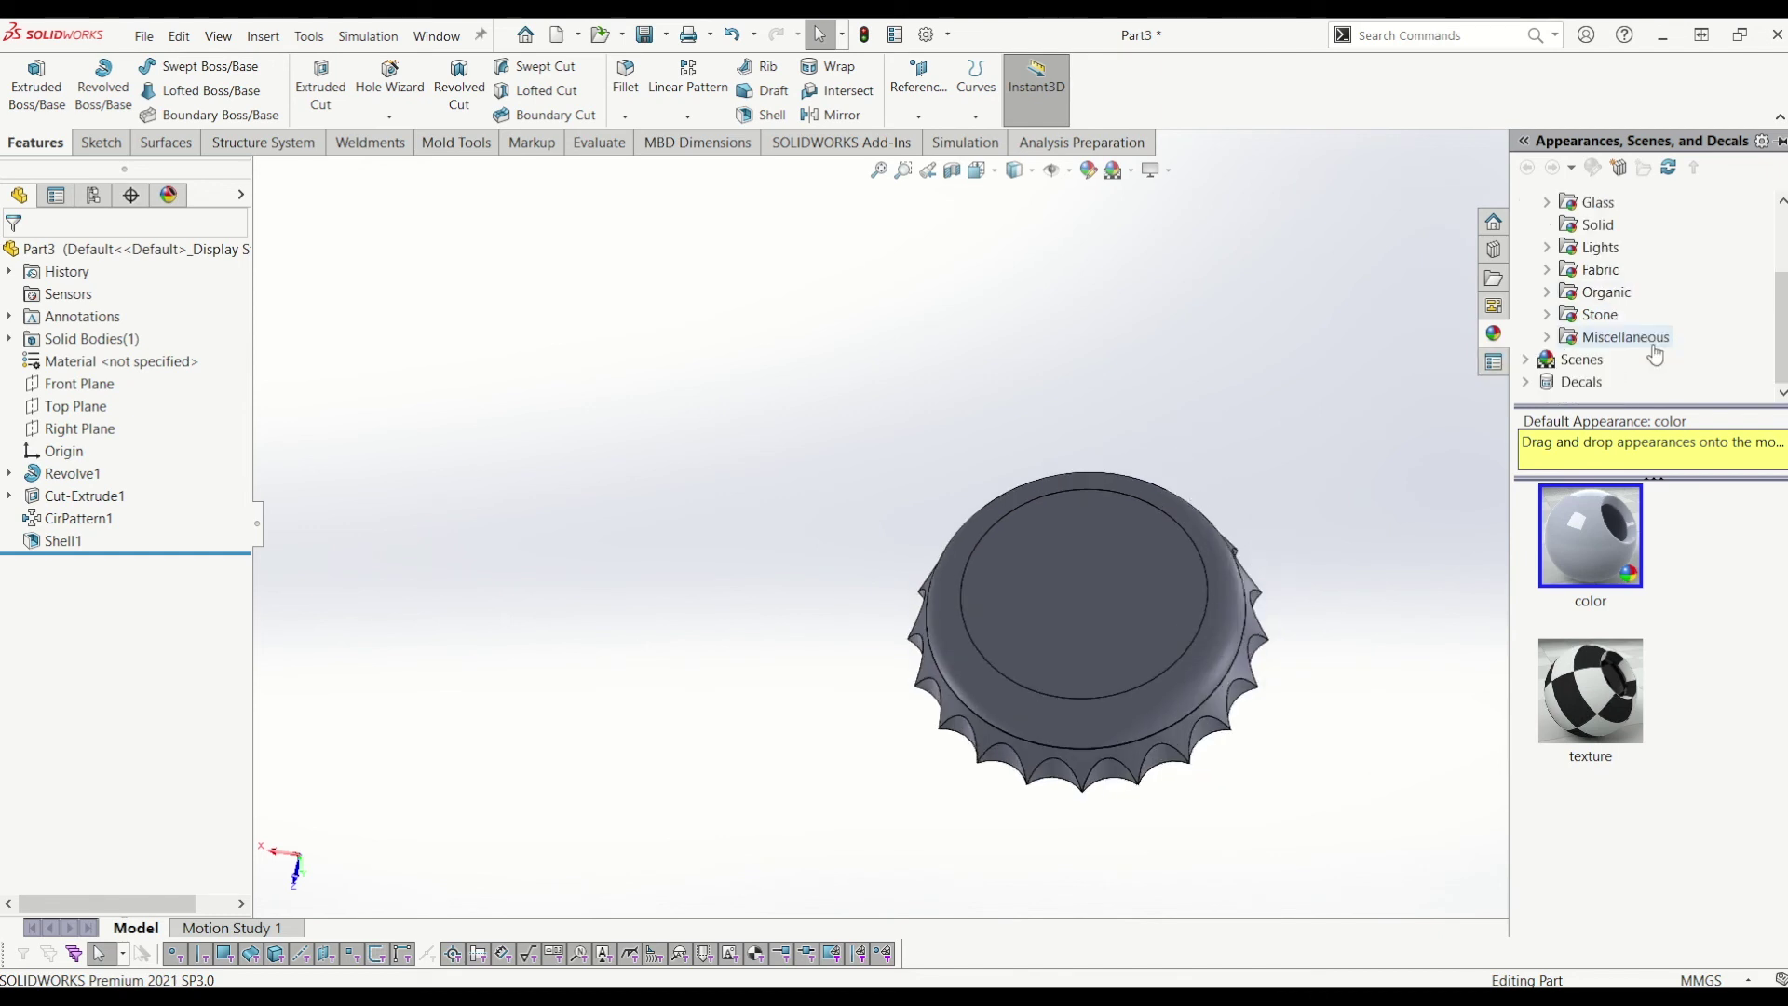
{"action": "left_click", "coordinate": [1594, 224]}
{"action": "left_click_drag", "start_coordinate": [1594, 688], "coordinate": [1113, 643]}
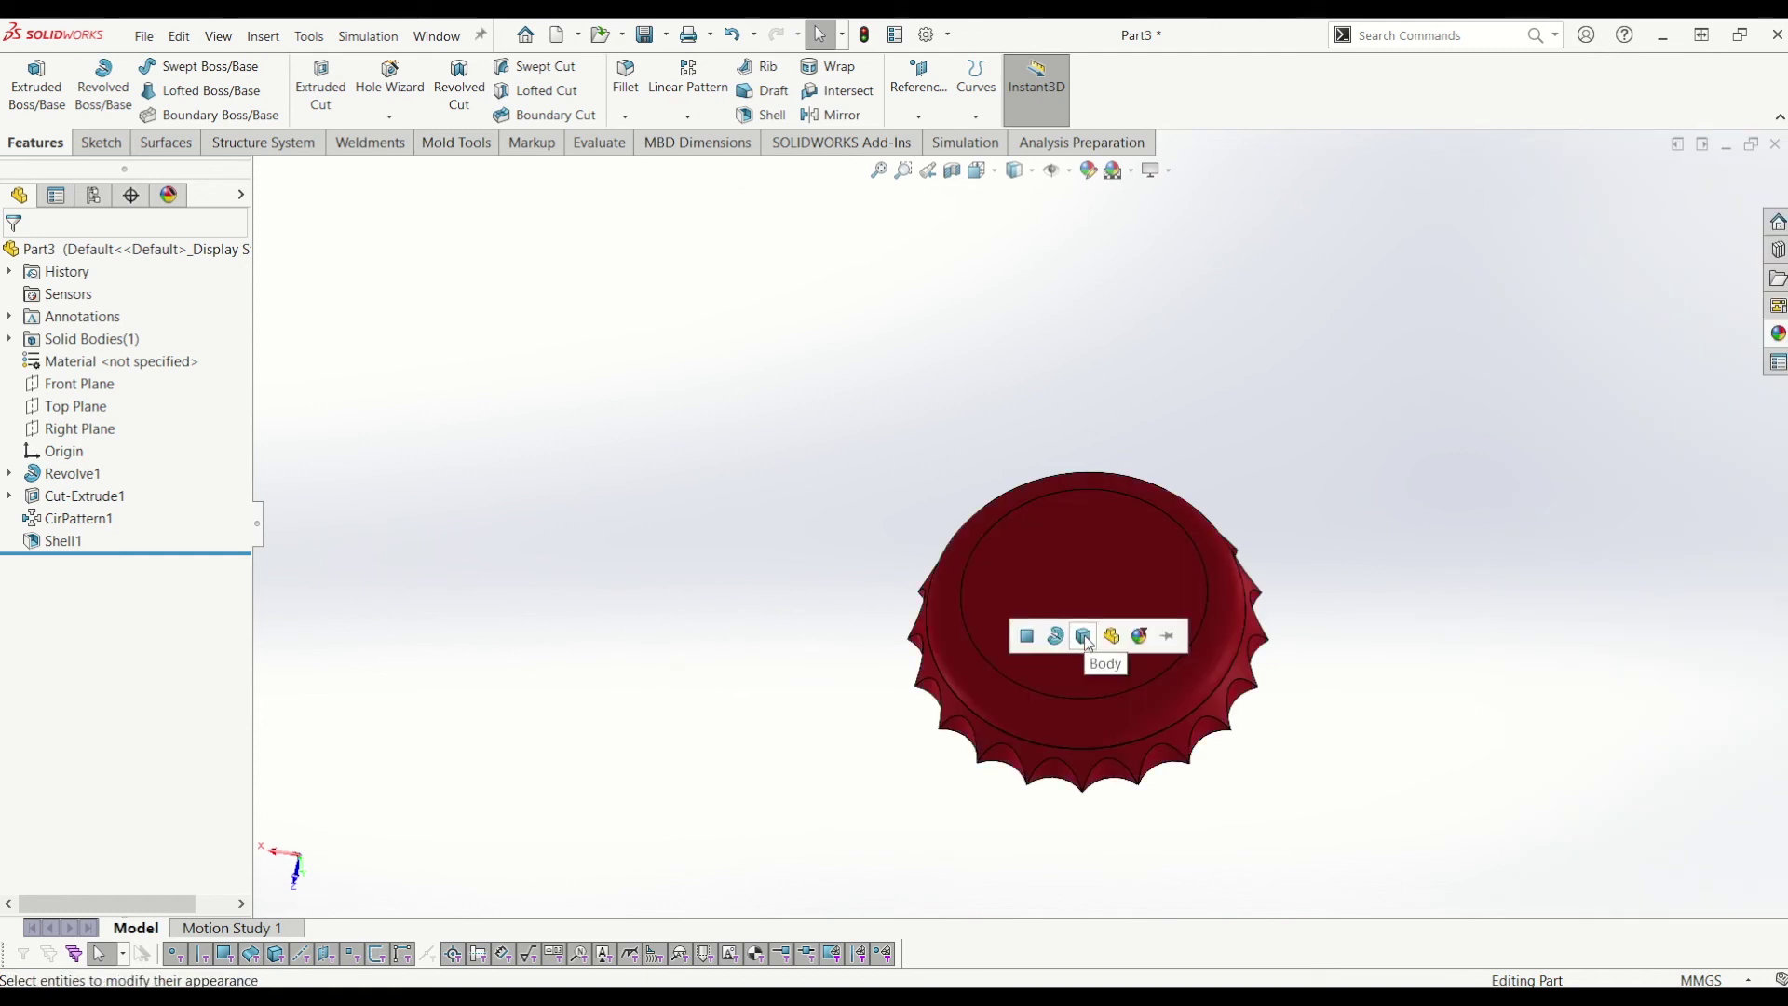
{"action": "left_click", "coordinate": [1084, 636]}
Step: Examine the finished red cap as a whole from several angles and distances
{"action": "key", "text": "f"}
{"action": "scroll", "coordinate": [1278, 750], "scroll_direction": "up", "scroll_amount": 3}
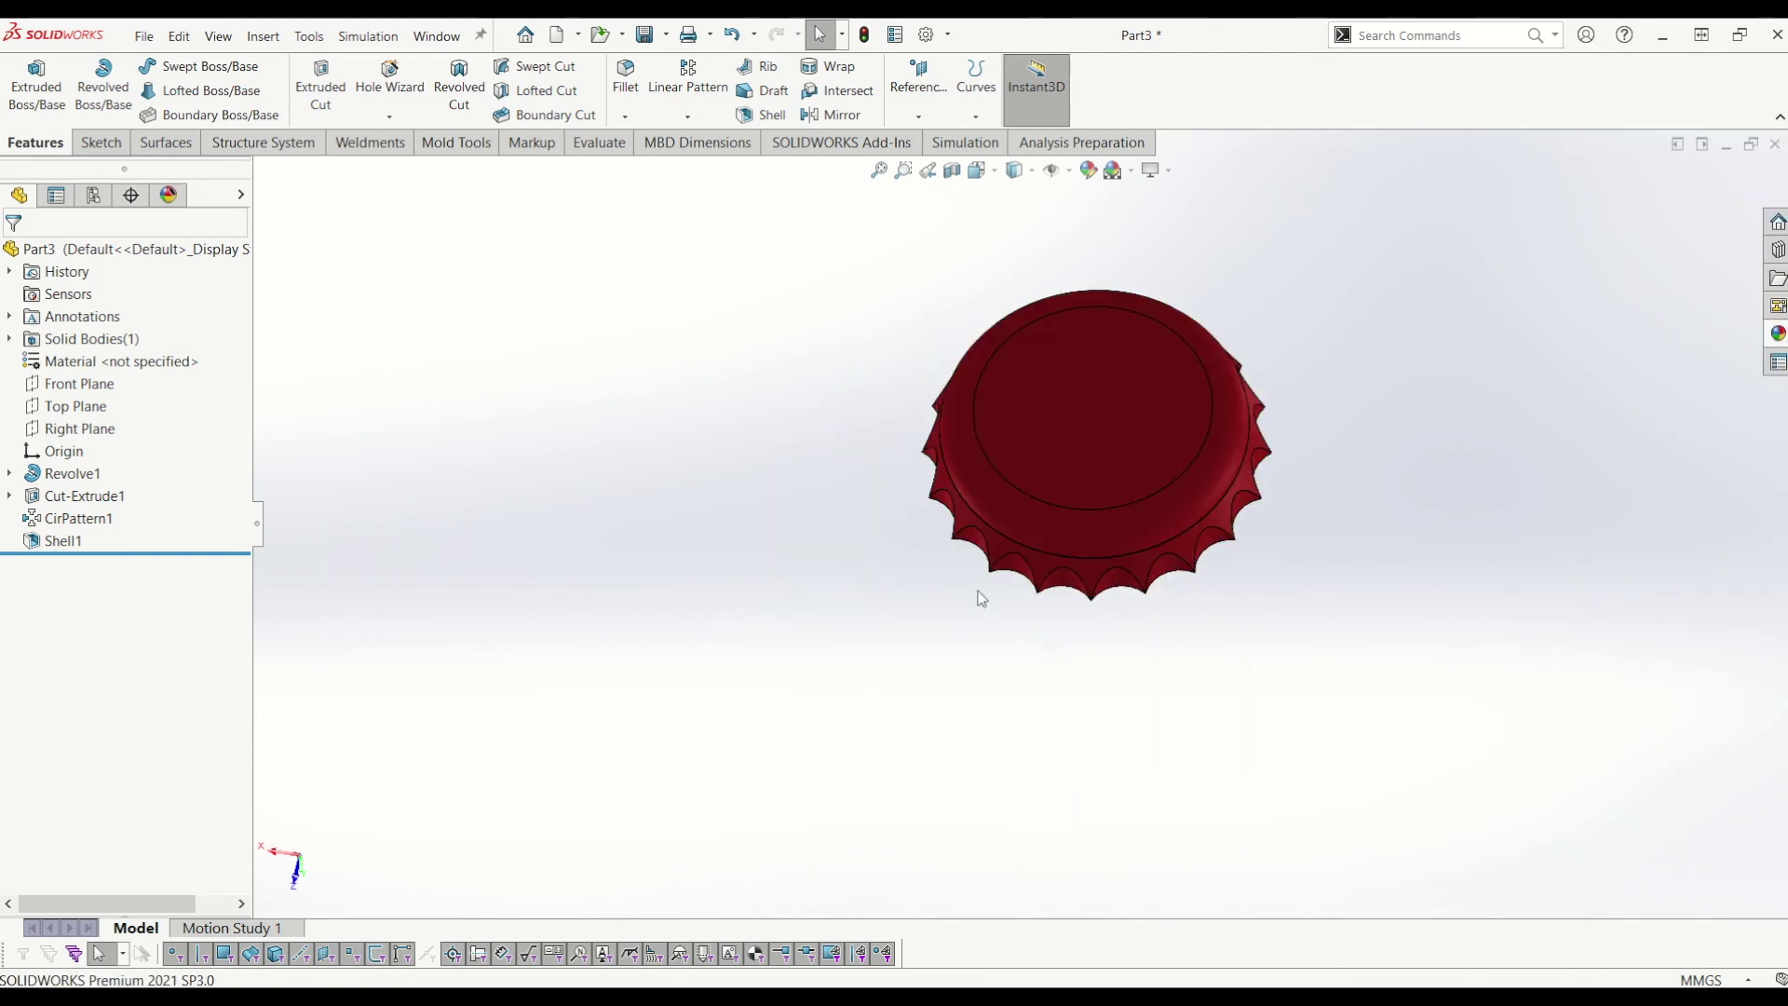
{"action": "middle_click_drag", "start_coordinate": [981, 598], "coordinate": [1037, 564]}
{"action": "key", "text": "f"}
{"action": "scroll", "coordinate": [1329, 662], "scroll_direction": "up", "scroll_amount": 5}
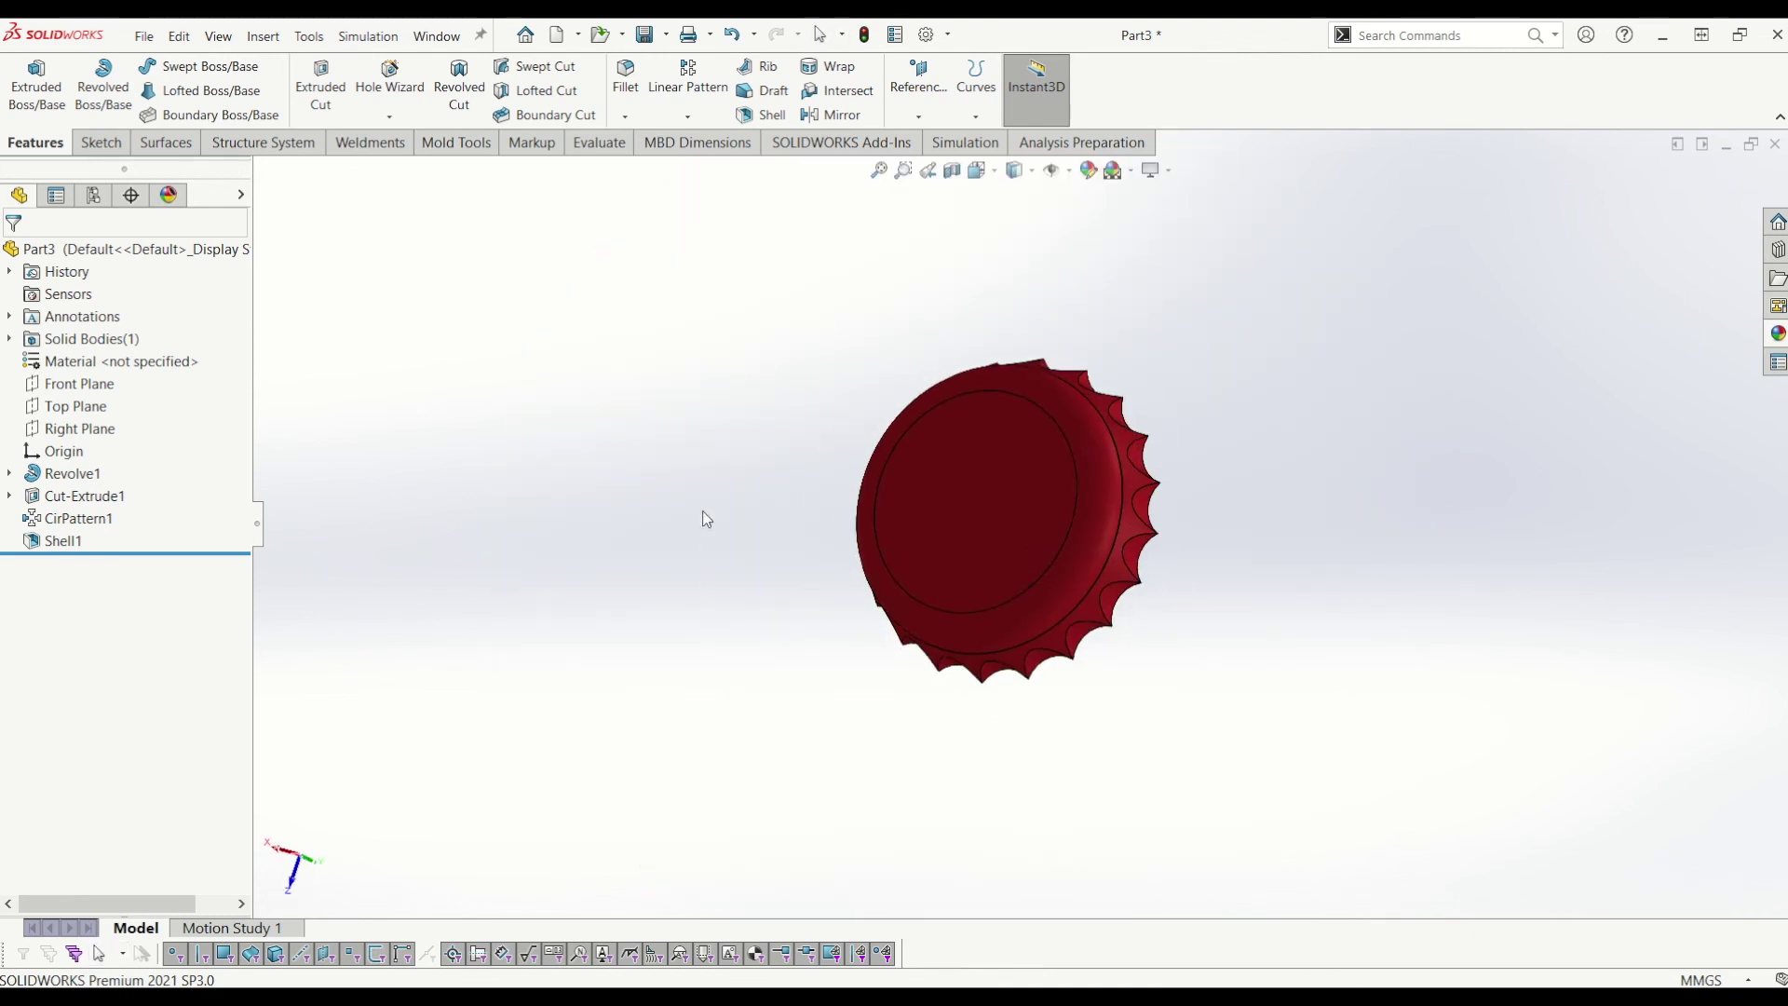
{"action": "key", "text": "f"}
{"action": "key", "text": "z"}
{"action": "key", "text": "z"}
{"action": "key", "text": "f"}
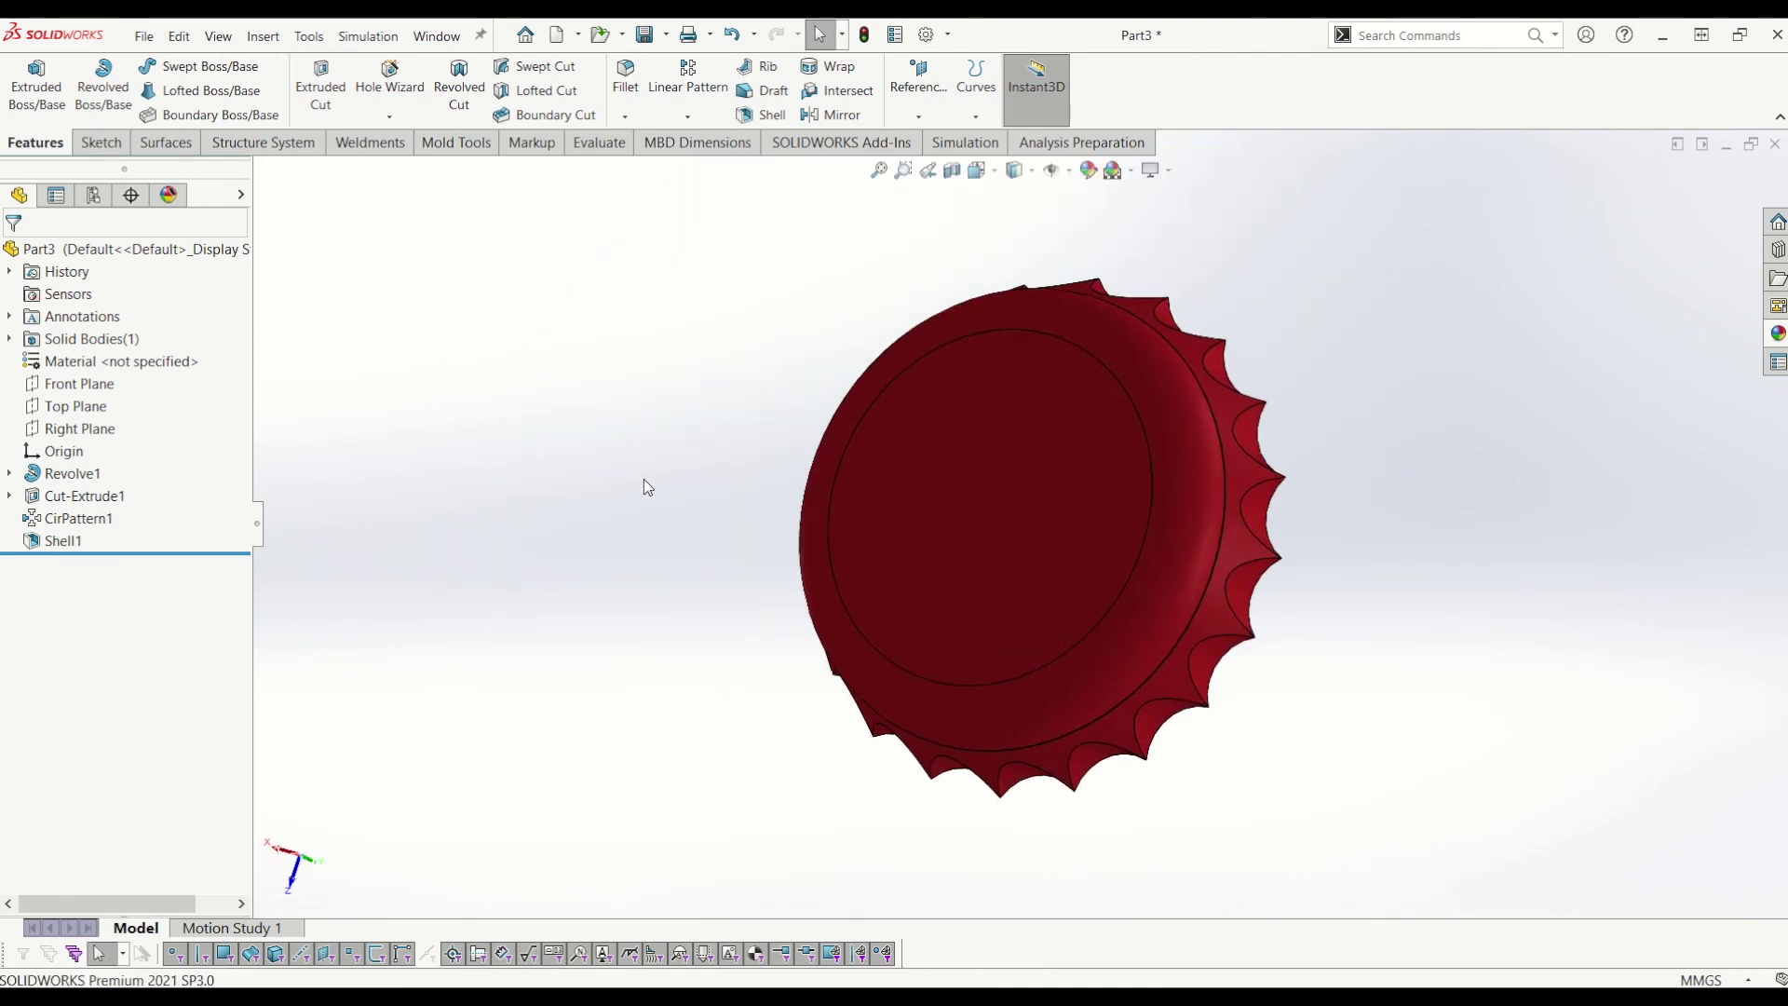